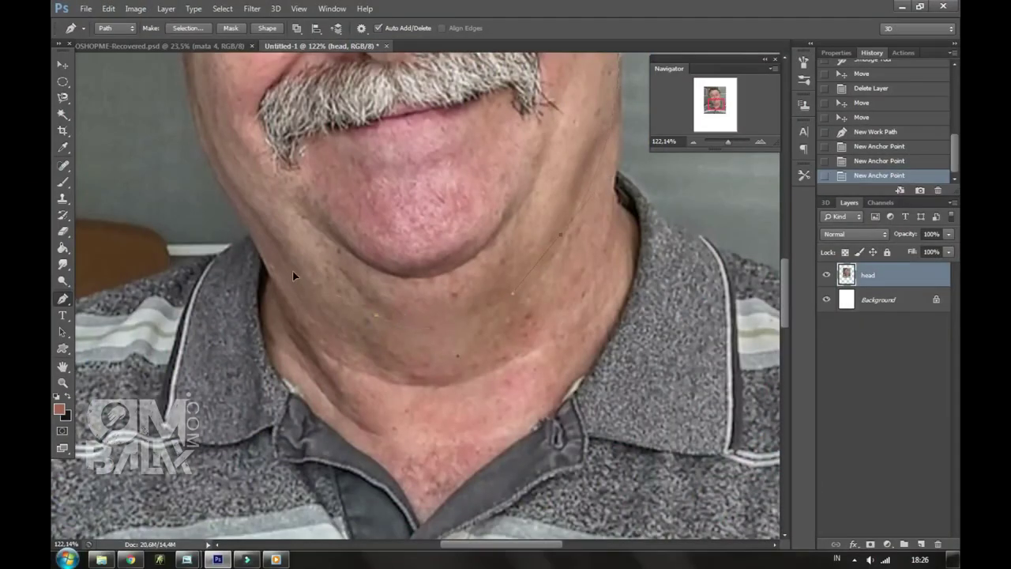
Trace a closed Pen path around the face, head and hair.
click(231, 190)
click(212, 151)
drag(211, 150, 259, 308)
click(232, 195)
click(228, 182)
drag(178, 93, 260, 364)
click(235, 261)
click(264, 120)
drag(301, 67, 228, 225)
click(311, 165)
click(399, 154)
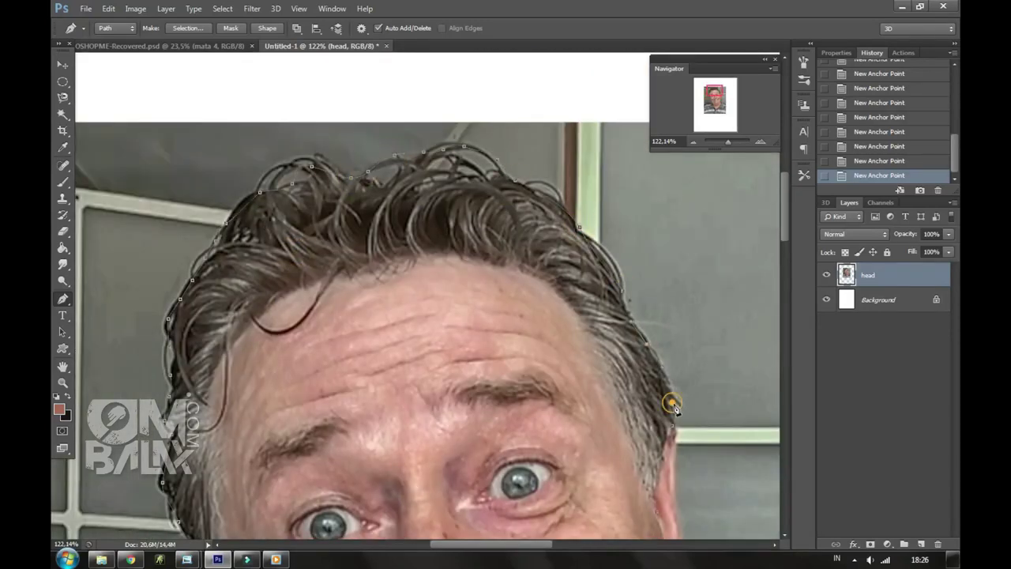
click(674, 423)
Turn the path into a selection and copy the head onto new Layer 1.
click(188, 28)
click(543, 134)
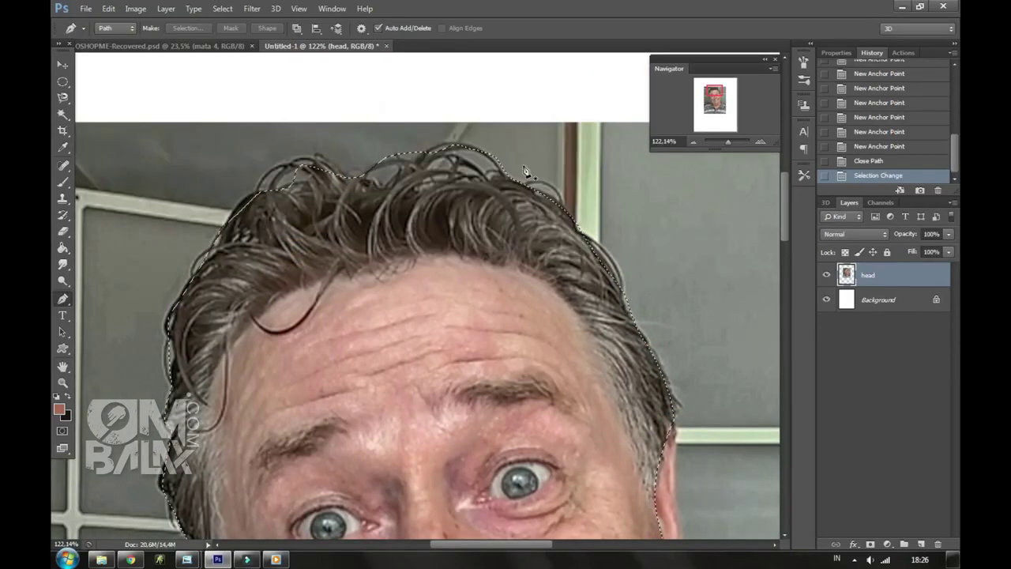
key(ctrl+c)
key(ctrl+v)
Zoom out and shift the original photo layer left and down.
drag(721, 141, 723, 141)
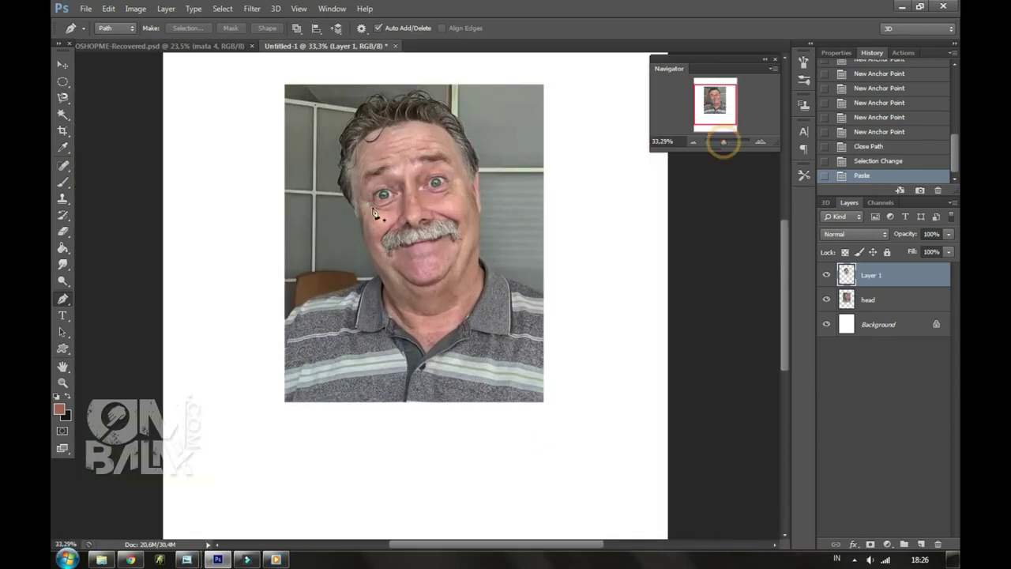
key(v)
click(875, 297)
drag(475, 298, 353, 325)
Move the cut-out face right of the photo and stretch it wider.
click(869, 275)
drag(427, 227, 459, 248)
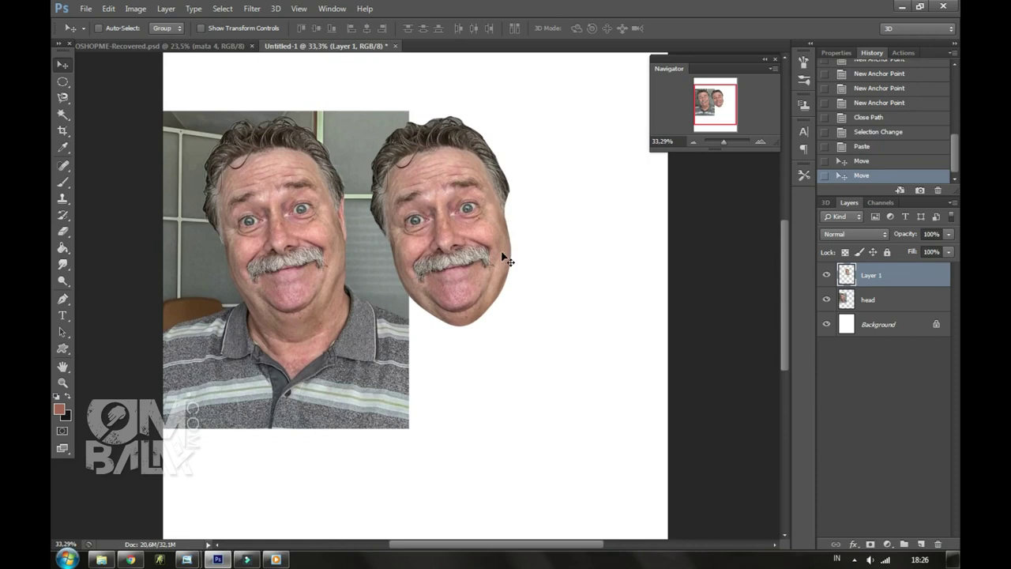
key(ctrl+t)
drag(513, 224, 531, 218)
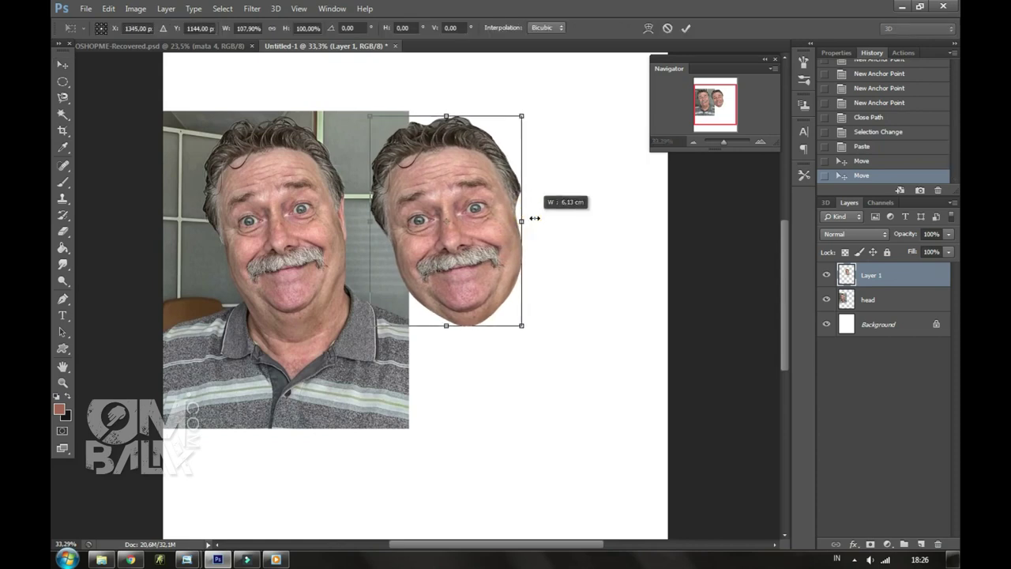
Warp the face to bulge its right side and shift the chin, then open Liquify.
click(648, 28)
mouse_move(471, 314)
mouse_down()
mouse_move(460, 277)
mouse_move(375, 269)
mouse_move(522, 242)
mouse_up()
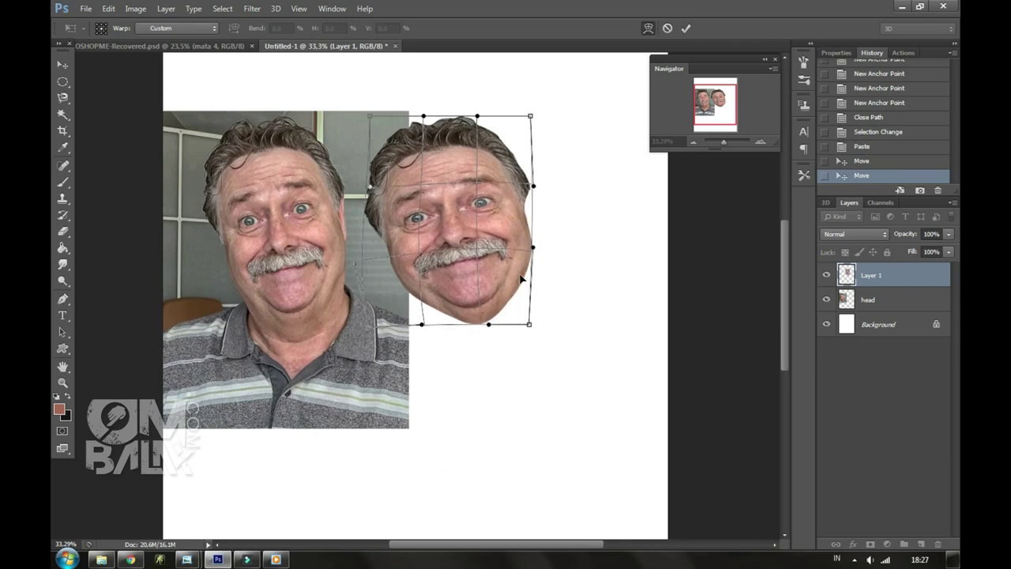
key(Return)
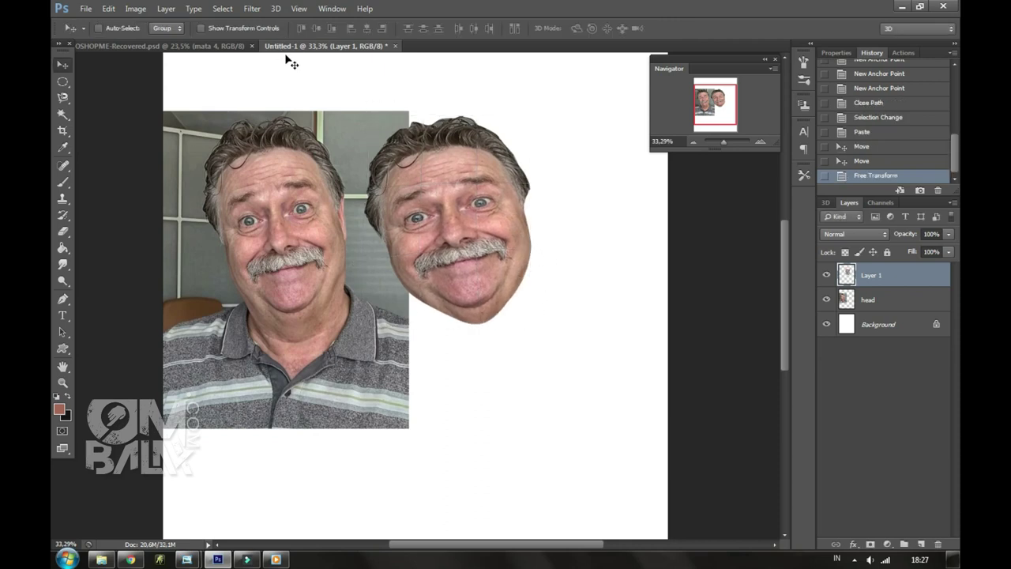
click(252, 8)
click(276, 97)
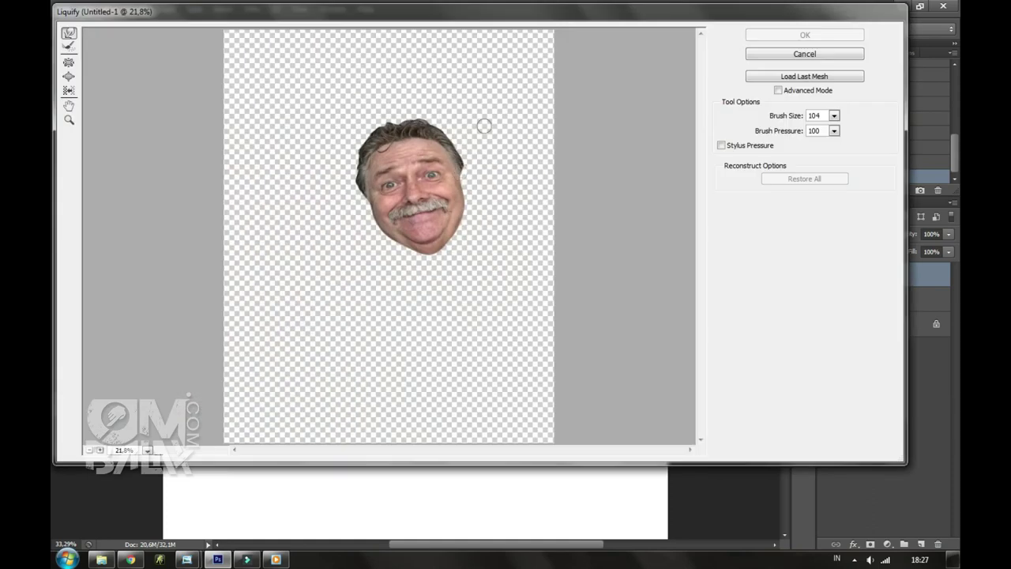
At 50% zoom with a 701 warp brush, push the face sides and left cheek outward.
key(z)
click(423, 181)
key(w)
drag(834, 115, 800, 134)
mouse_move(512, 130)
mouse_down()
mouse_move(414, 136)
mouse_move(292, 280)
mouse_up()
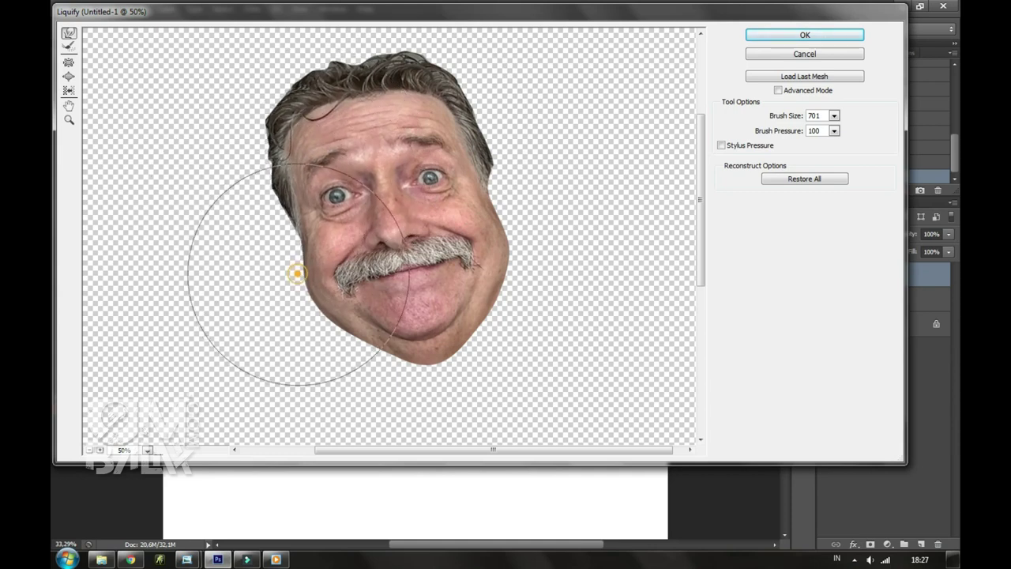
mouse_move(269, 98)
mouse_down()
mouse_move(292, 146)
mouse_move(340, 119)
mouse_up()
With a 367 brush, reshape the eyes, brows, jaw, chin and nose, then apply Liquify.
drag(835, 115, 789, 131)
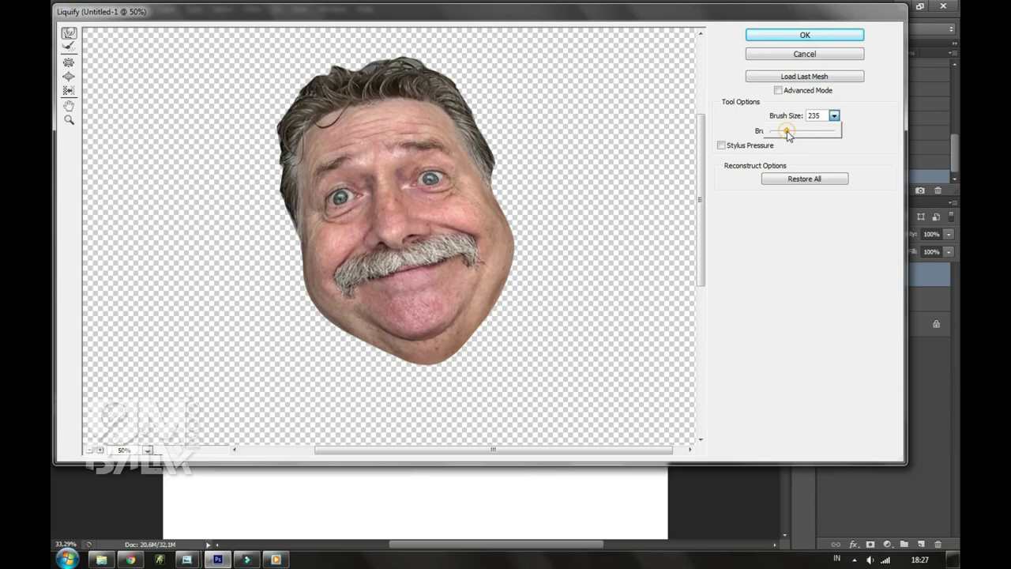
mouse_move(406, 174)
mouse_down()
mouse_move(443, 170)
mouse_move(371, 196)
mouse_up()
mouse_move(445, 173)
mouse_down()
mouse_move(331, 167)
mouse_move(411, 111)
mouse_up()
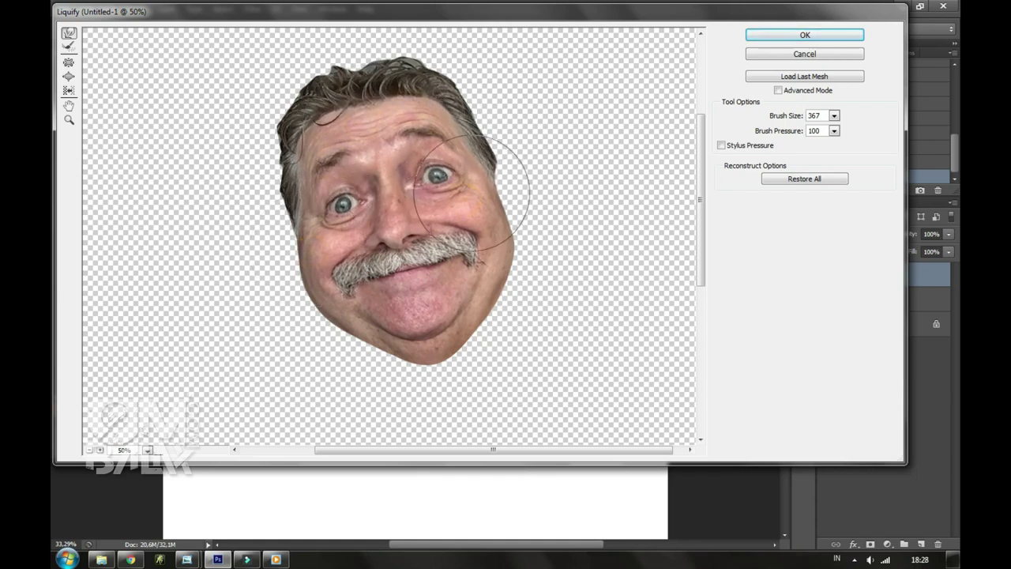
drag(524, 244, 384, 338)
mouse_move(467, 309)
mouse_down()
mouse_move(389, 324)
mouse_move(412, 340)
mouse_up()
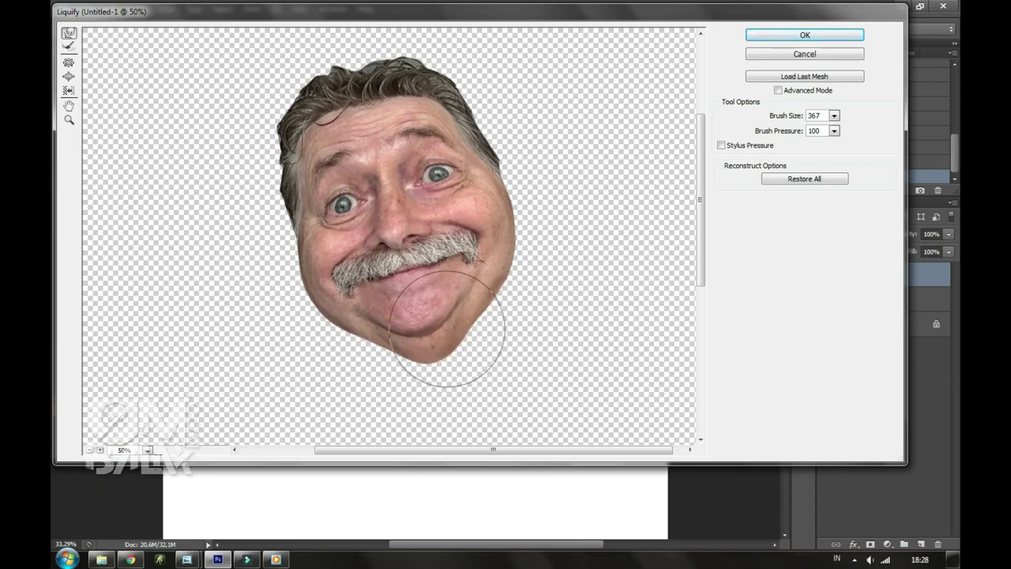
mouse_move(387, 229)
mouse_down()
mouse_move(466, 222)
mouse_move(294, 260)
mouse_move(300, 289)
mouse_up()
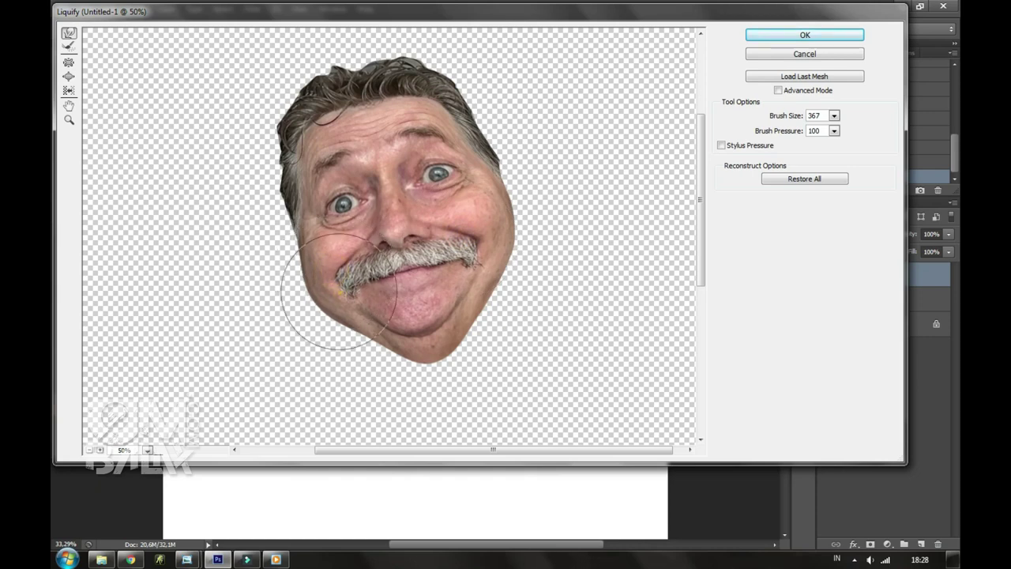
drag(360, 197, 300, 205)
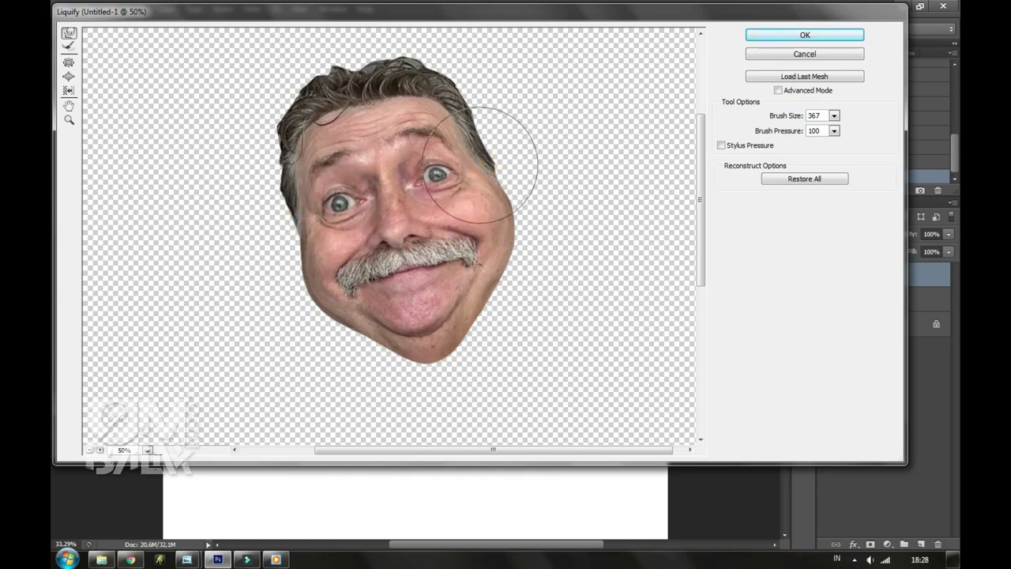
mouse_move(384, 384)
mouse_down()
mouse_move(480, 356)
mouse_move(442, 381)
mouse_move(509, 306)
mouse_up()
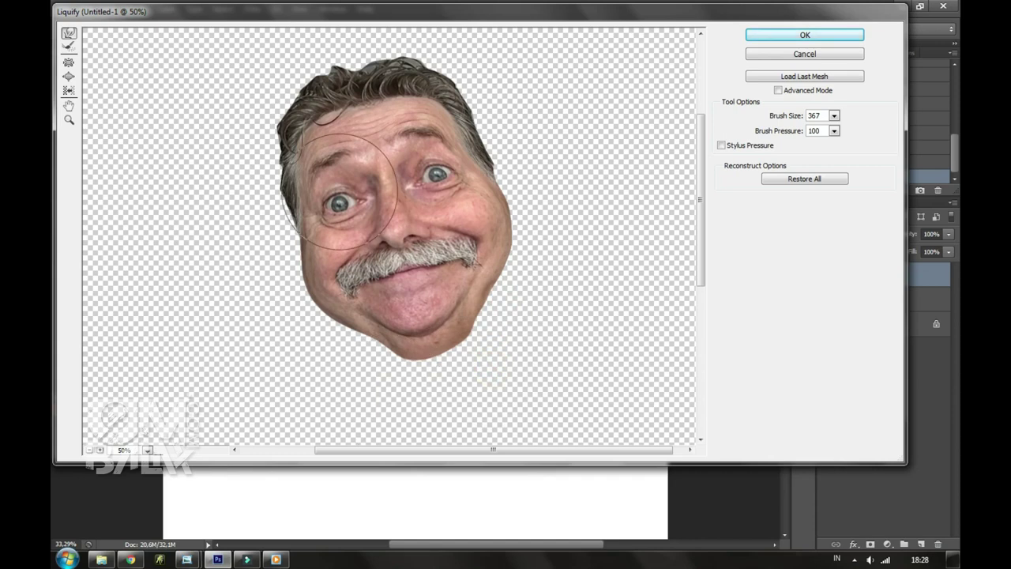
click(805, 35)
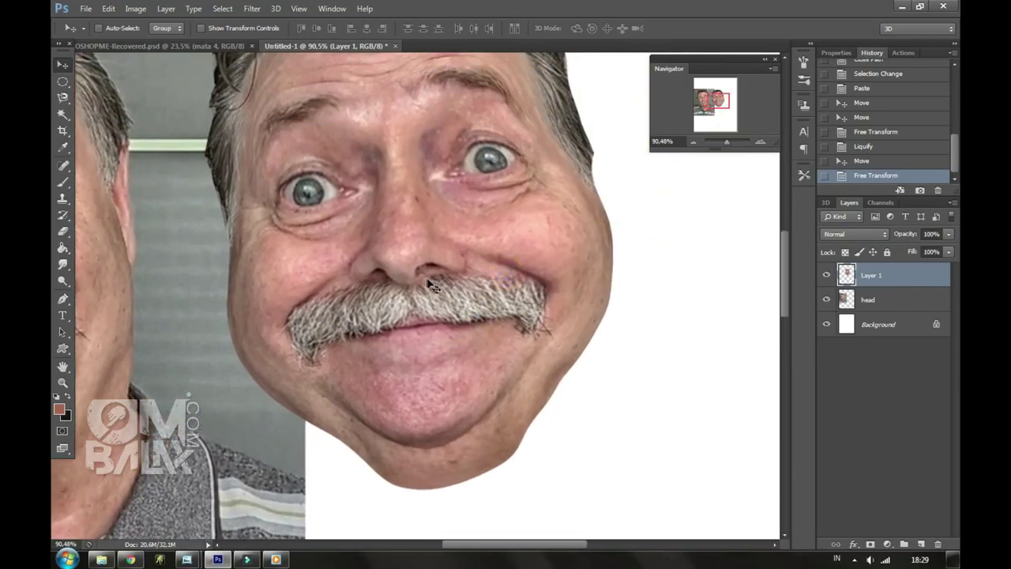
Duplicate the face layer as a clipped copy and set up a 77 px Smudge brush at 71% strength.
key(ctrl+j)
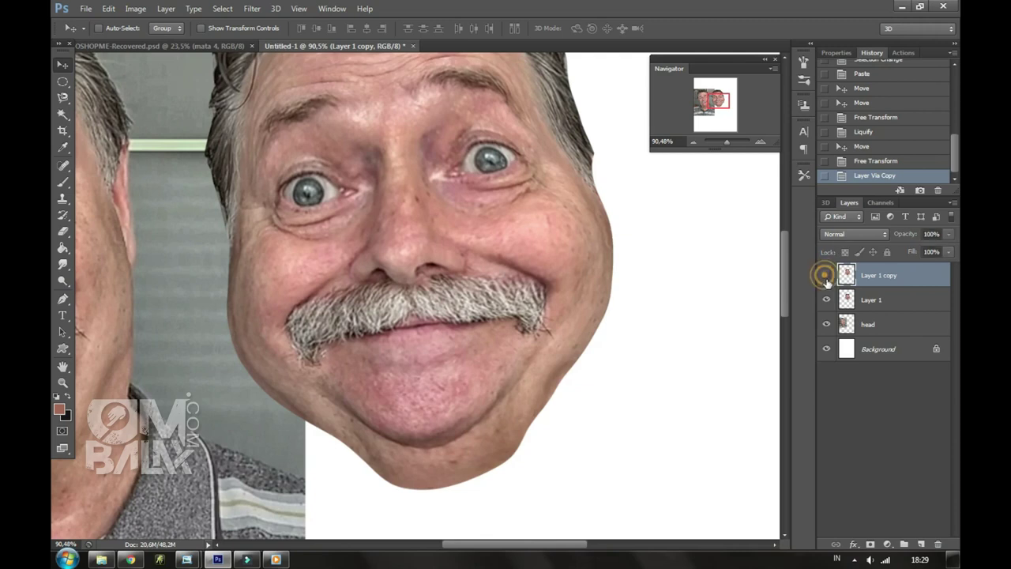
alt+click(870, 287)
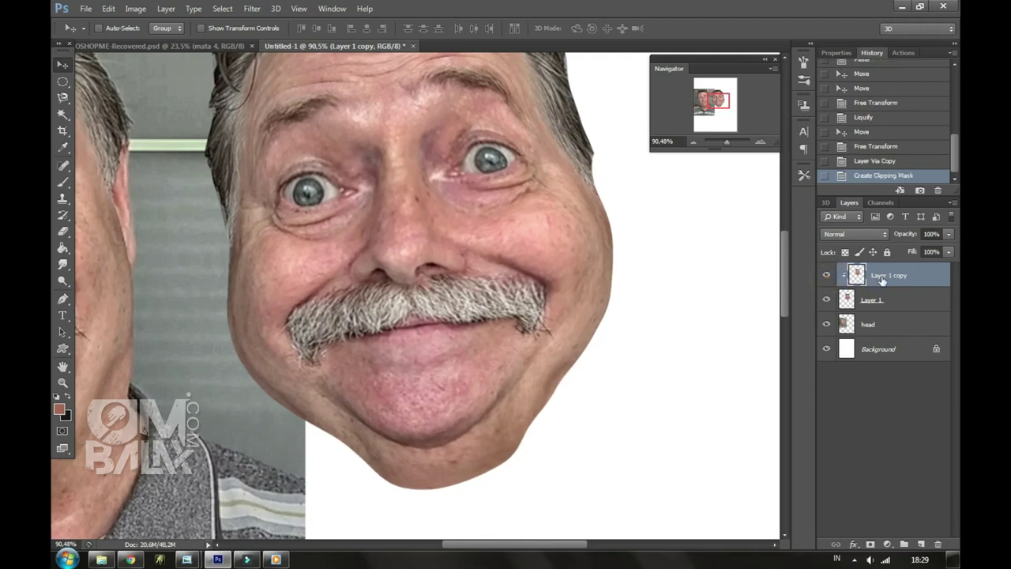
click(65, 265)
right_click(381, 195)
mouse_move(554, 284)
mouse_down()
mouse_move(554, 294)
mouse_move(549, 275)
mouse_up()
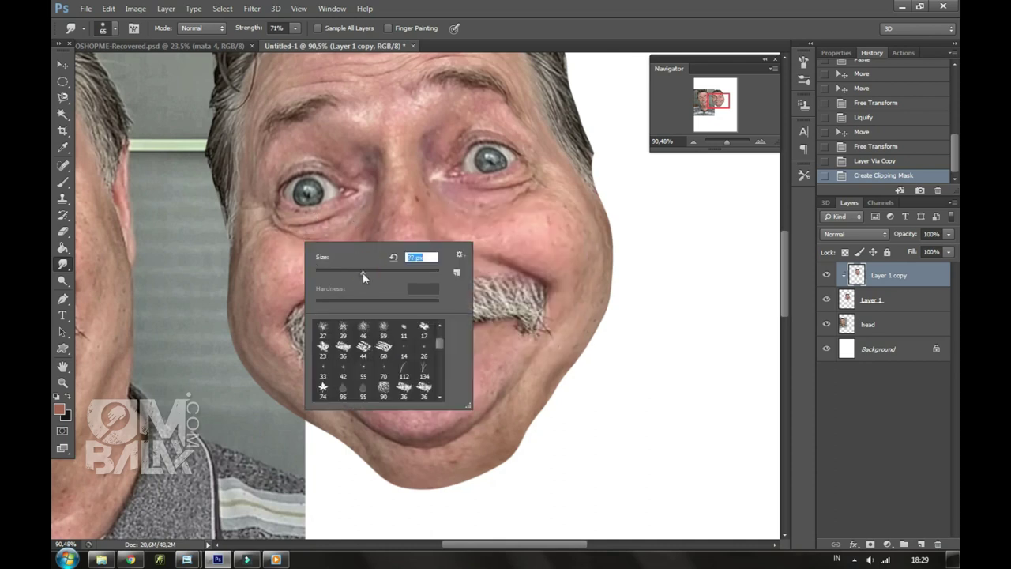
key(Return)
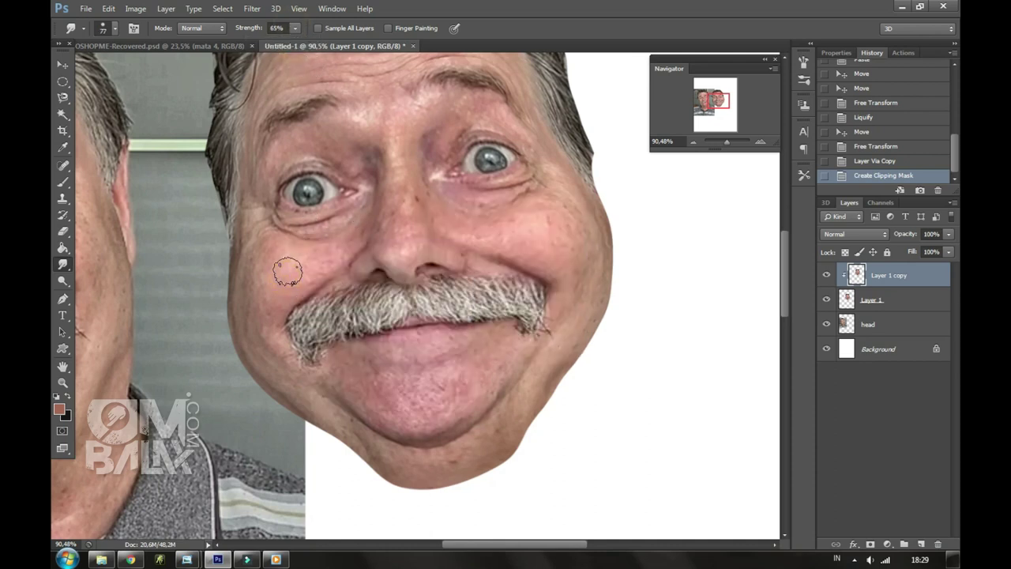
drag(289, 403, 291, 399)
Smudge the under-eye, cheeks, jaw and chin into smooth skin.
drag(294, 28, 293, 38)
mouse_move(253, 253)
mouse_down()
mouse_move(314, 234)
mouse_move(277, 231)
mouse_up()
mouse_move(339, 237)
mouse_down()
mouse_move(293, 282)
mouse_move(276, 346)
mouse_move(342, 427)
mouse_up()
drag(500, 432, 560, 353)
drag(490, 398, 526, 344)
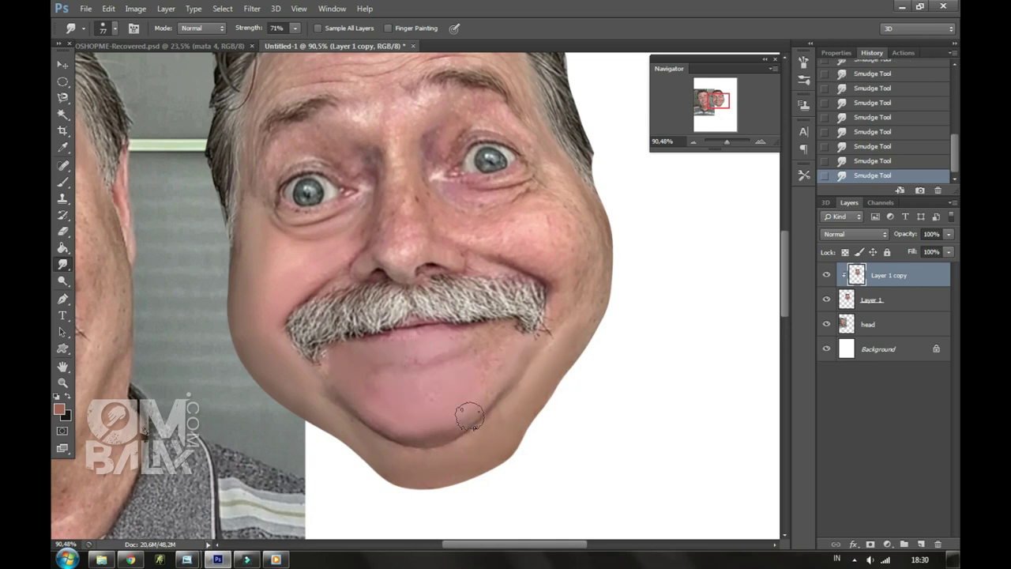
drag(398, 439, 474, 442)
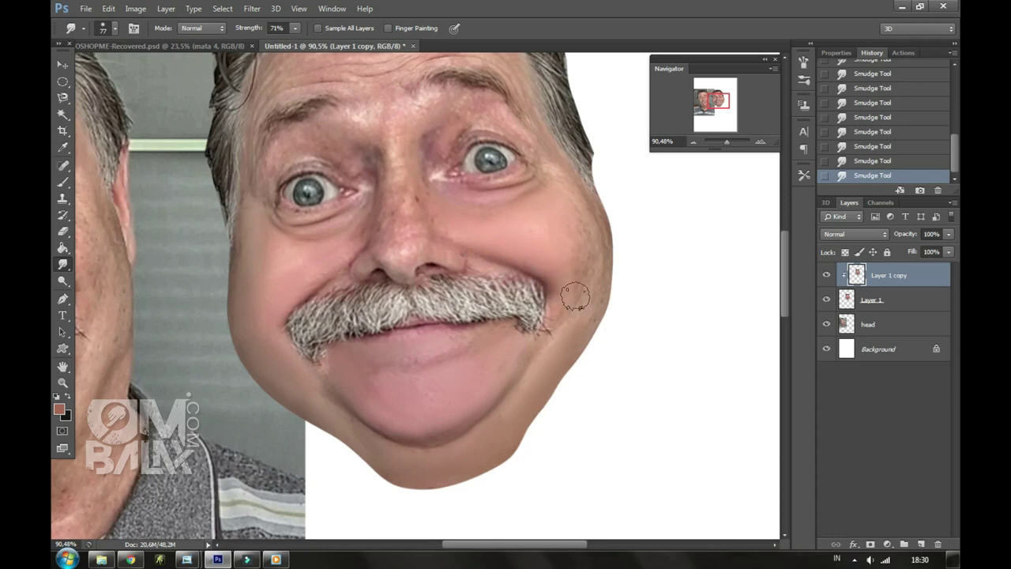
drag(600, 265, 566, 188)
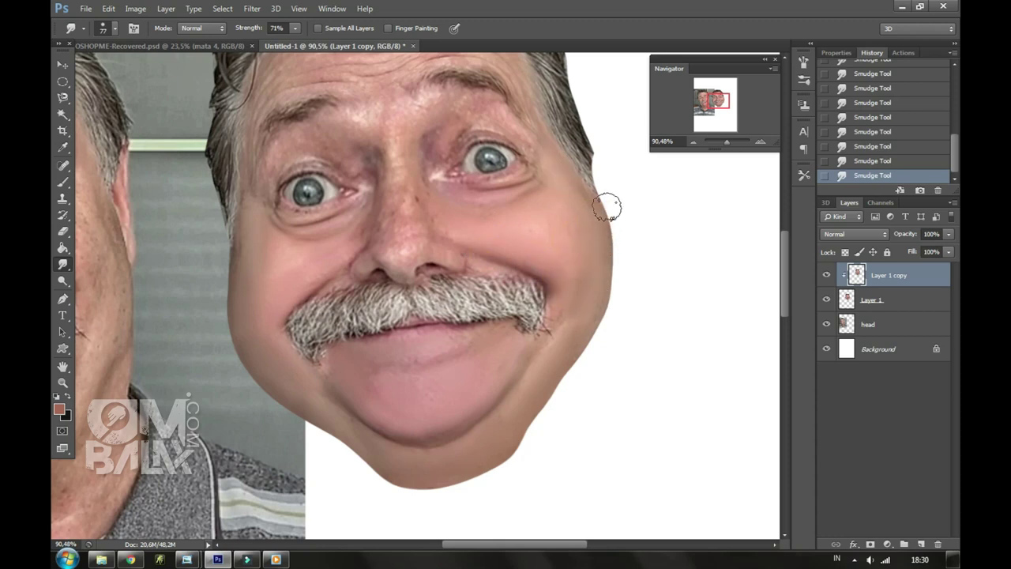
drag(255, 272, 243, 283)
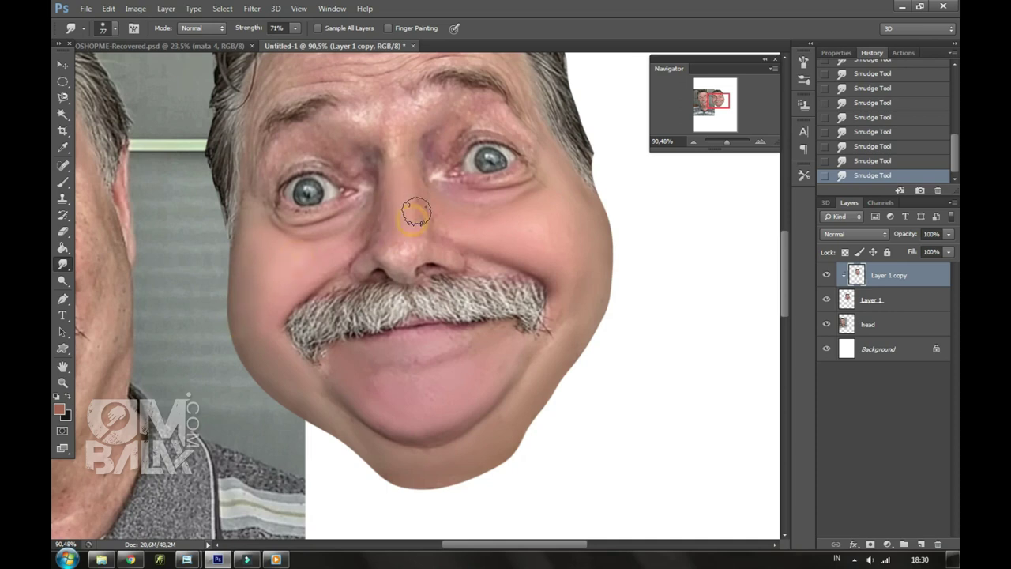
With a 70 px brush, smooth between the brows and pull the right eyebrow end outward.
right_click(385, 227)
key(Return)
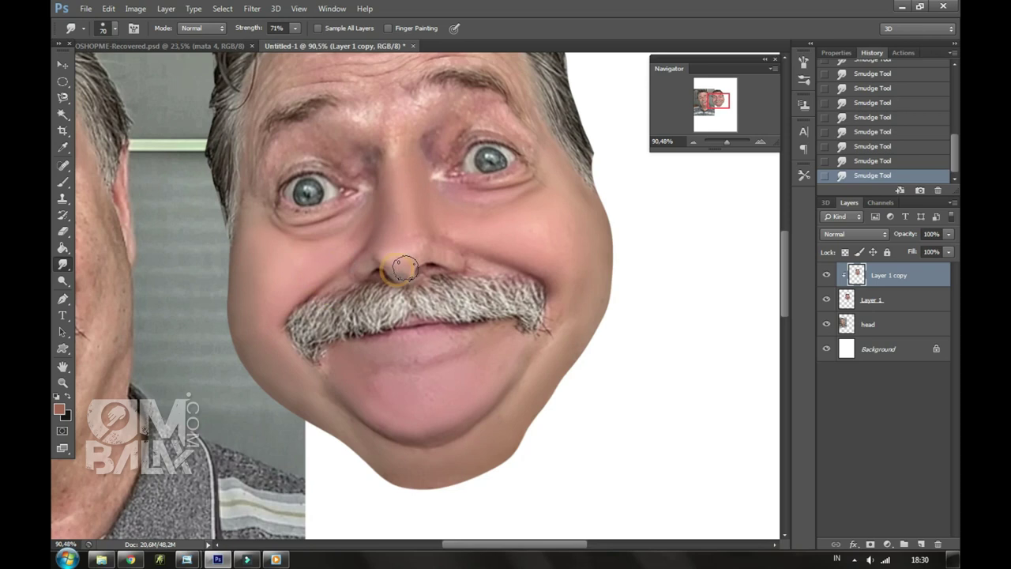
mouse_move(478, 136)
mouse_down()
mouse_move(429, 134)
mouse_move(385, 98)
mouse_up()
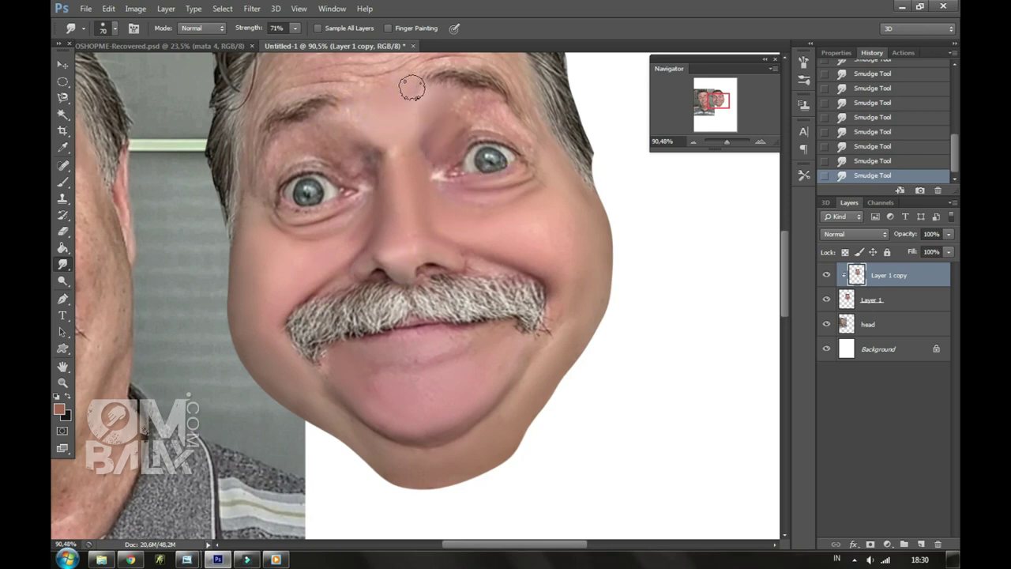
scroll(363, 224, up, 3)
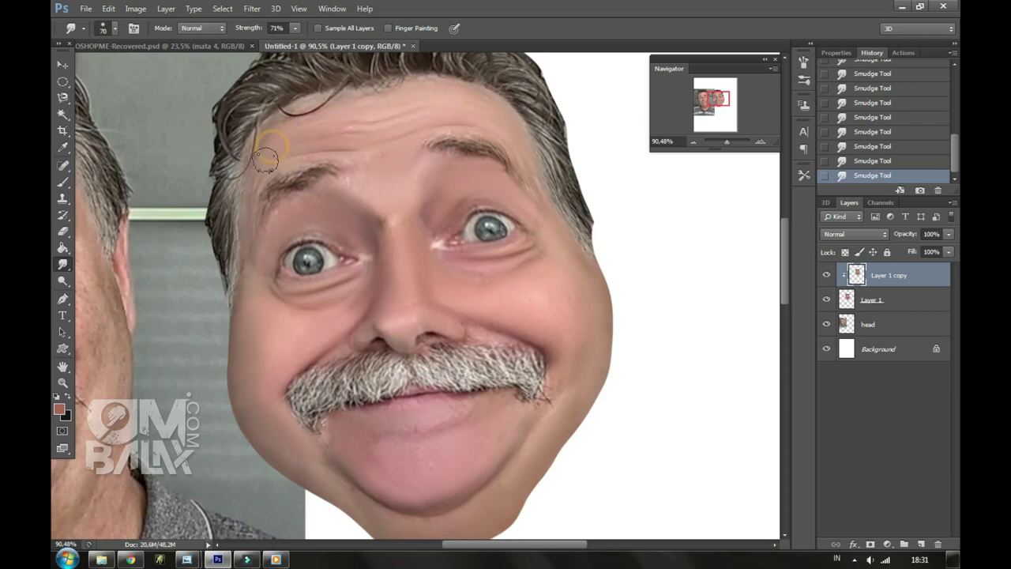
drag(468, 147, 522, 196)
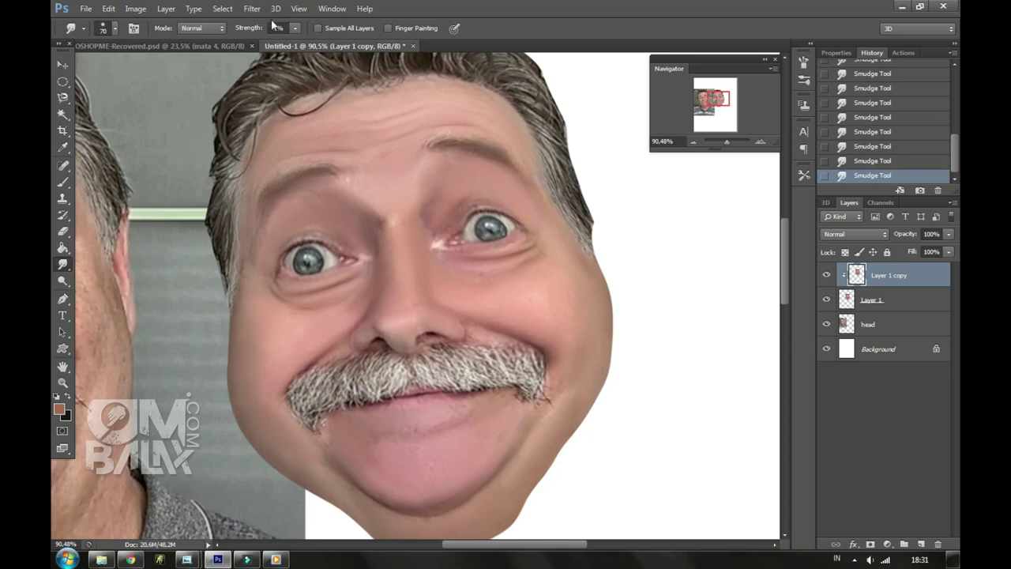
Set the smudge brush to 40 px and merge the duplicate into Layer 1.
scroll(411, 300, down, 2)
right_click(430, 293)
click(369, 283)
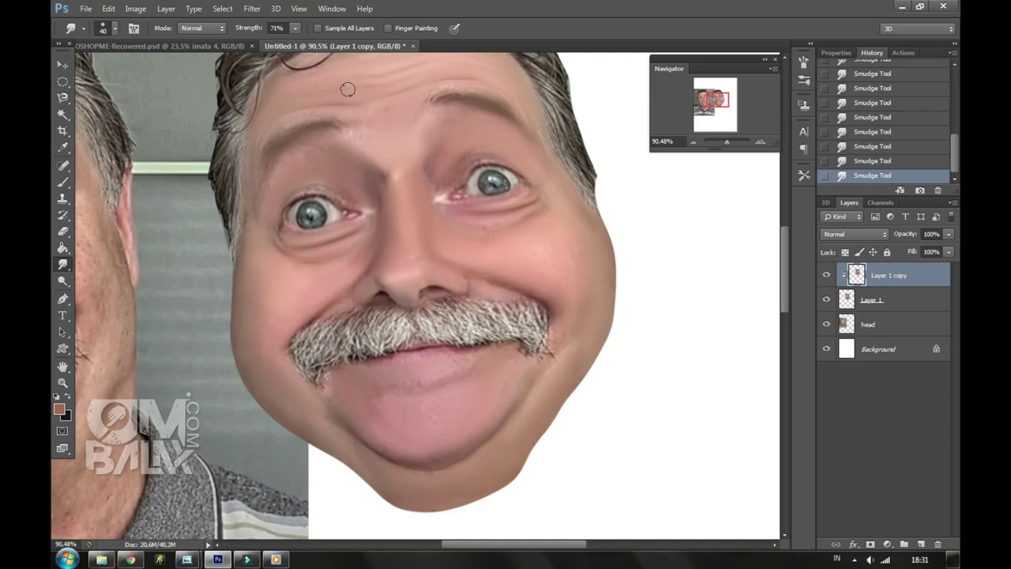
key(ctrl+e)
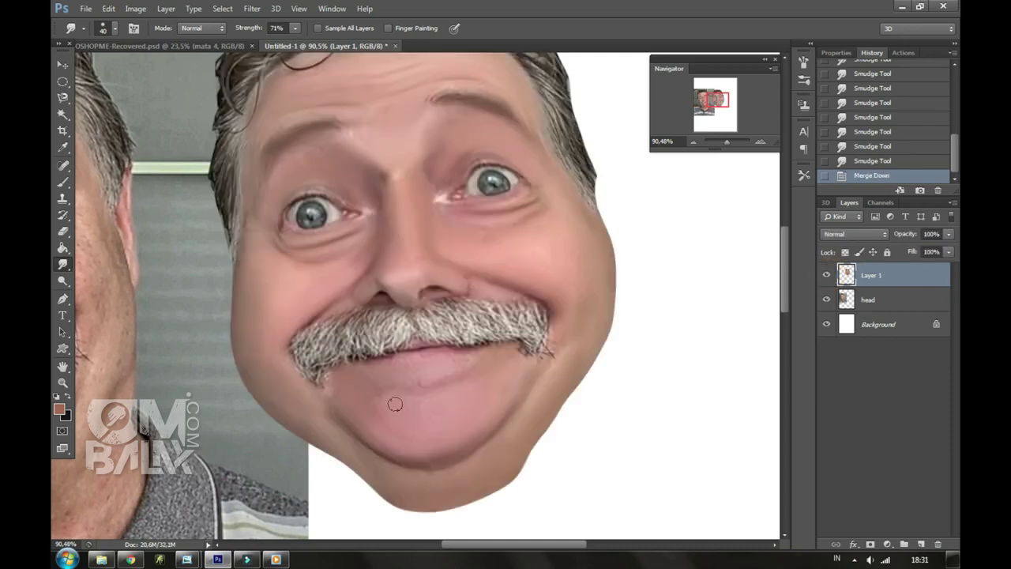
Blend the lip under the moustache, then widen the grin in Liquify with a 235 brush.
drag(451, 352, 466, 360)
click(252, 8)
click(272, 101)
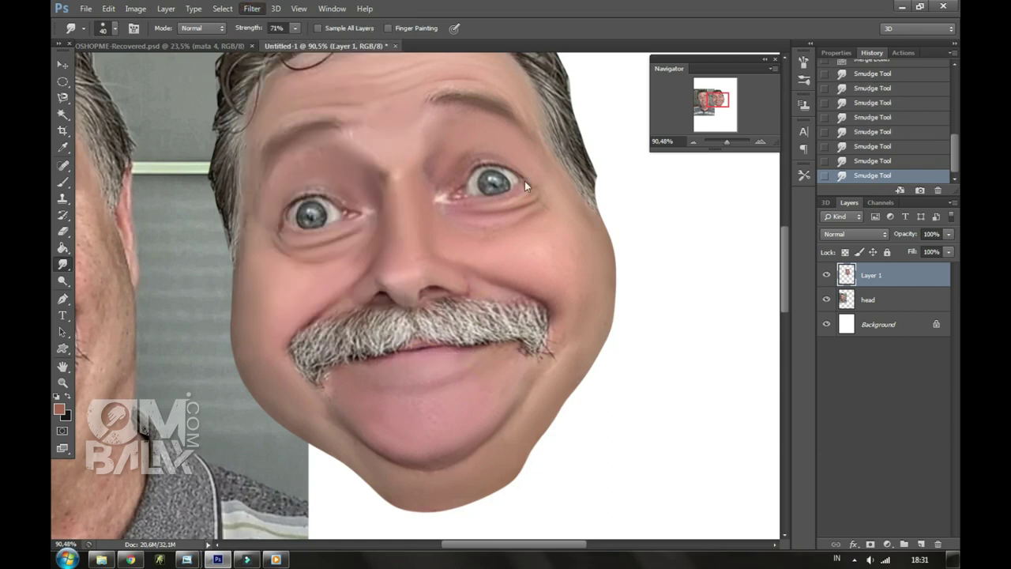
click(419, 164)
click(69, 33)
drag(834, 116, 791, 135)
mouse_move(403, 277)
mouse_down()
mouse_move(332, 297)
mouse_move(403, 332)
mouse_move(429, 328)
mouse_move(343, 342)
mouse_move(364, 364)
mouse_move(411, 360)
mouse_move(427, 316)
mouse_up()
Reshape the chin, nudge the right eye at size 296, reshape the nose at 161, and apply.
drag(835, 115, 778, 136)
mouse_move(350, 372)
mouse_down()
mouse_move(429, 372)
mouse_move(430, 316)
mouse_up()
drag(834, 115, 775, 136)
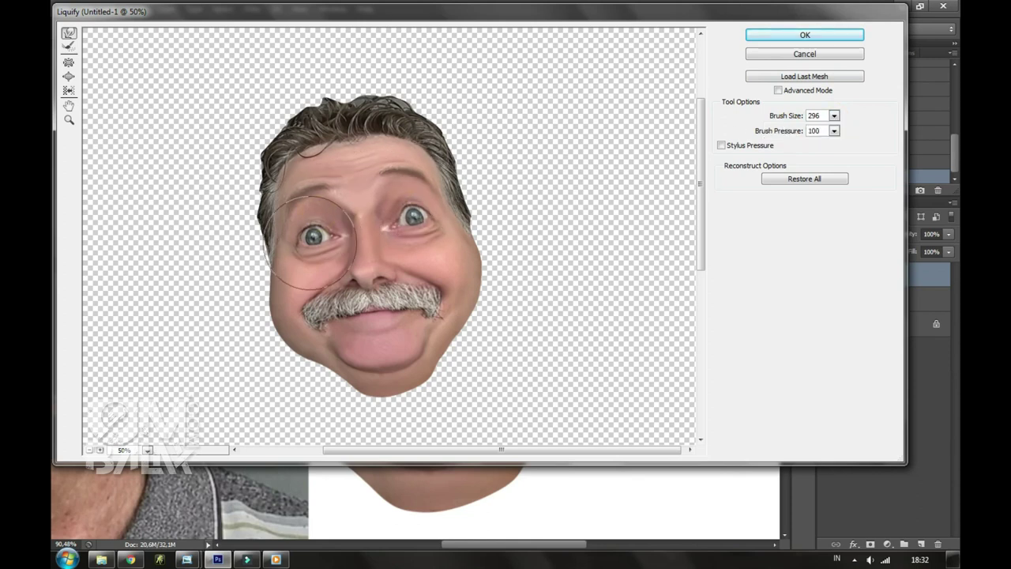
drag(416, 226, 423, 219)
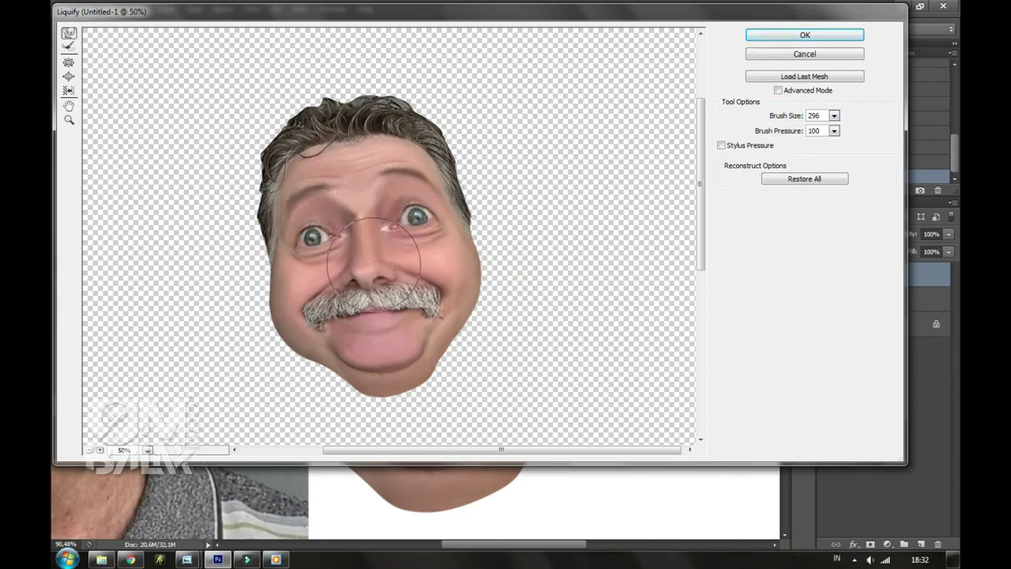
drag(835, 115, 786, 138)
drag(353, 265, 374, 274)
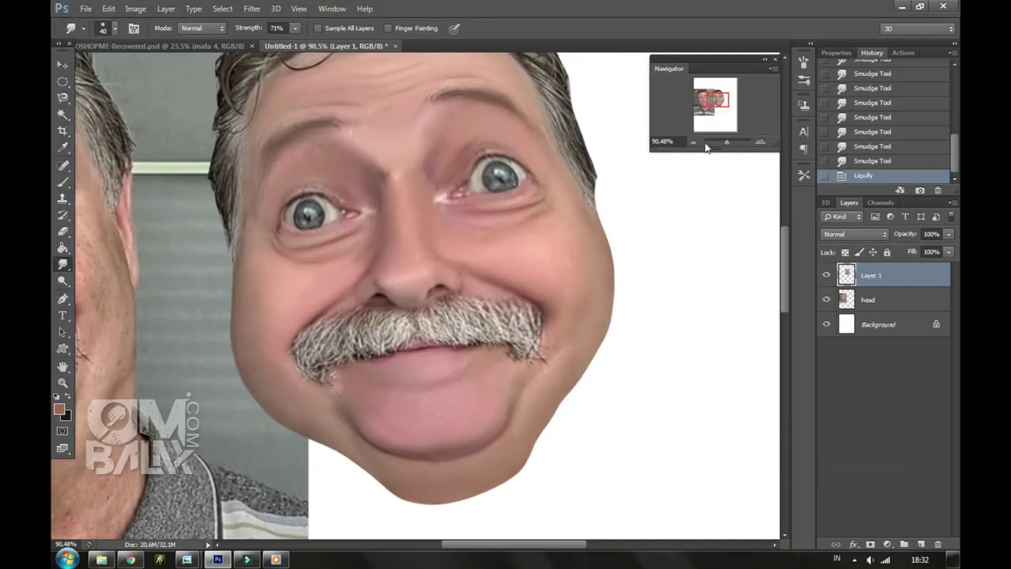
drag(721, 142, 729, 143)
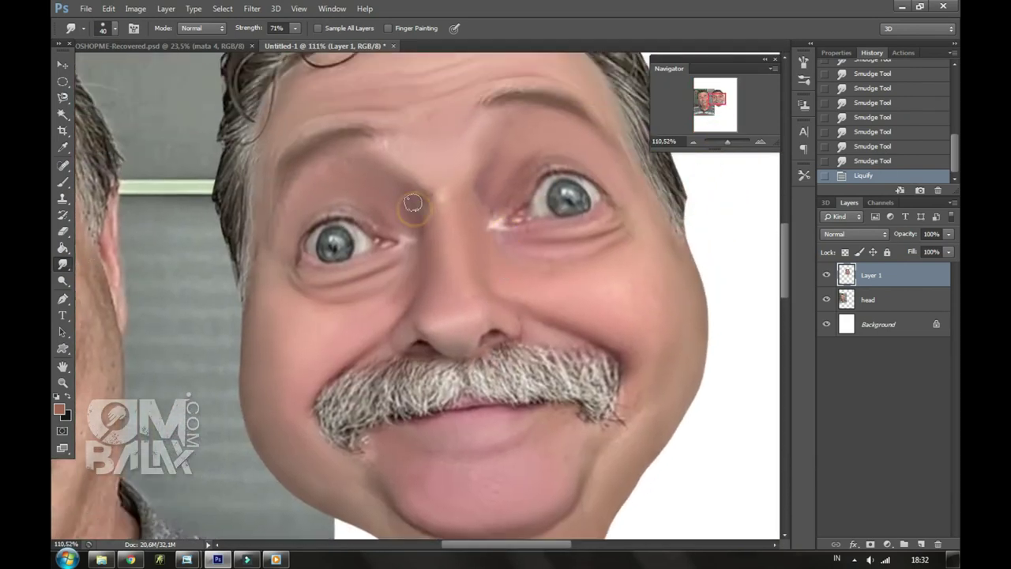
Smudge the nose bridge, inner eye corner and skin along the nose smooth.
mouse_move(436, 192)
mouse_down()
mouse_move(479, 166)
mouse_move(499, 124)
mouse_up()
drag(484, 170, 488, 229)
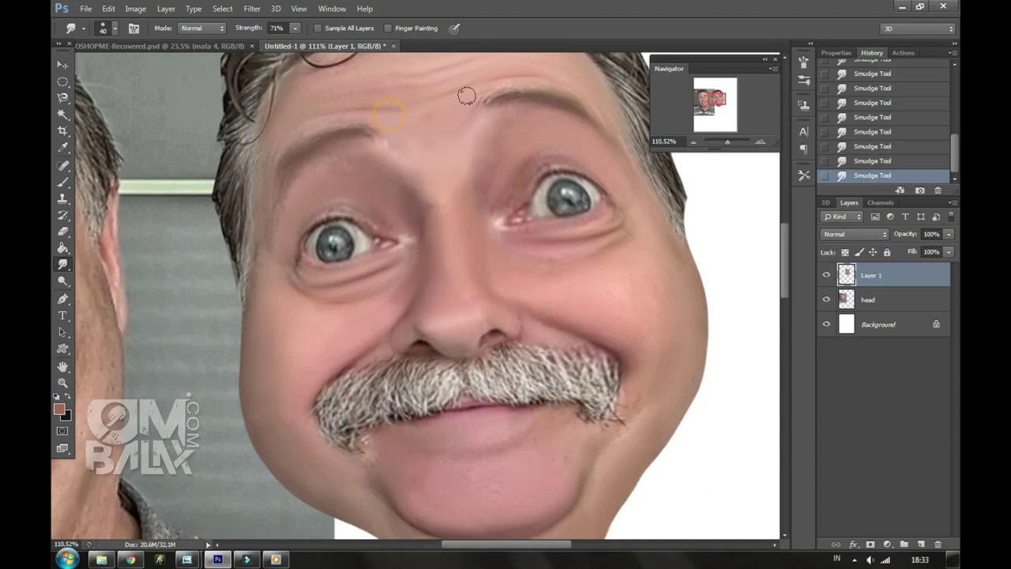
drag(415, 196, 418, 222)
drag(434, 325, 463, 326)
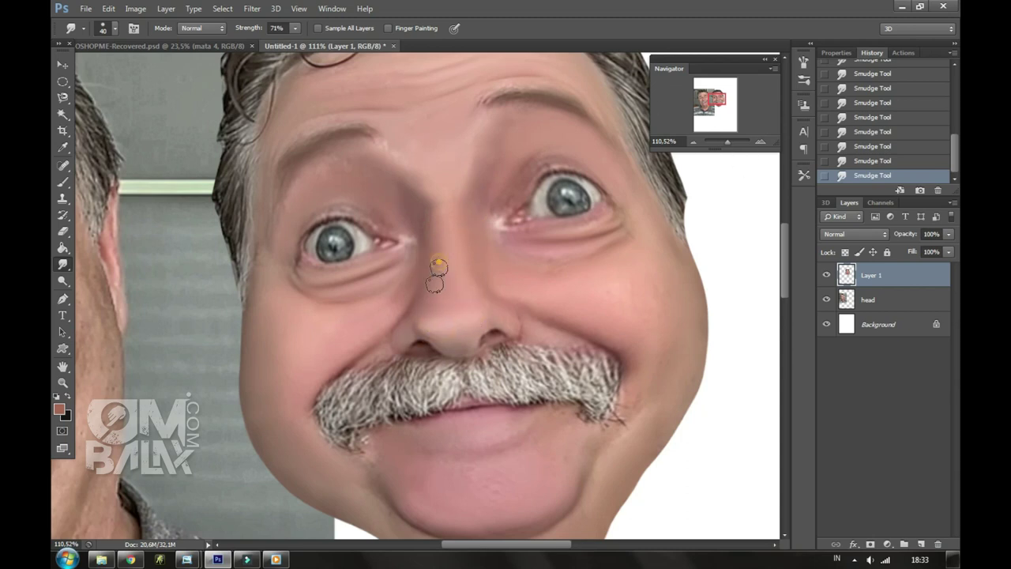
drag(539, 257, 478, 218)
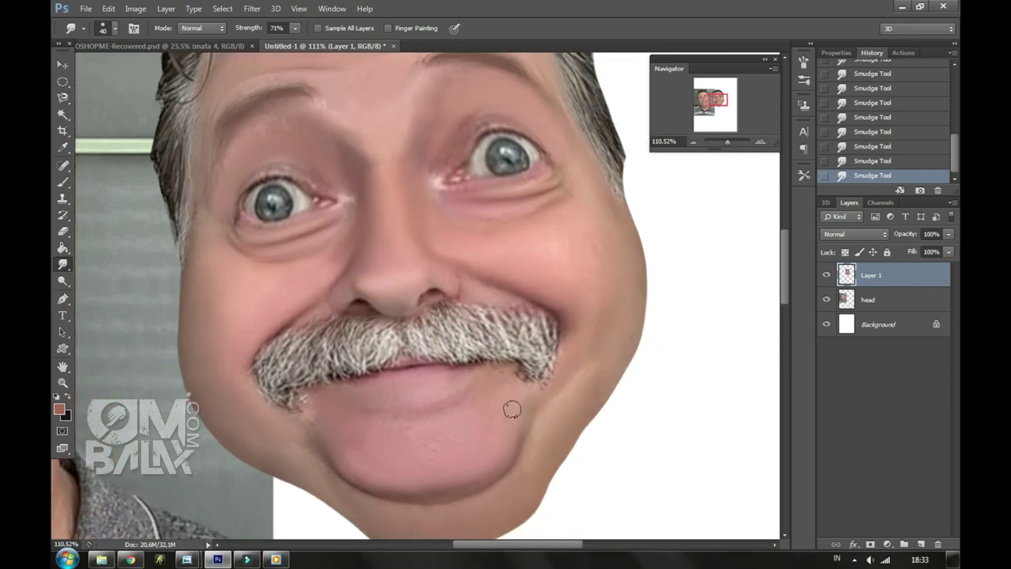
On a new clipped layer, paint the sampled skin colour over cheek and chin with a 121 brush.
click(922, 544)
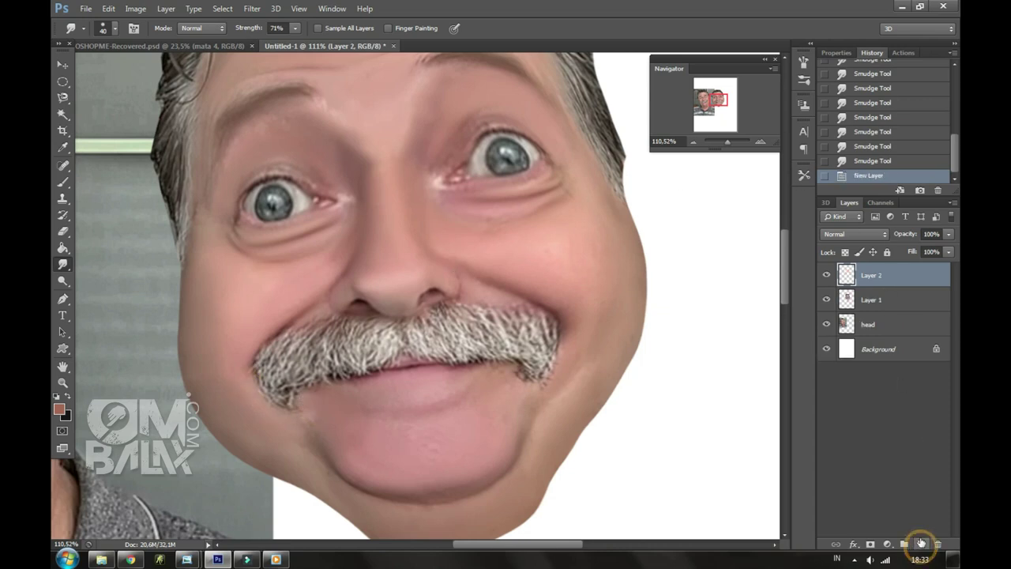
alt+click(900, 286)
key(b)
mouse_move(462, 180)
mouse_down()
mouse_move(512, 195)
mouse_move(584, 189)
mouse_up()
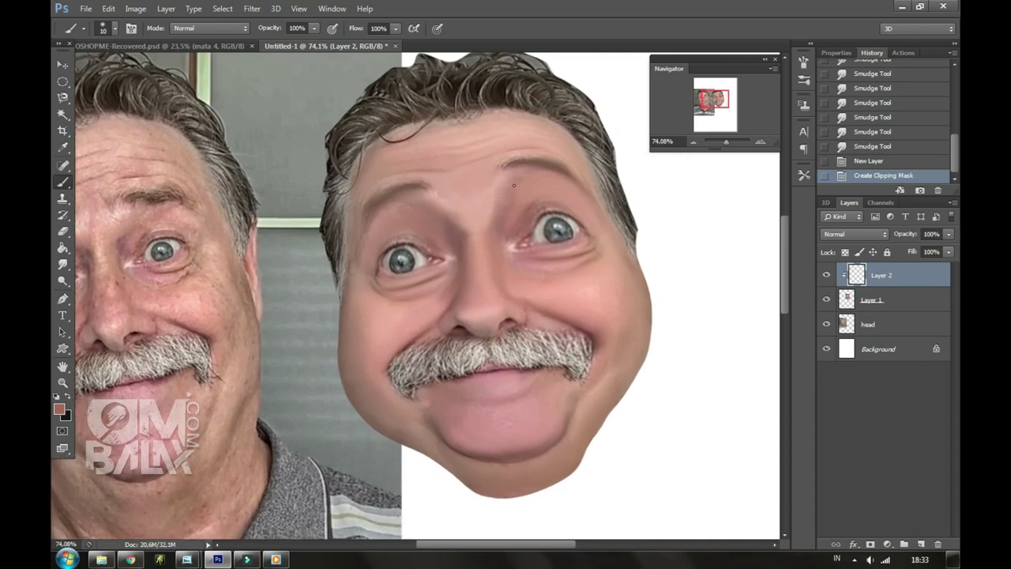
right_click(522, 187)
click(215, 48)
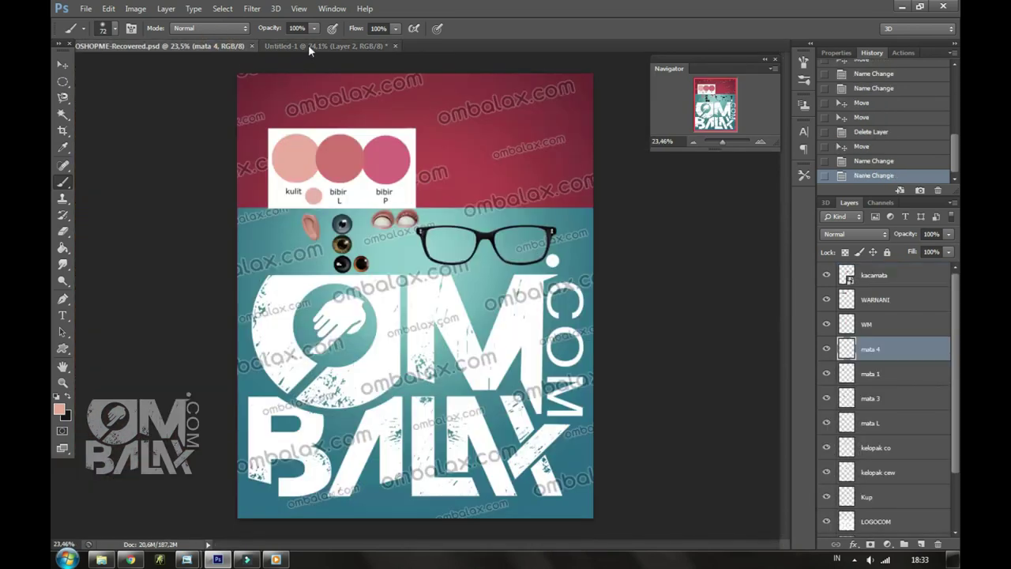
click(308, 46)
key(Return)
mouse_move(371, 181)
mouse_down()
mouse_move(387, 427)
mouse_move(555, 408)
mouse_move(655, 287)
mouse_move(414, 327)
mouse_move(492, 276)
mouse_move(384, 170)
mouse_move(526, 124)
mouse_move(497, 158)
mouse_move(565, 237)
mouse_move(548, 150)
mouse_up()
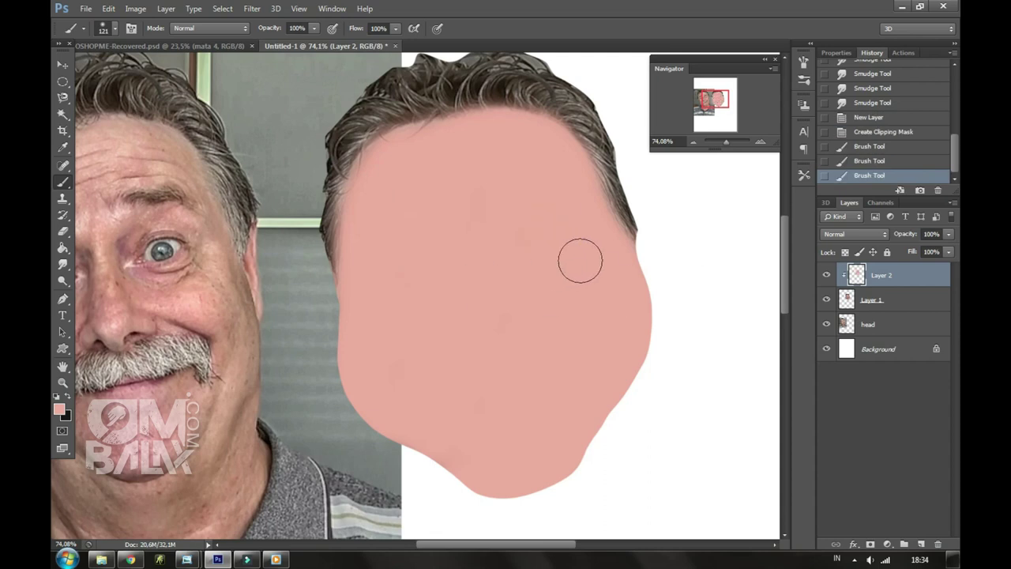
Blend Layer 2's skin colour into the face and brighten Layer 1's midtones with Levels 1.20.
click(856, 234)
click(838, 553)
click(879, 301)
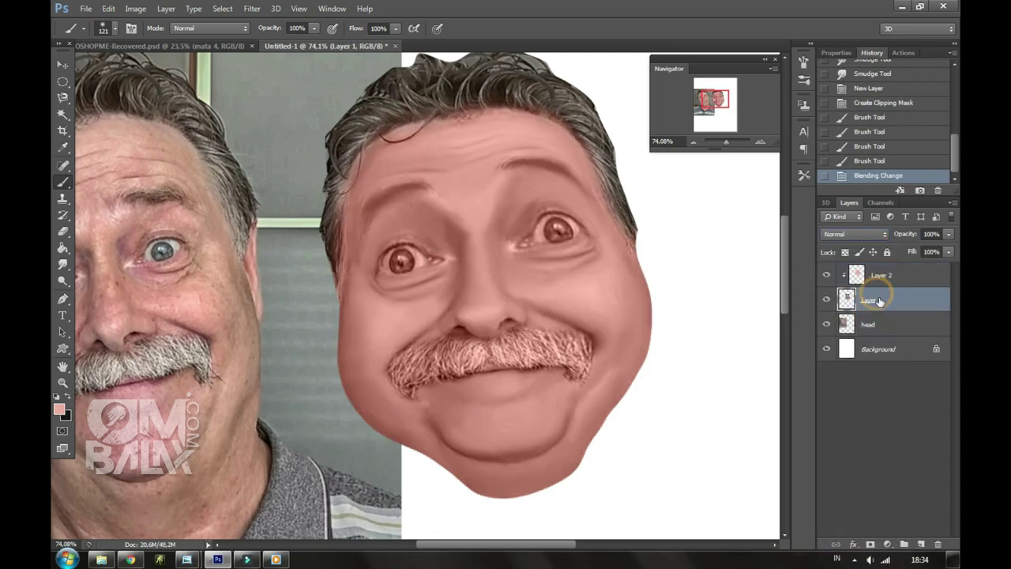
click(138, 9)
click(316, 59)
drag(738, 241, 725, 251)
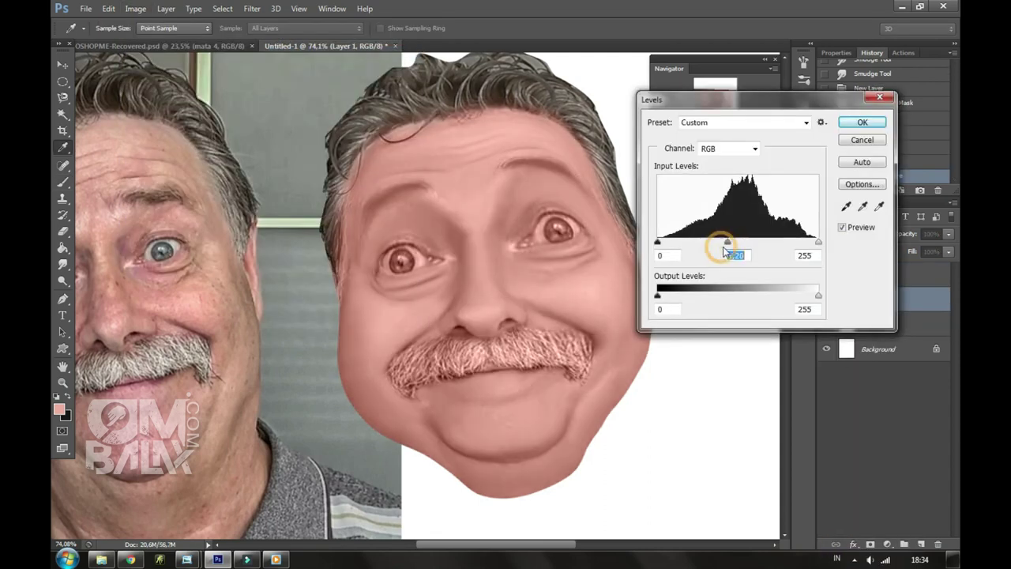
click(861, 122)
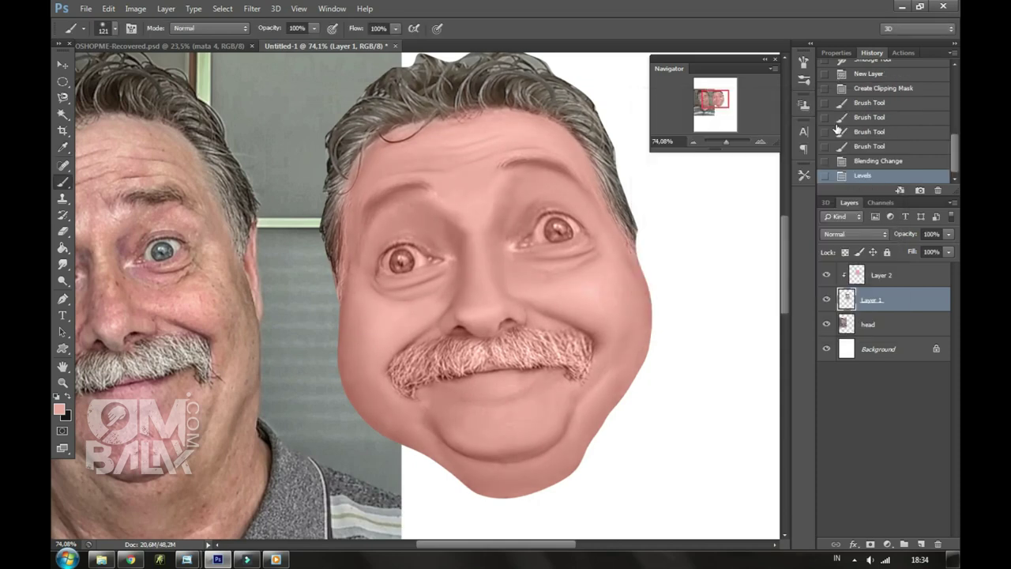
drag(727, 143, 735, 146)
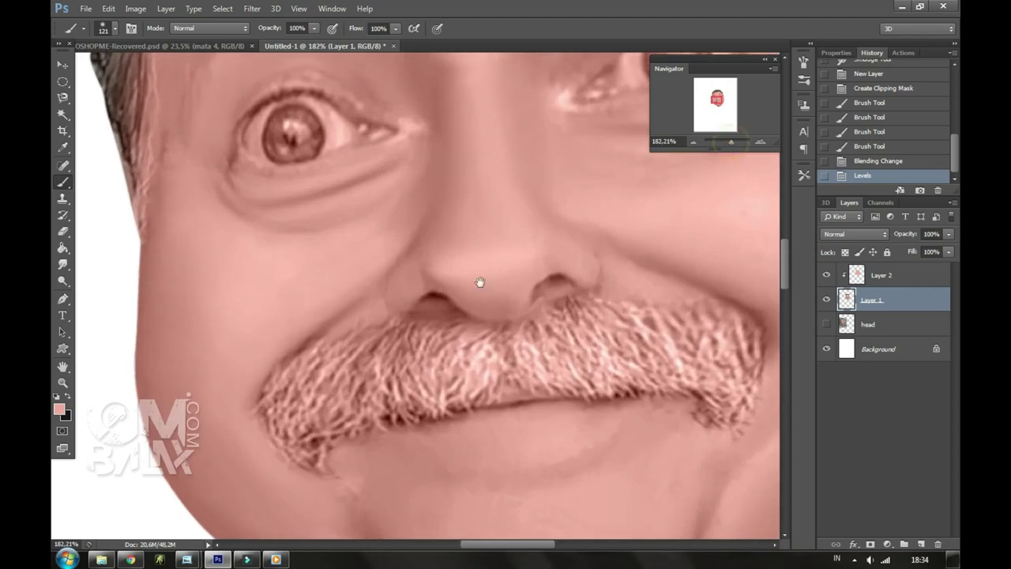
With a smaller Burn brush, darken the left nostril edge and the moustache's right outline.
click(64, 266)
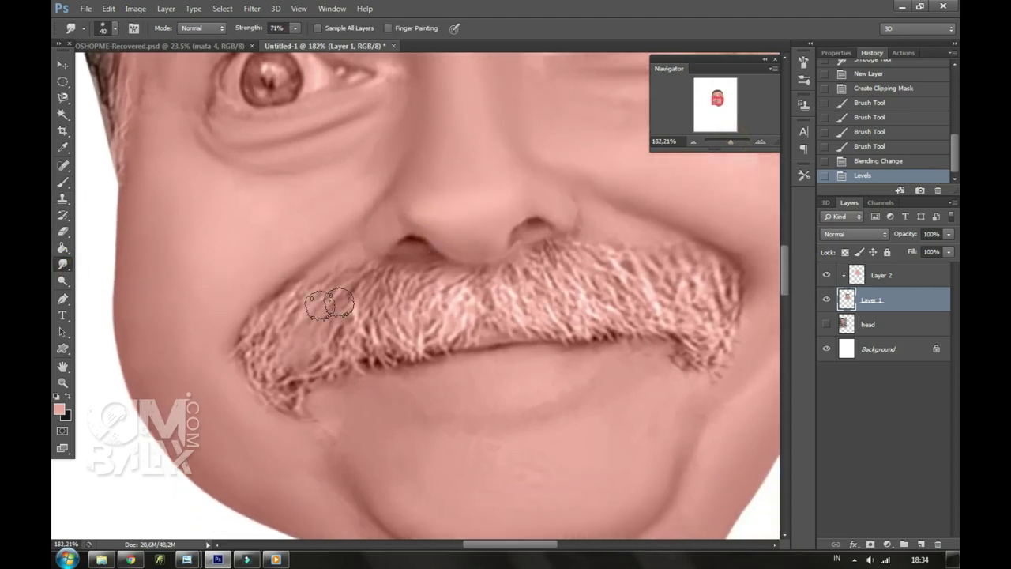
click(64, 281)
click(92, 291)
right_click(411, 229)
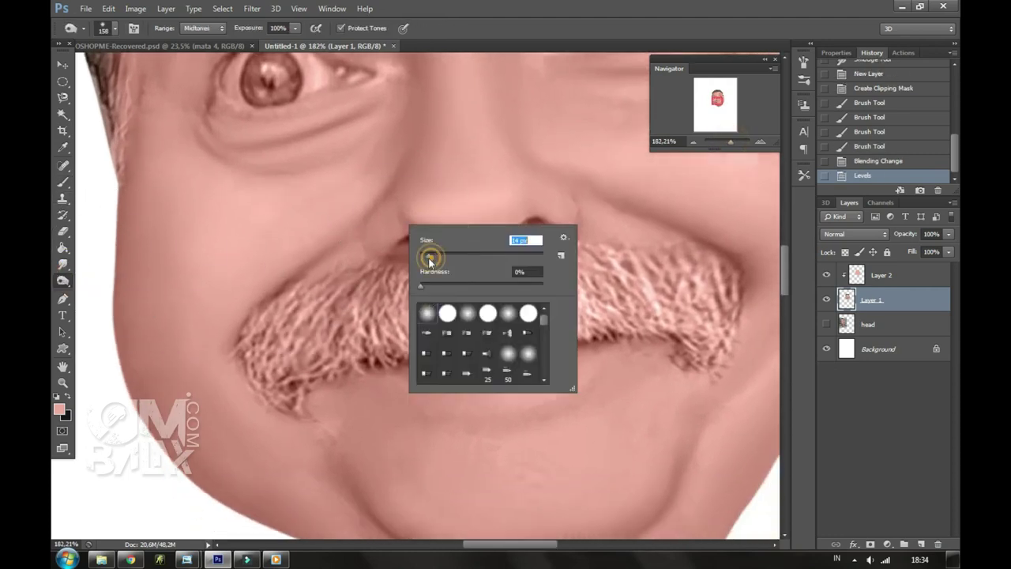
click(332, 107)
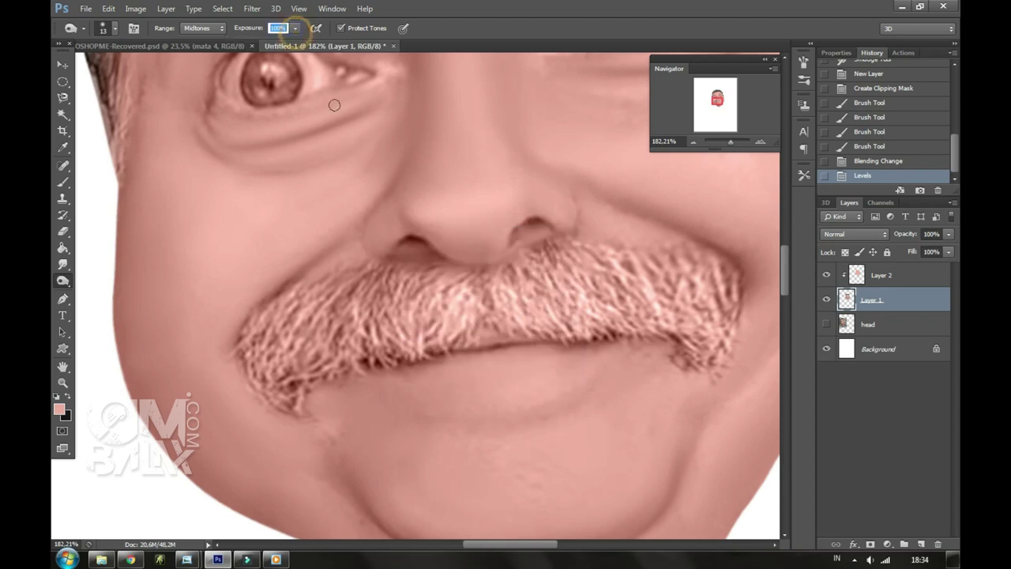
right_click(395, 232)
click(411, 239)
click(373, 219)
mouse_move(365, 223)
mouse_down()
mouse_move(369, 255)
mouse_move(419, 242)
mouse_move(462, 259)
mouse_move(520, 243)
mouse_up()
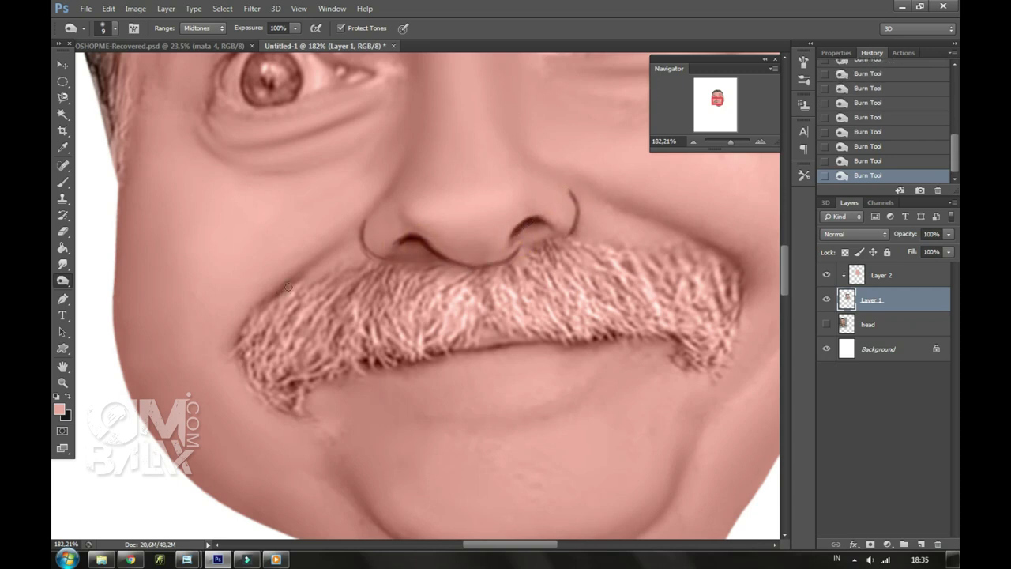
drag(735, 267, 741, 306)
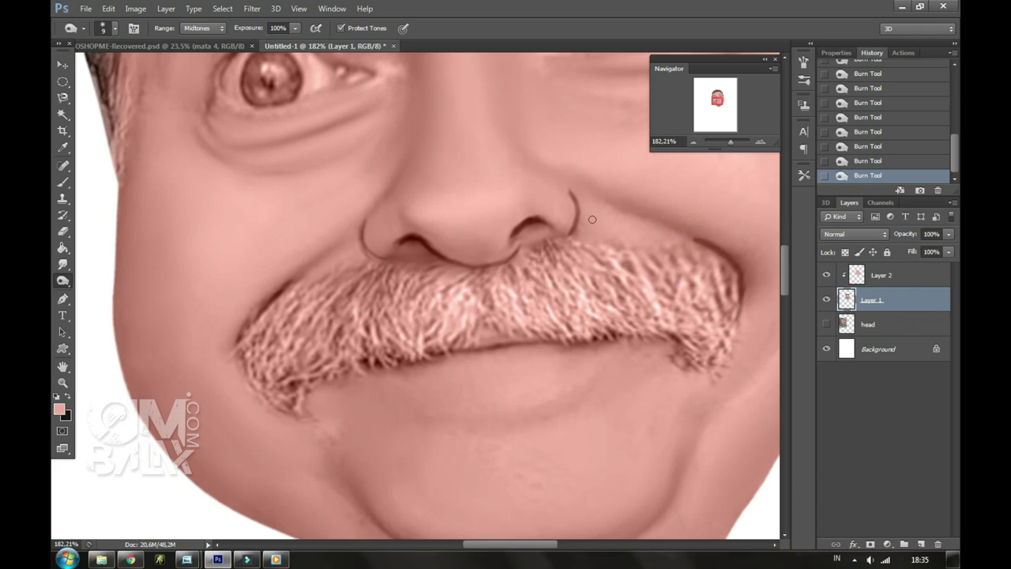
Smudge the dark edge at the moustache's upper right and set the smudge brush to 25.
click(63, 263)
drag(735, 259, 691, 237)
right_click(493, 214)
drag(493, 226, 487, 226)
key(Return)
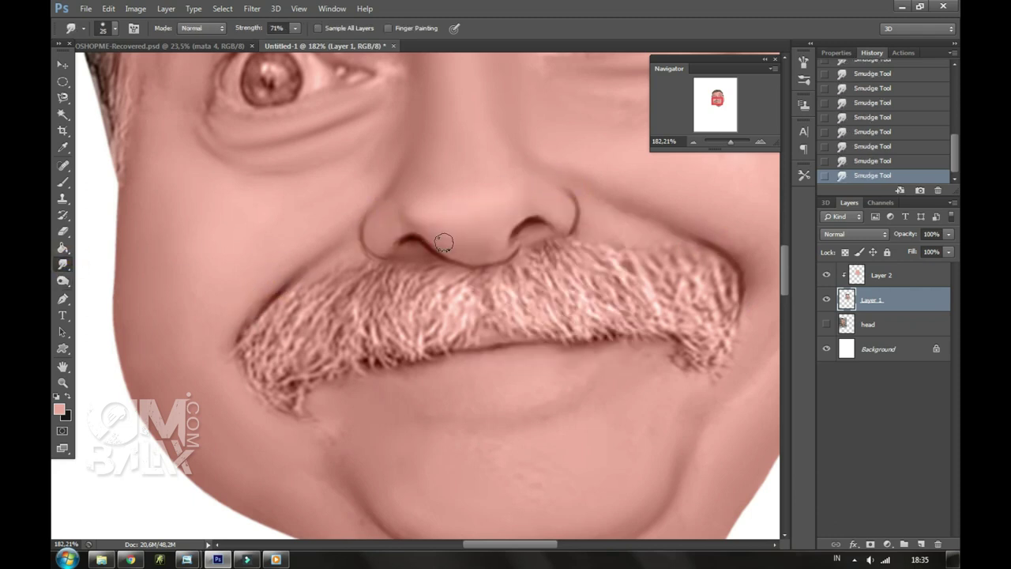
Dodge highlights below the moustache and on the upper lip and nose.
drag(403, 299, 371, 269)
click(63, 280)
right_click(496, 355)
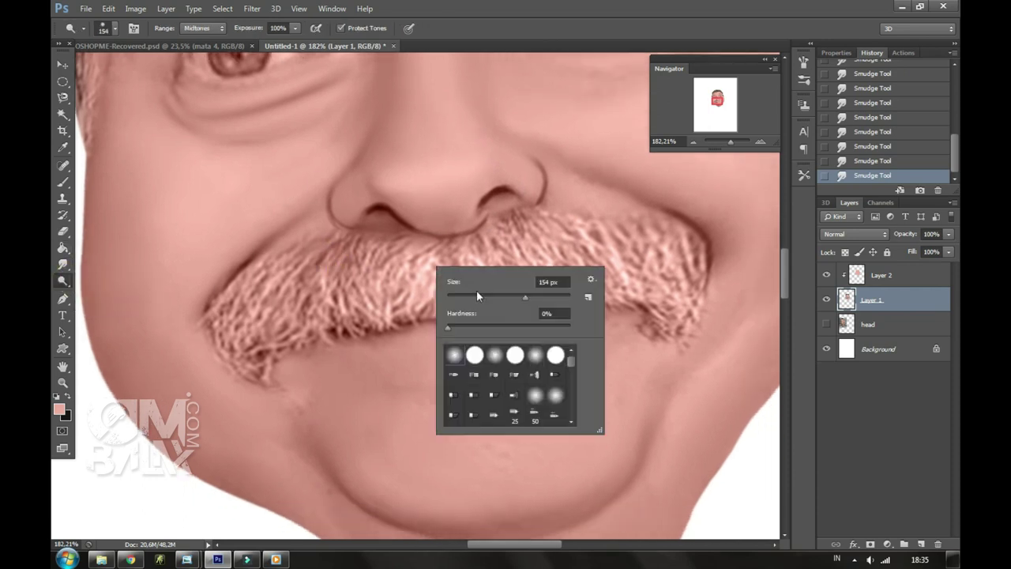
key(Return)
drag(390, 339, 435, 338)
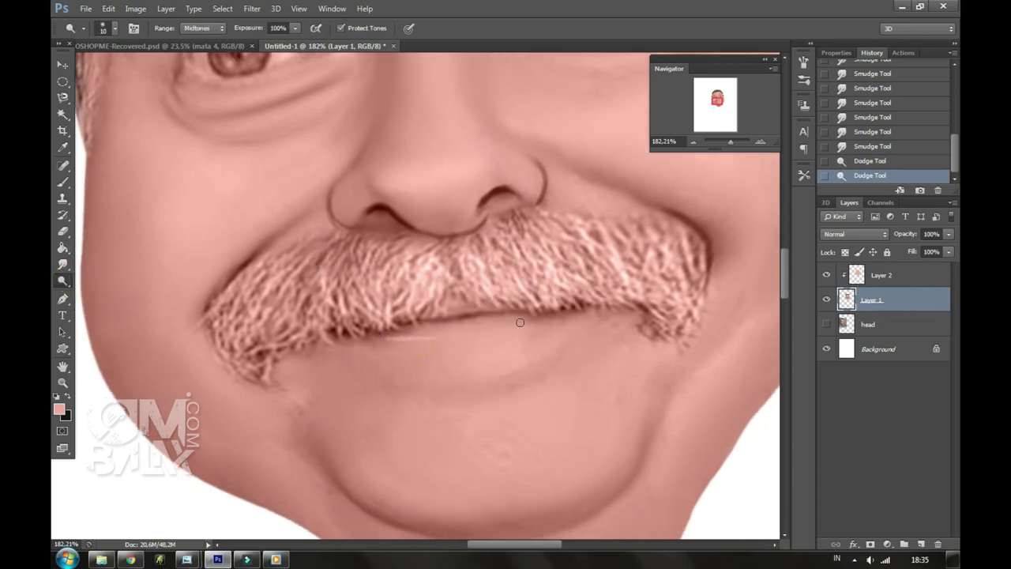
drag(515, 315, 443, 323)
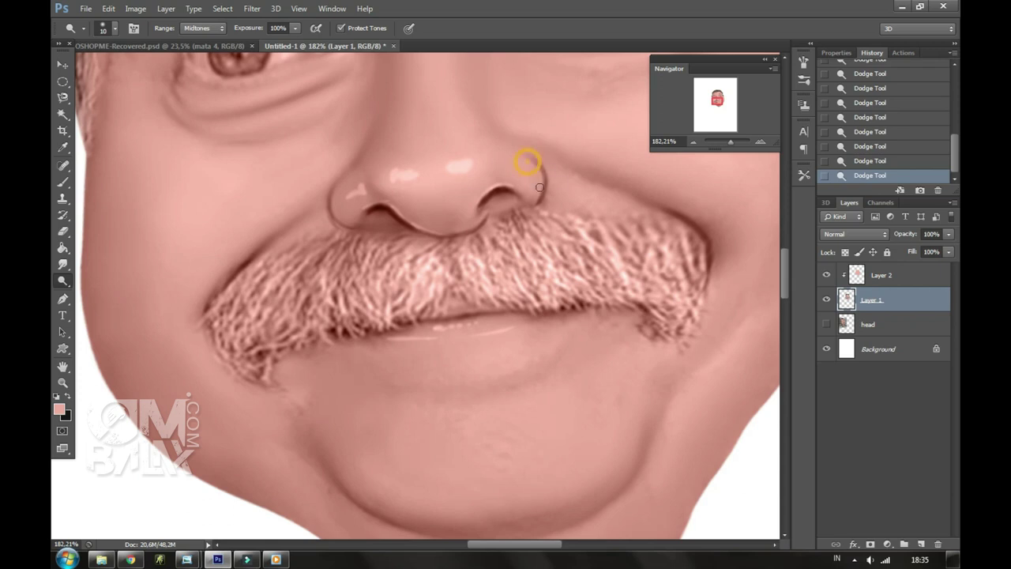
scroll(409, 129, down, 5)
scroll(393, 197, down, 3)
scroll(384, 316, up, 5)
scroll(384, 316, up, 2)
scroll(553, 221, down, 3)
drag(730, 142, 720, 143)
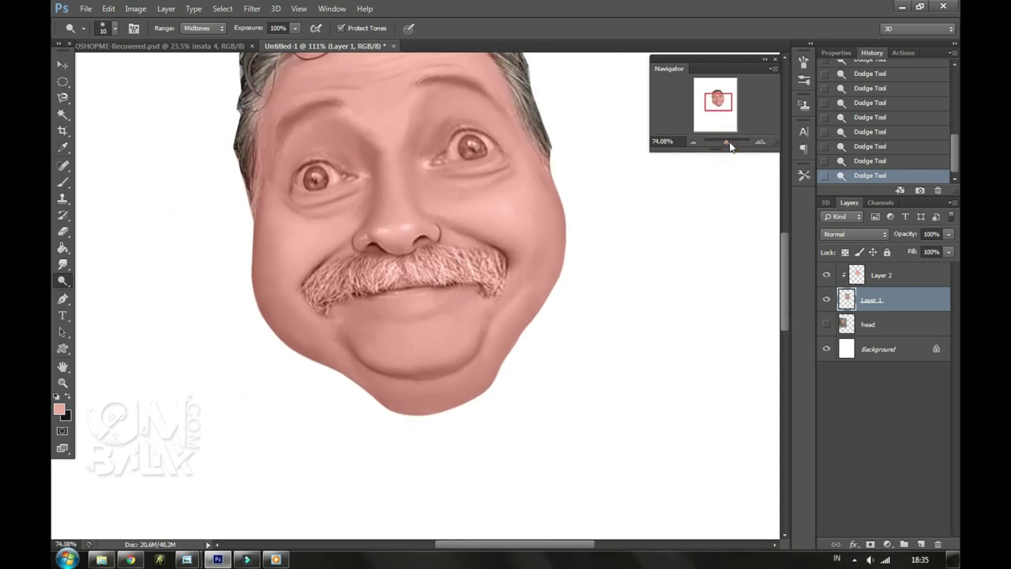
scroll(411, 350, up, 4)
scroll(505, 275, down, 2)
scroll(504, 174, up, 2)
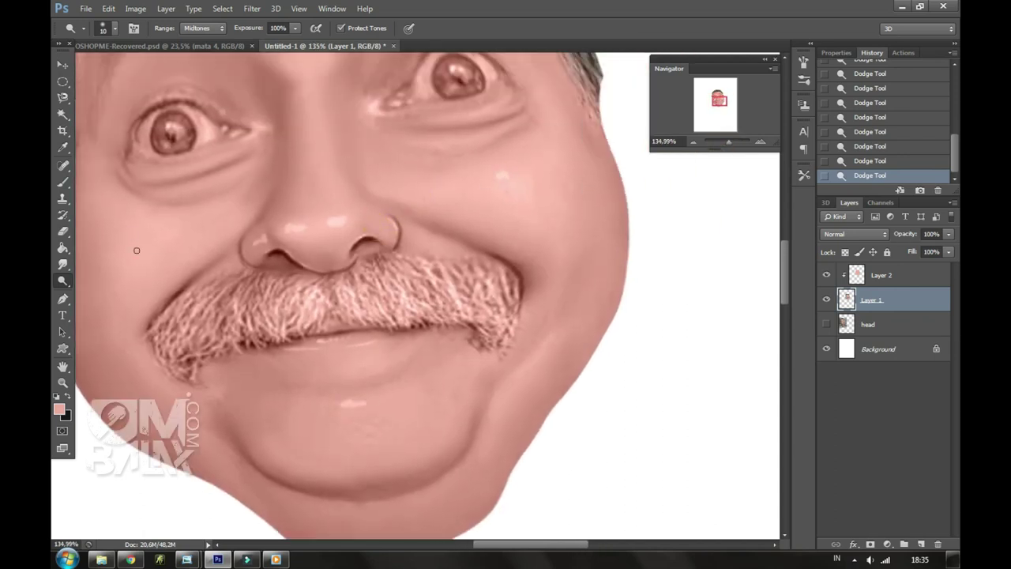
Smudge the skin around the nose and blend the right-cheek highlight.
key(r)
right_click(135, 229)
click(307, 208)
right_click(281, 247)
click(281, 247)
drag(261, 238, 332, 222)
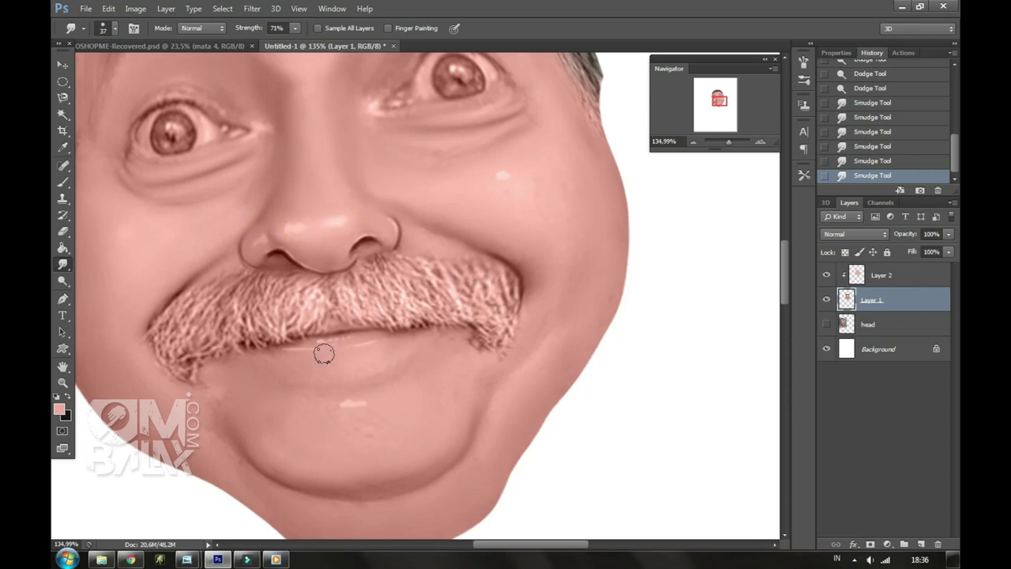
drag(503, 179, 534, 180)
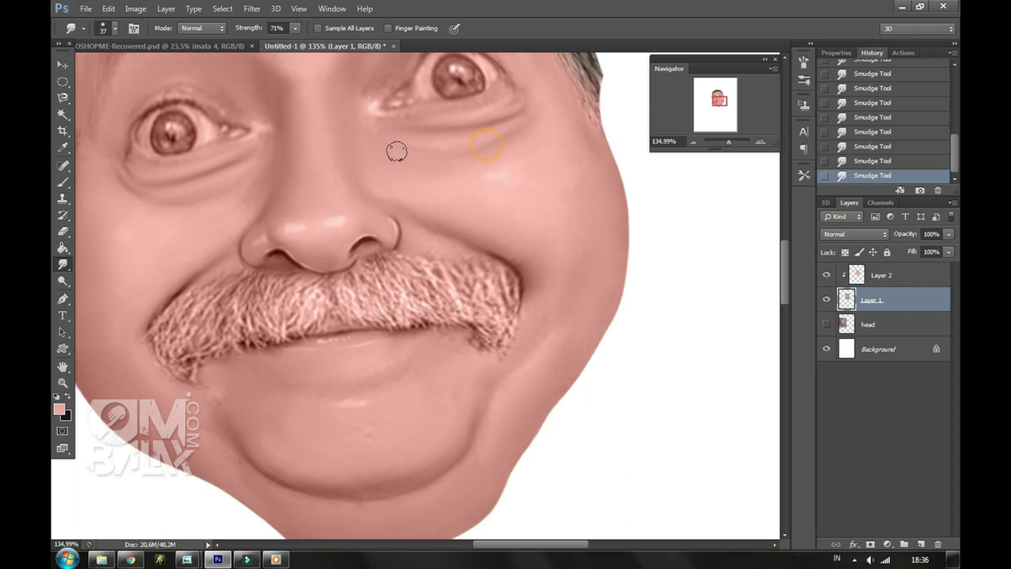
Switch to the Burn tool with the forehead and eyes in view.
drag(231, 185, 267, 227)
drag(293, 165, 352, 257)
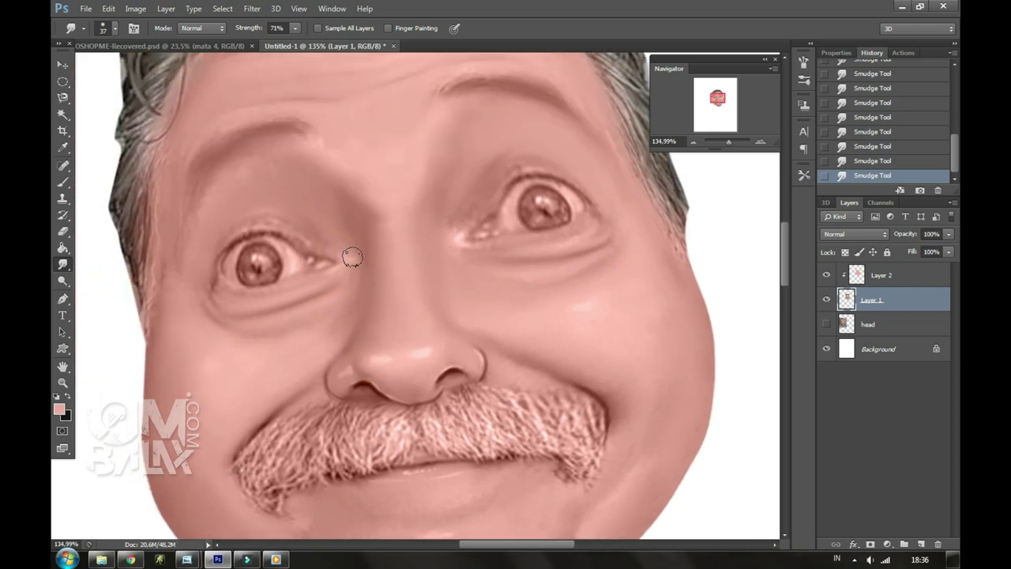
scroll(424, 293, down, 3)
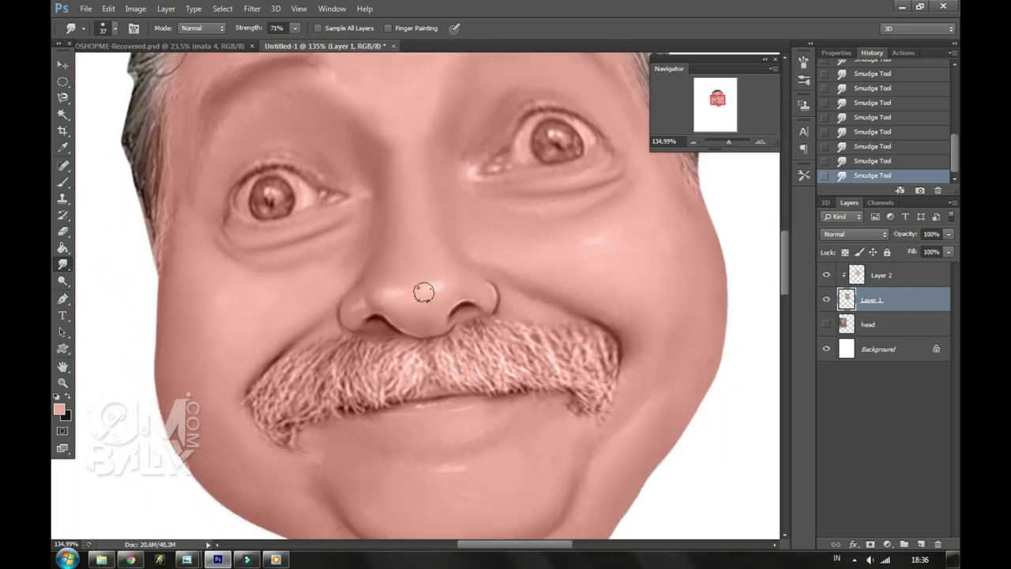
click(63, 281)
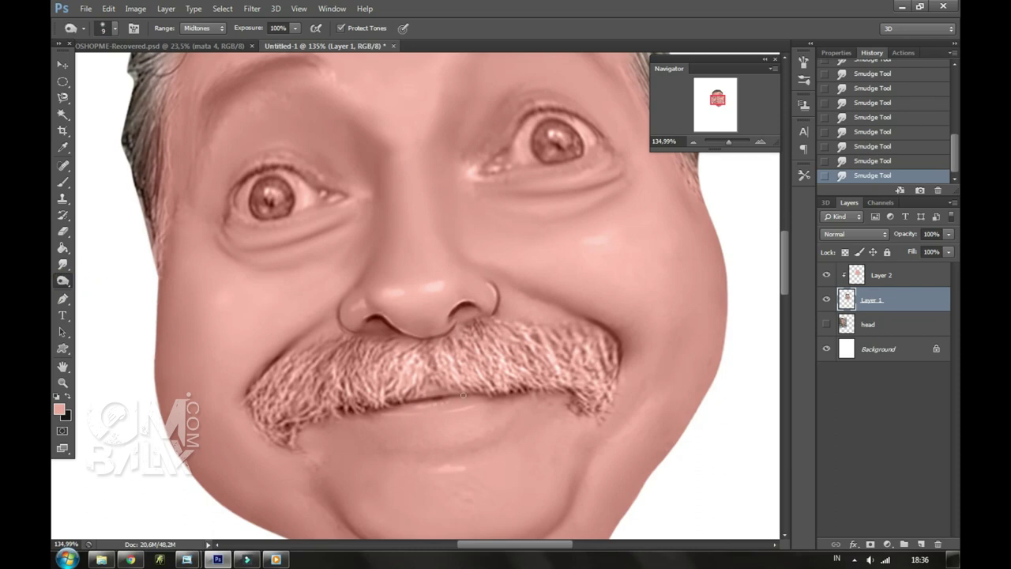
drag(371, 151, 406, 222)
drag(577, 149, 588, 197)
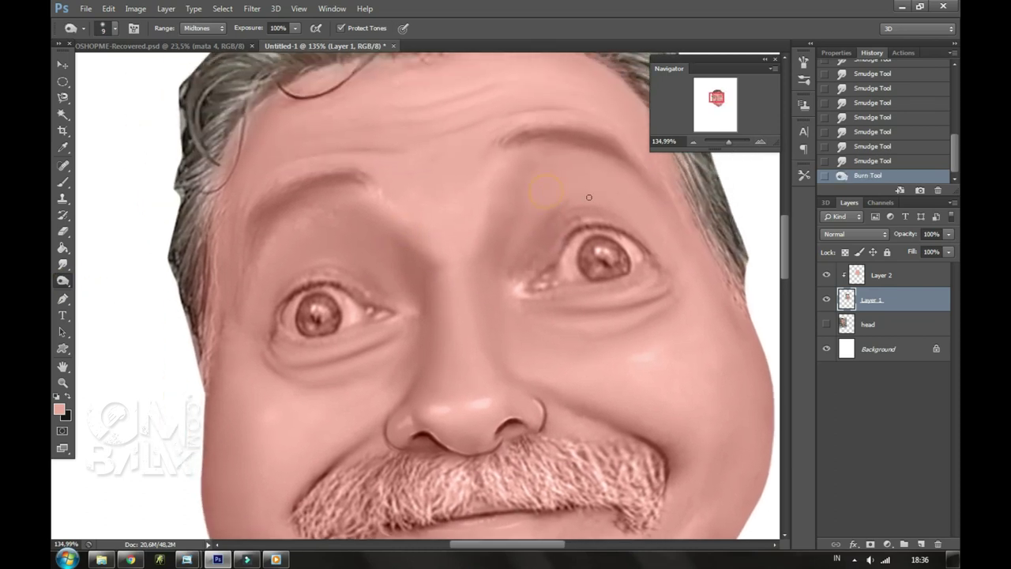
Add a new layer set to Color blend mode.
click(882, 275)
click(921, 544)
click(855, 234)
click(839, 549)
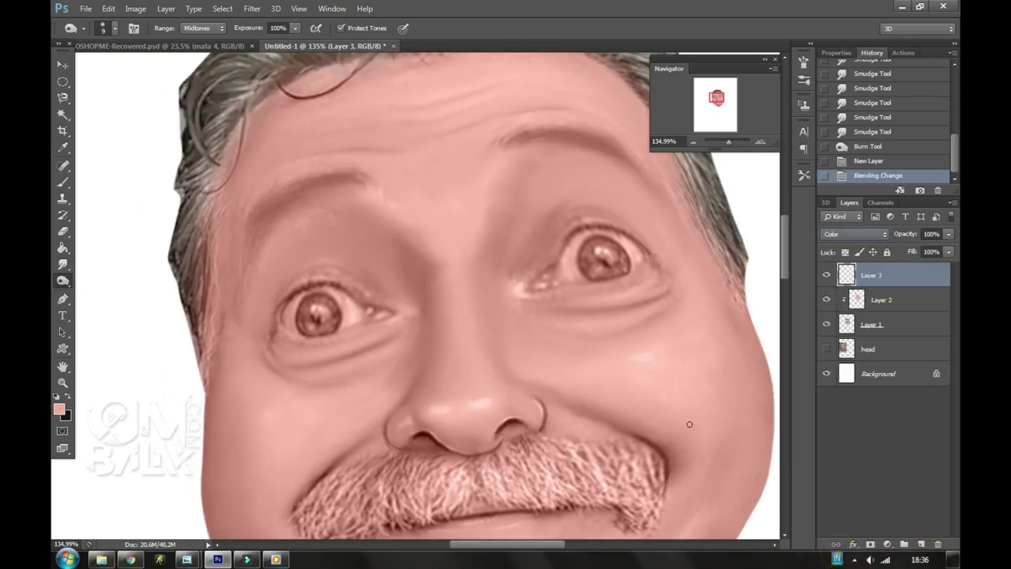
drag(608, 451, 588, 270)
Paint red along the upper lip with a soft round brush at size 17.
click(63, 182)
right_click(359, 200)
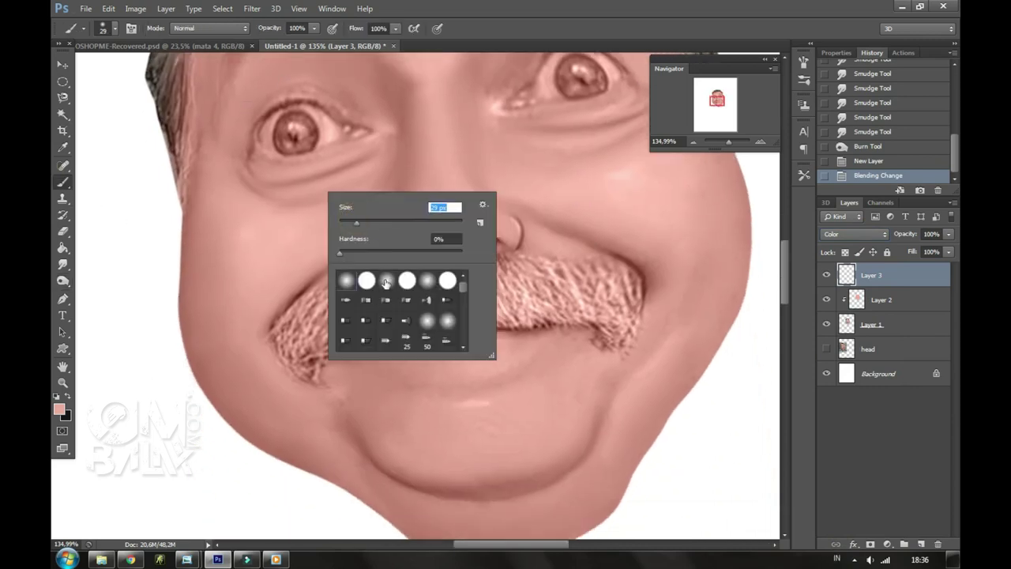
click(181, 46)
click(316, 45)
right_click(521, 300)
click(419, 339)
drag(404, 340, 506, 334)
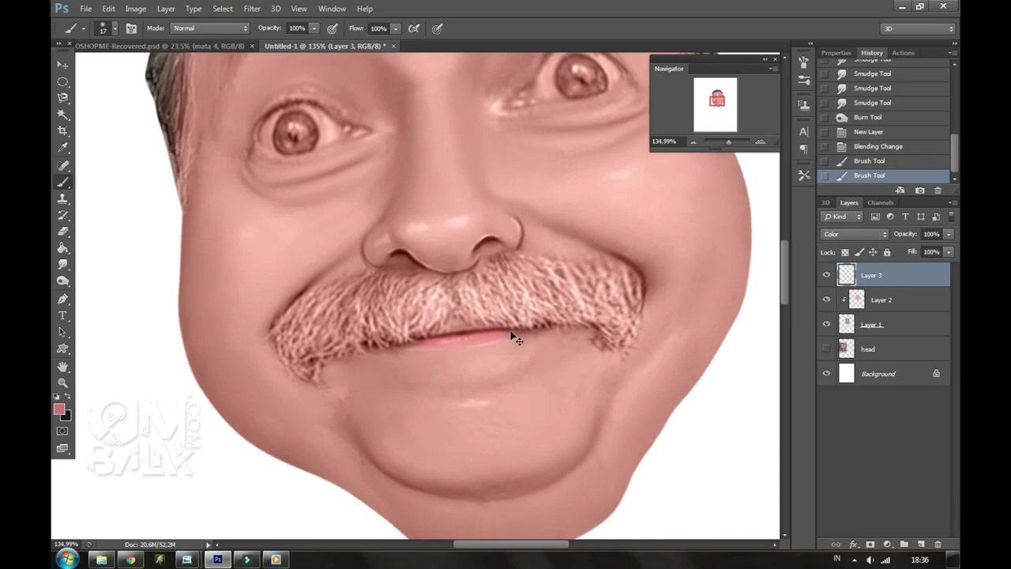
click(448, 337)
Bring the eyes back into view and check the whole image.
drag(457, 183, 456, 257)
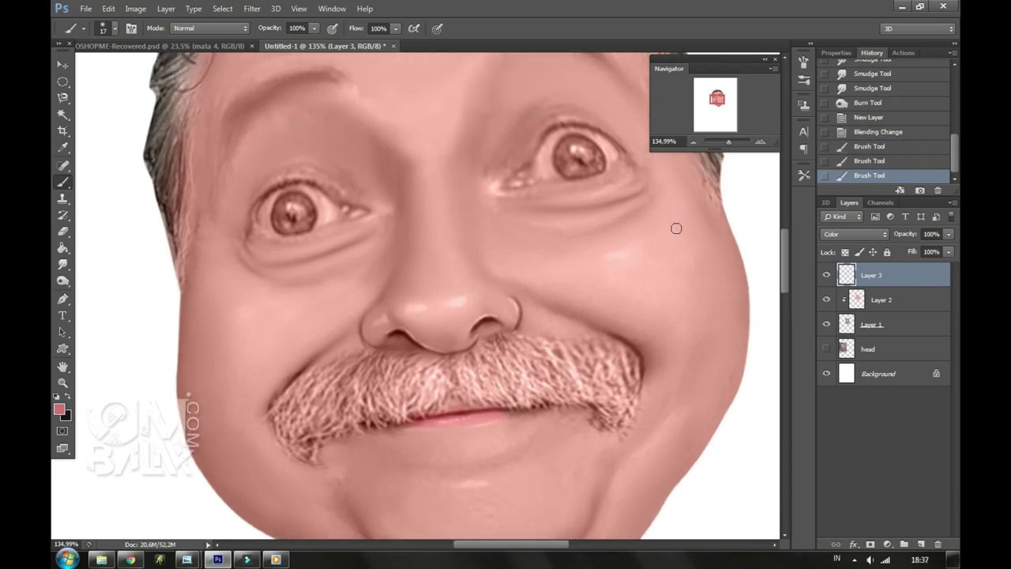
right_click(675, 229)
drag(662, 273, 680, 277)
click(896, 280)
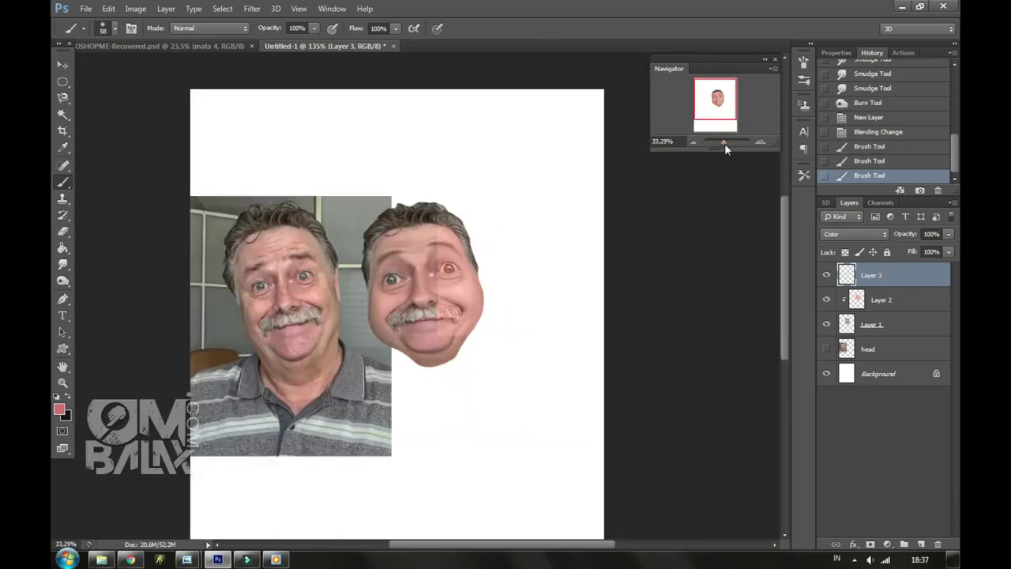
drag(729, 142, 725, 143)
Add Layer 4 and choose a soft brush tip.
click(921, 544)
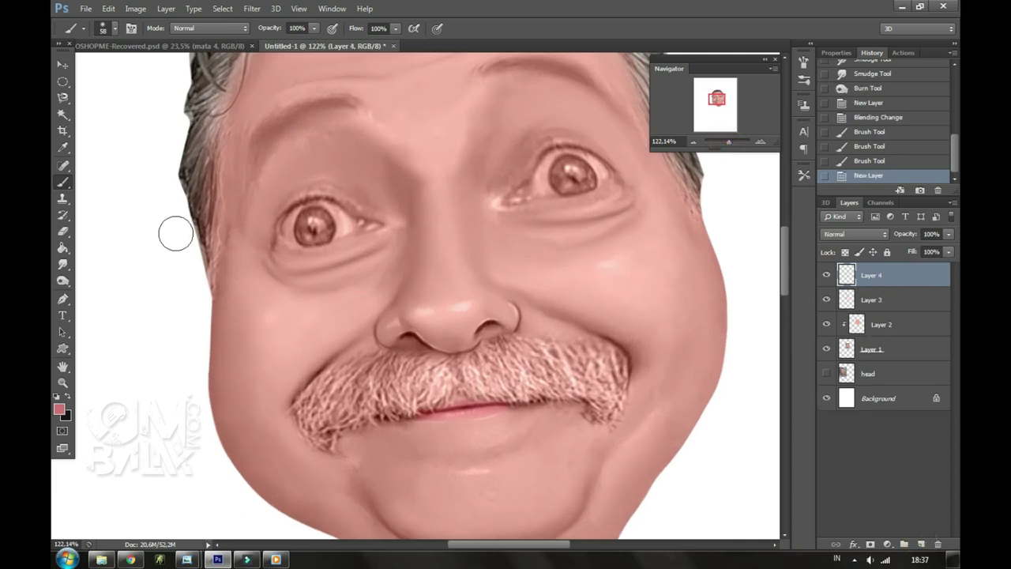
right_click(414, 215)
scroll(535, 299, down, 2)
scroll(534, 300, down, 3)
scroll(534, 300, up, 3)
click(496, 320)
key(Return)
Set the dark grey brush to 34 px after undoing a trial mark.
drag(392, 302, 372, 244)
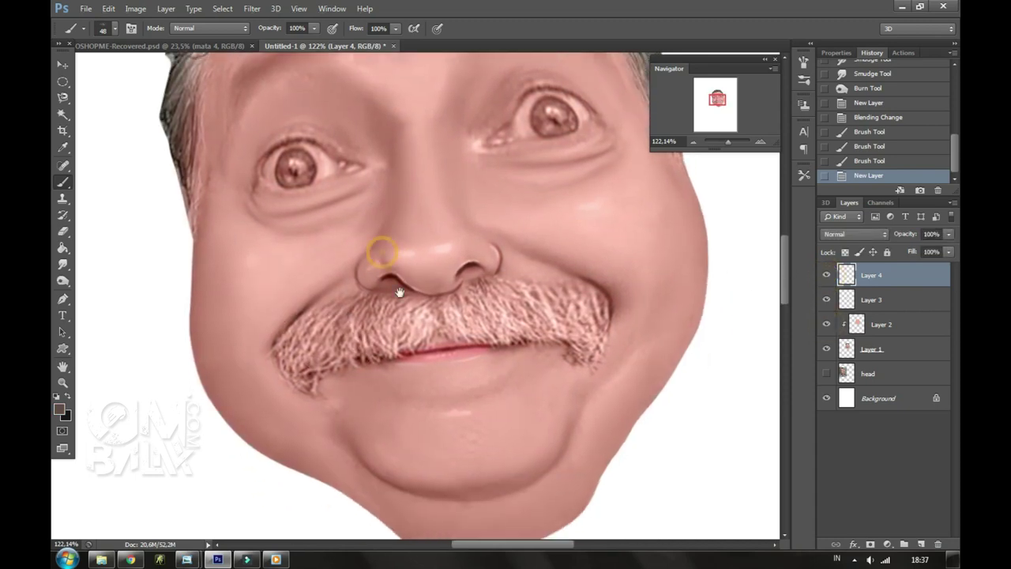
right_click(412, 306)
mouse_move(403, 307)
mouse_down()
mouse_move(404, 340)
mouse_move(409, 310)
mouse_move(367, 348)
mouse_up()
key(ctrl+z)
right_click(418, 317)
text(34)
key(Return)
Paint dark grey over the moustache's left half, centre, lower-left tip and right end.
drag(365, 300, 330, 360)
mouse_move(324, 304)
mouse_down()
mouse_move(293, 340)
mouse_move(293, 377)
mouse_up()
drag(324, 320, 308, 343)
mouse_move(413, 302)
mouse_down()
mouse_move(470, 282)
mouse_move(582, 286)
mouse_move(601, 356)
mouse_up()
mouse_move(588, 292)
mouse_down()
mouse_move(600, 380)
mouse_move(600, 299)
mouse_up()
mouse_move(301, 346)
mouse_down()
mouse_move(356, 311)
mouse_move(426, 295)
mouse_move(572, 296)
mouse_move(601, 325)
mouse_move(588, 379)
mouse_up()
Enlarge the grey moustache with Free Transform and position it over the mouth.
key(ctrl+t)
drag(271, 440, 234, 461)
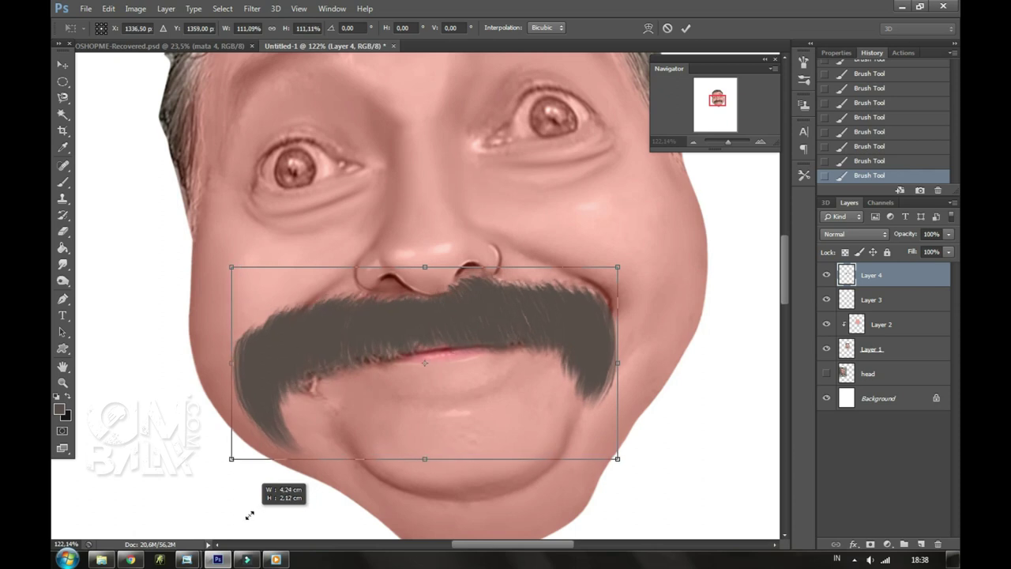
drag(614, 364, 639, 363)
drag(468, 416, 465, 410)
Warp the moustache's corners and bottom edge to curve it around the grin, then apply.
click(648, 28)
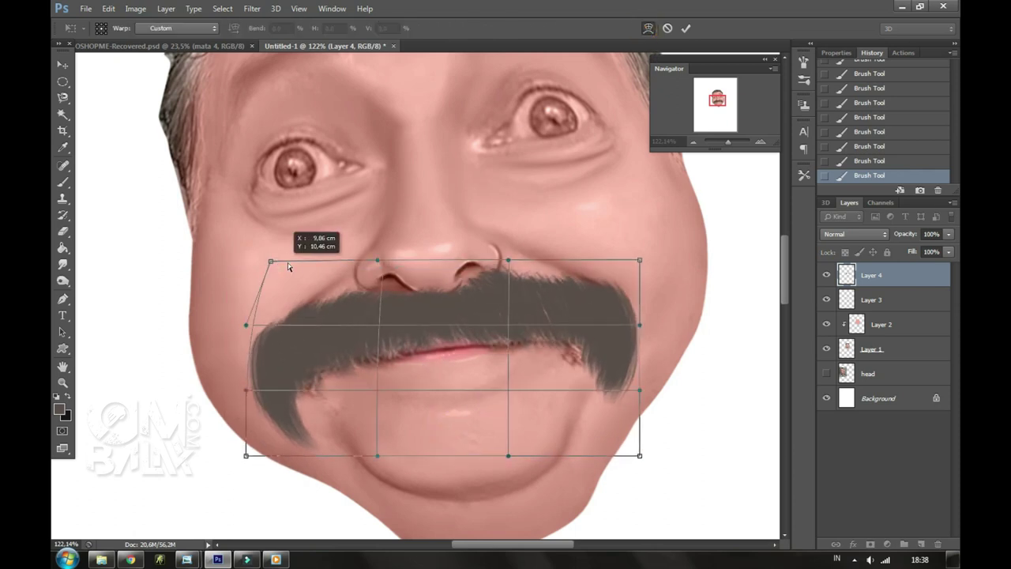
drag(246, 260, 321, 250)
drag(623, 262, 603, 320)
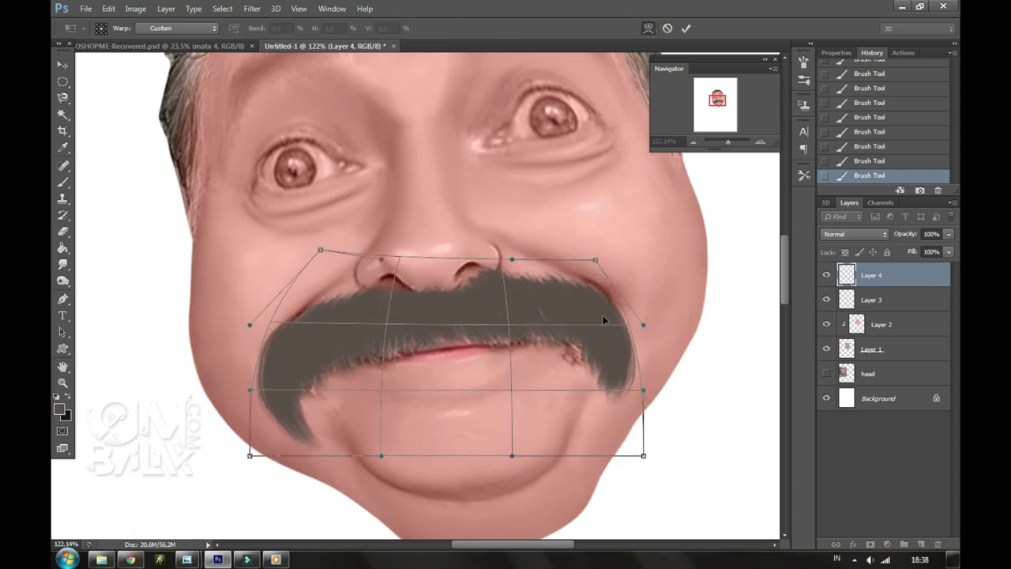
drag(445, 455, 464, 460)
drag(644, 455, 601, 496)
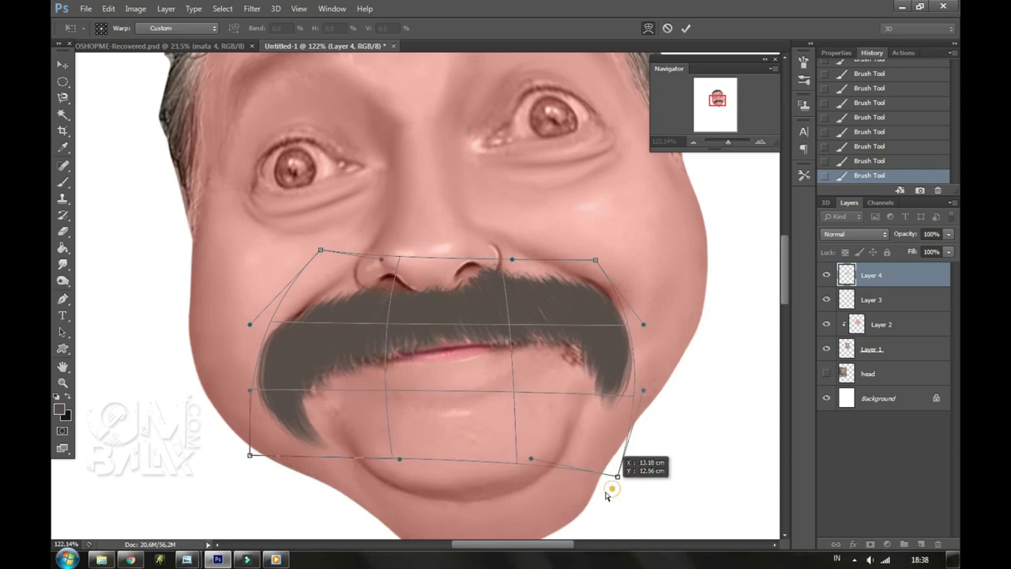
drag(398, 338, 383, 369)
key(Return)
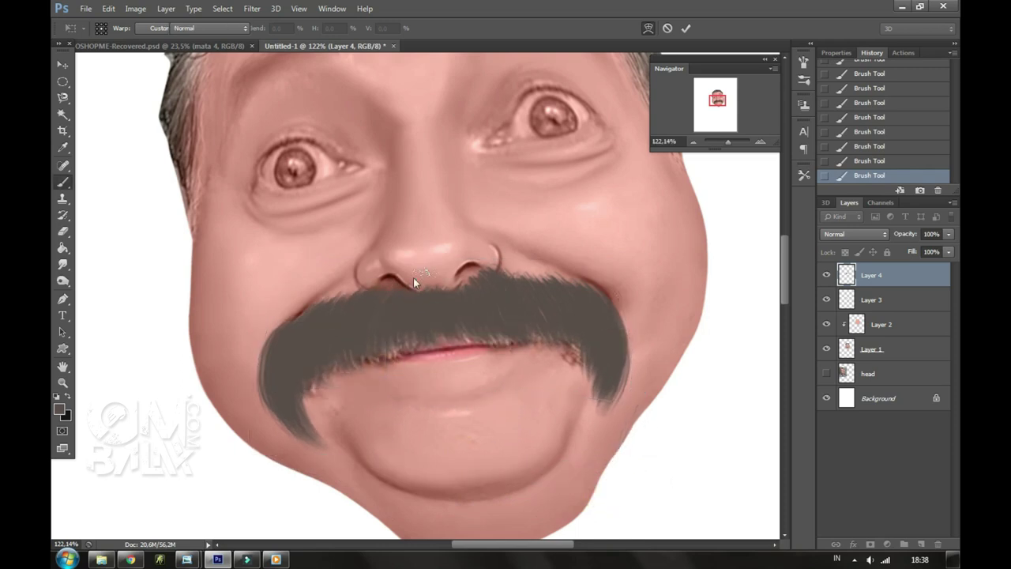
Erase the moustache's top edge beneath the nostrils.
key(e)
right_click(414, 277)
key(Escape)
drag(474, 264, 500, 271)
drag(298, 253, 273, 198)
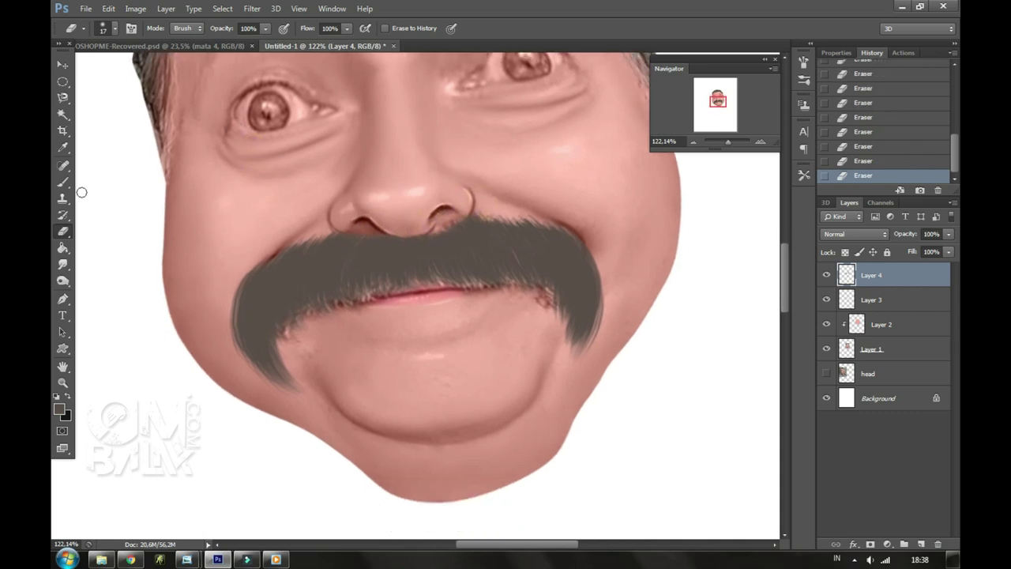
Set the Brush to the 200 textured hair tip at size 40.
key(b)
right_click(289, 271)
click(302, 294)
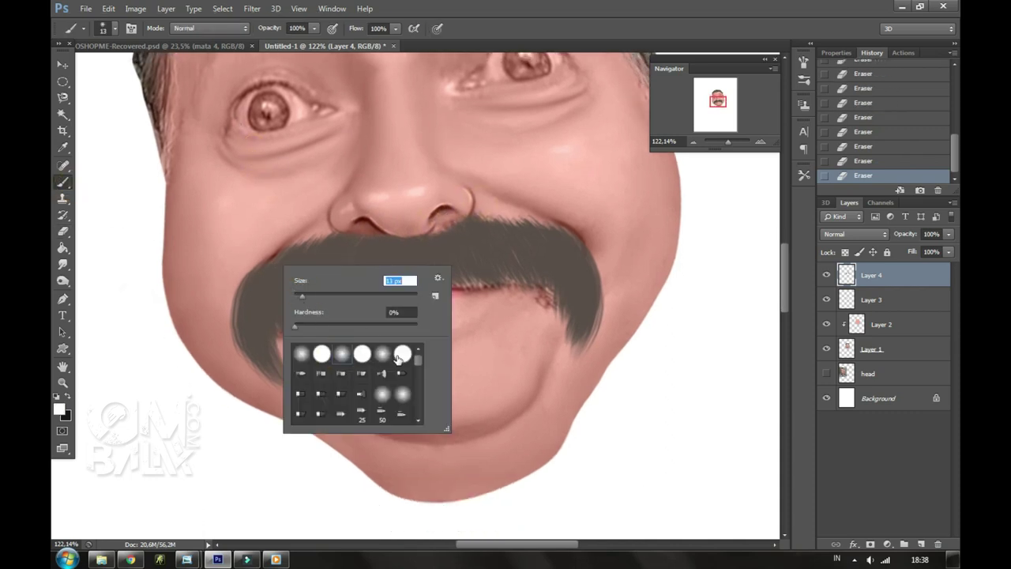
scroll(399, 357, down, 5)
click(362, 372)
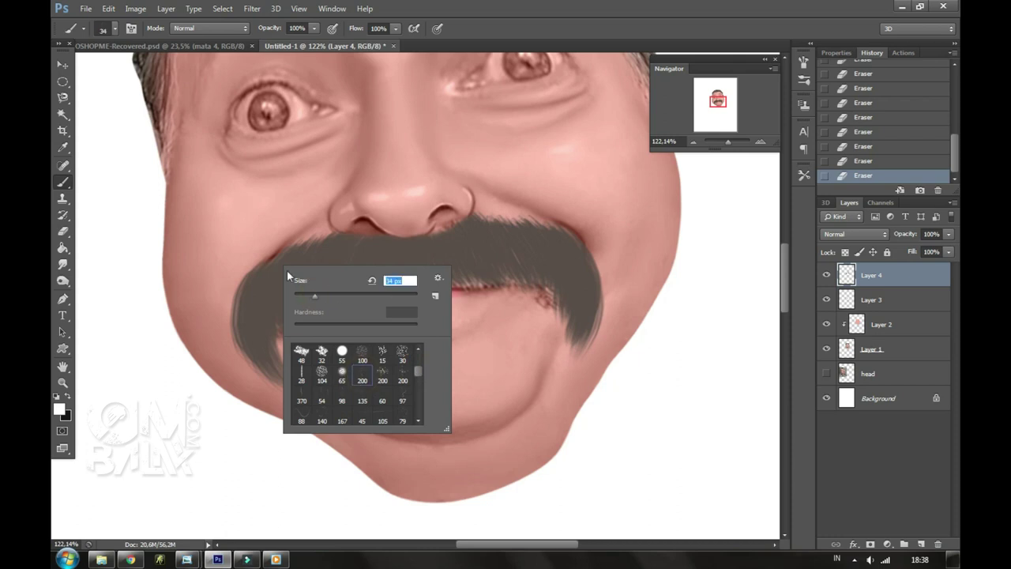
key(Return)
right_click(363, 255)
click(388, 282)
key(Return)
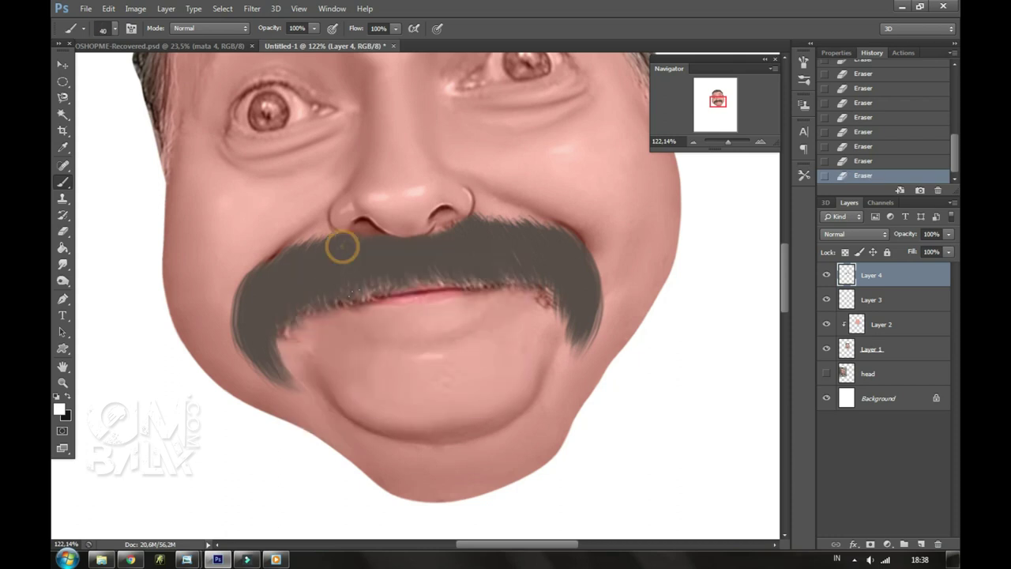
Paint grey-white hair strands across the moustache from the left half to the right tip.
drag(388, 237, 352, 292)
drag(350, 237, 312, 302)
drag(312, 242, 253, 332)
drag(277, 252, 237, 371)
mouse_move(269, 272)
mouse_down()
mouse_move(261, 371)
mouse_move(271, 327)
mouse_move(273, 369)
mouse_up()
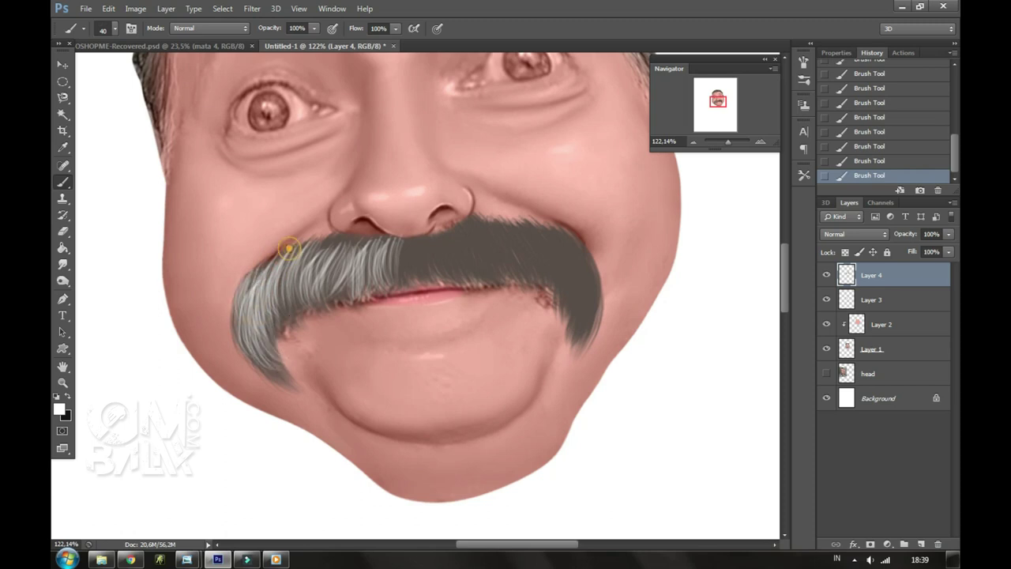
drag(305, 241, 265, 316)
drag(348, 228, 316, 294)
drag(403, 233, 371, 292)
drag(454, 222, 415, 281)
mouse_move(502, 215)
mouse_down()
mouse_move(466, 285)
mouse_move(565, 289)
mouse_up()
drag(545, 226, 581, 310)
drag(566, 244, 602, 316)
Draw thin light hairs across the moustache with a 5 px, then 3 px round brush.
right_click(385, 234)
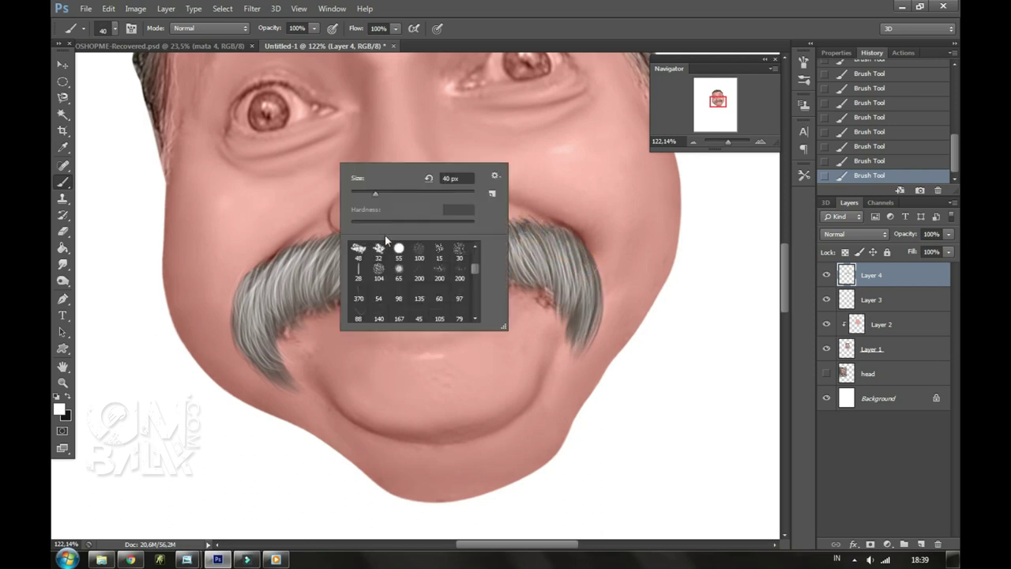
scroll(476, 270, up, 3)
click(399, 248)
click(355, 193)
click(308, 252)
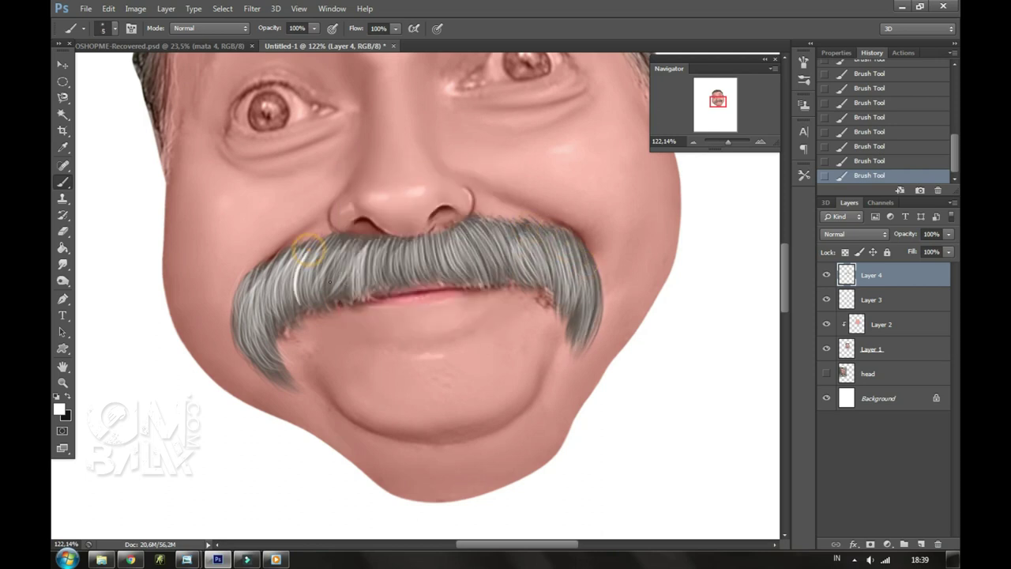
mouse_move(394, 248)
mouse_down()
mouse_move(316, 276)
mouse_move(280, 342)
mouse_up()
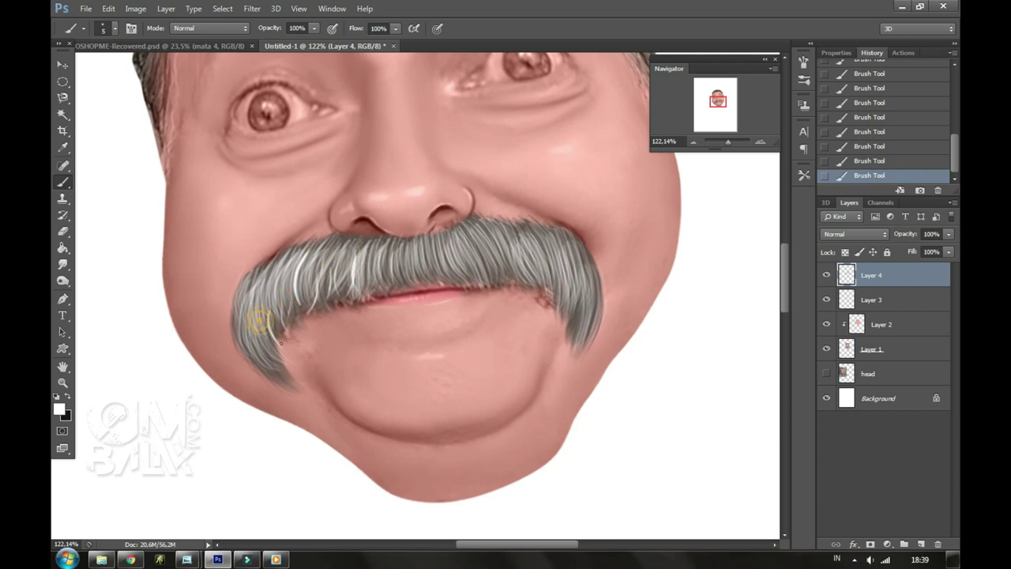
right_click(383, 260)
drag(413, 260, 406, 260)
click(323, 246)
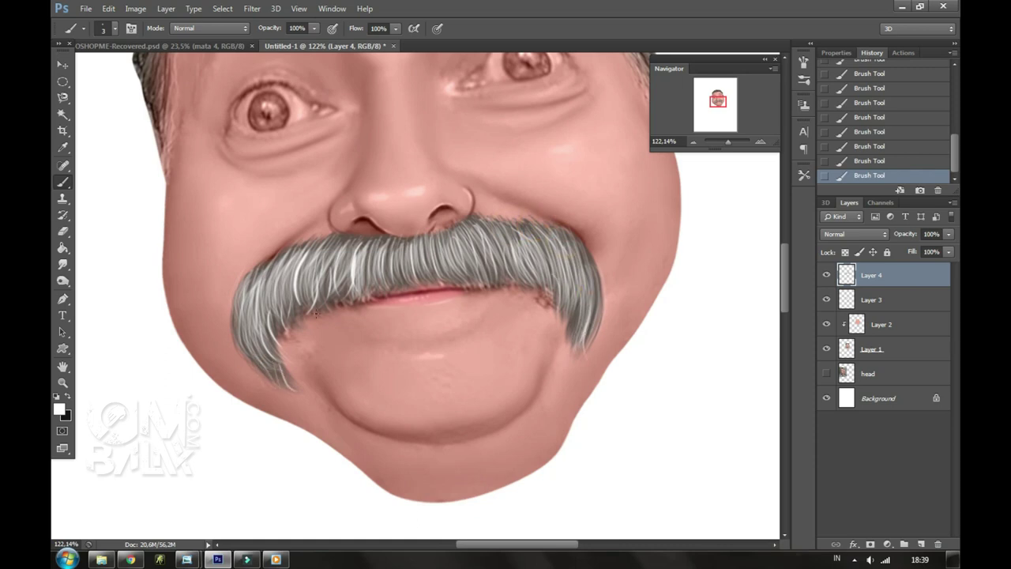
drag(414, 261, 330, 283)
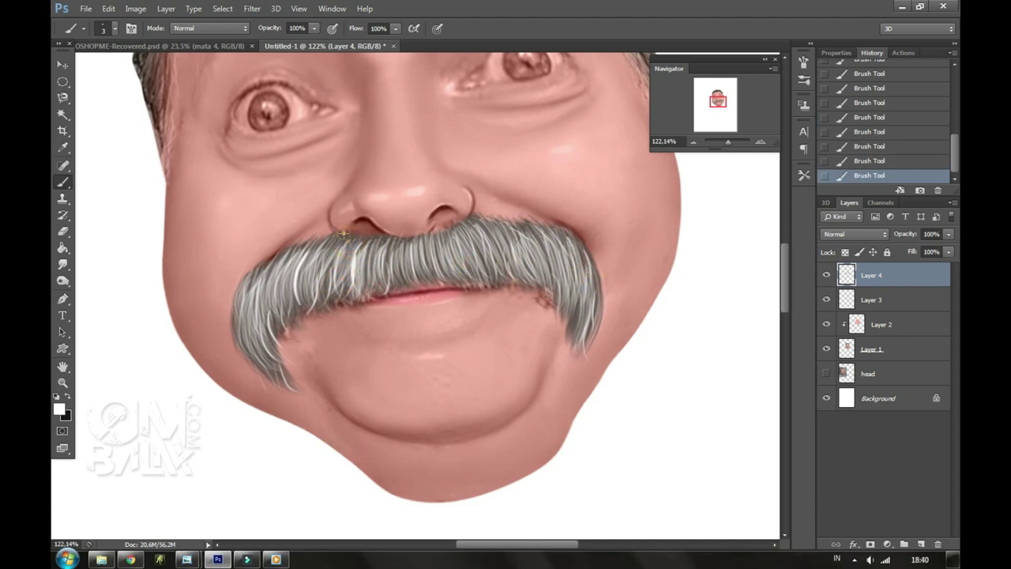
Toggle a layer to compare, then smudge Layer 1's skin along the moustache's lower edge.
click(825, 277)
click(825, 277)
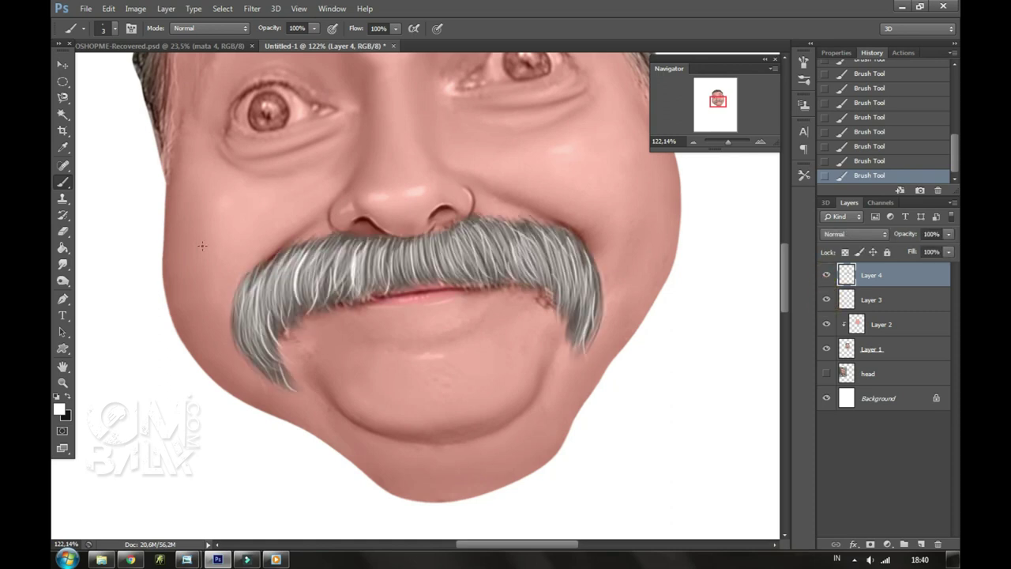
click(63, 231)
right_click(429, 203)
key(Escape)
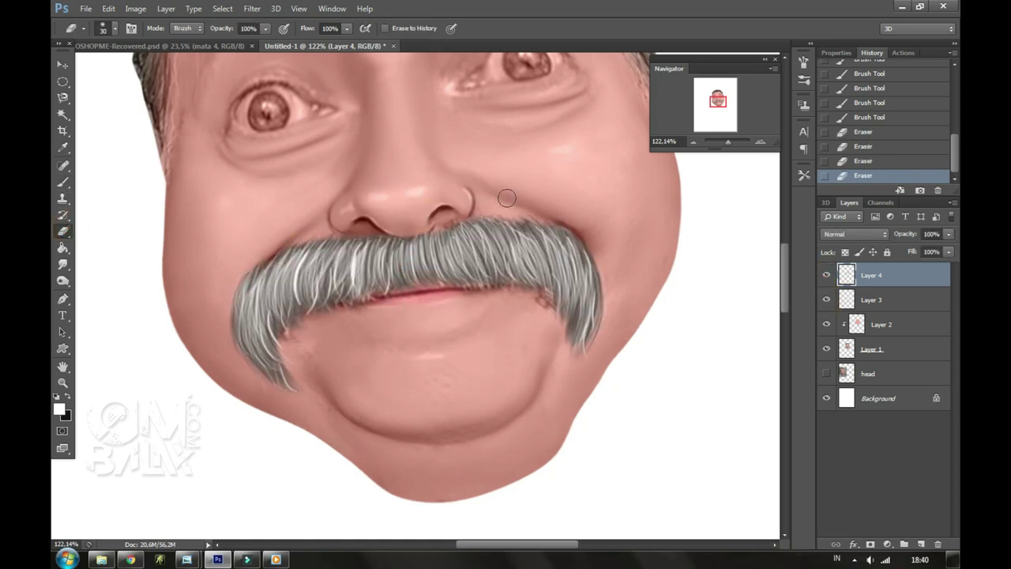
click(899, 349)
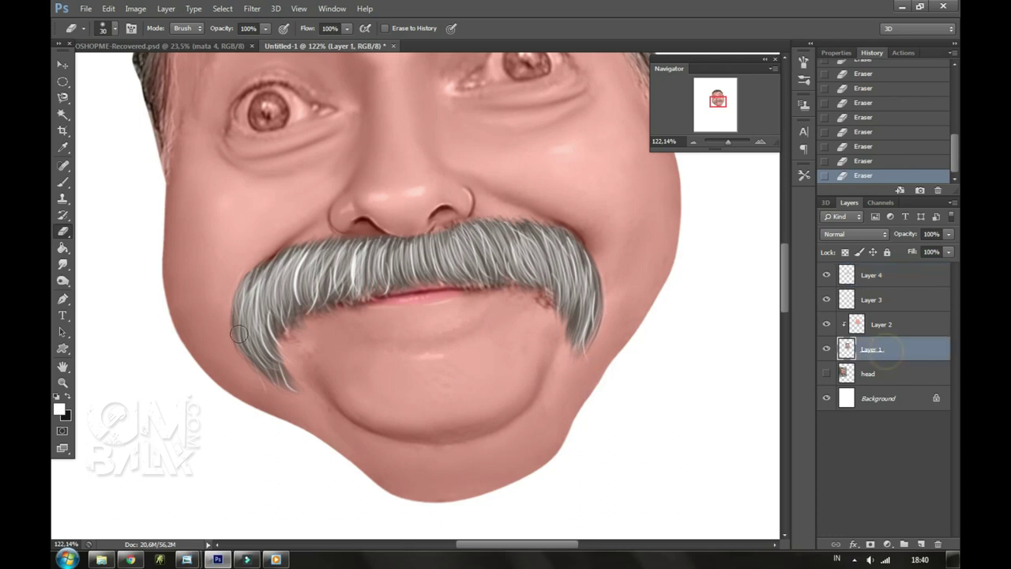
right_click(342, 251)
click(63, 267)
right_click(263, 227)
key(Escape)
drag(277, 324, 294, 338)
mouse_move(340, 304)
mouse_down()
mouse_move(383, 288)
mouse_move(355, 311)
mouse_move(309, 312)
mouse_up()
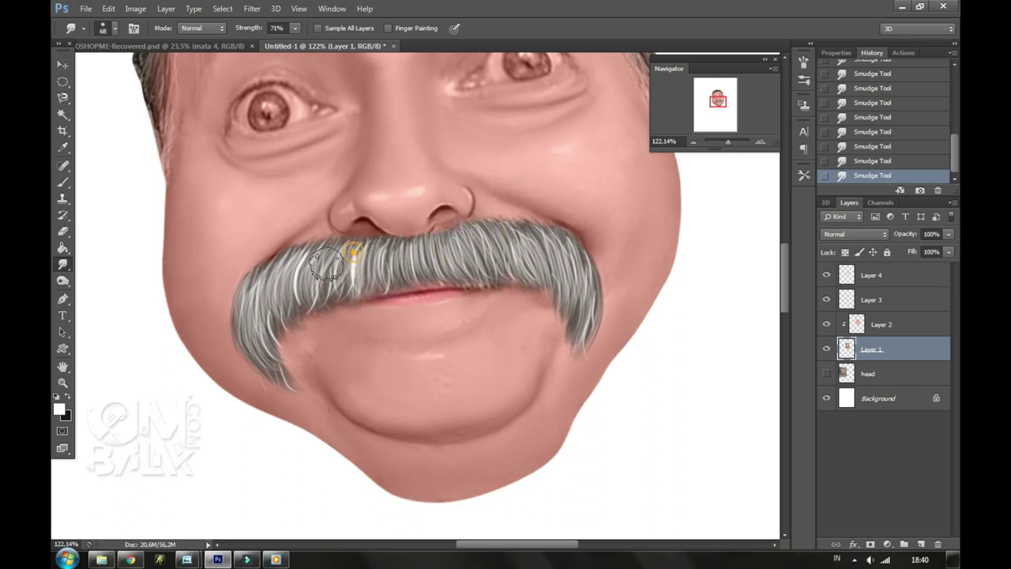
Lighten the nostril area with an 8 px Dodge brush.
drag(727, 147, 733, 142)
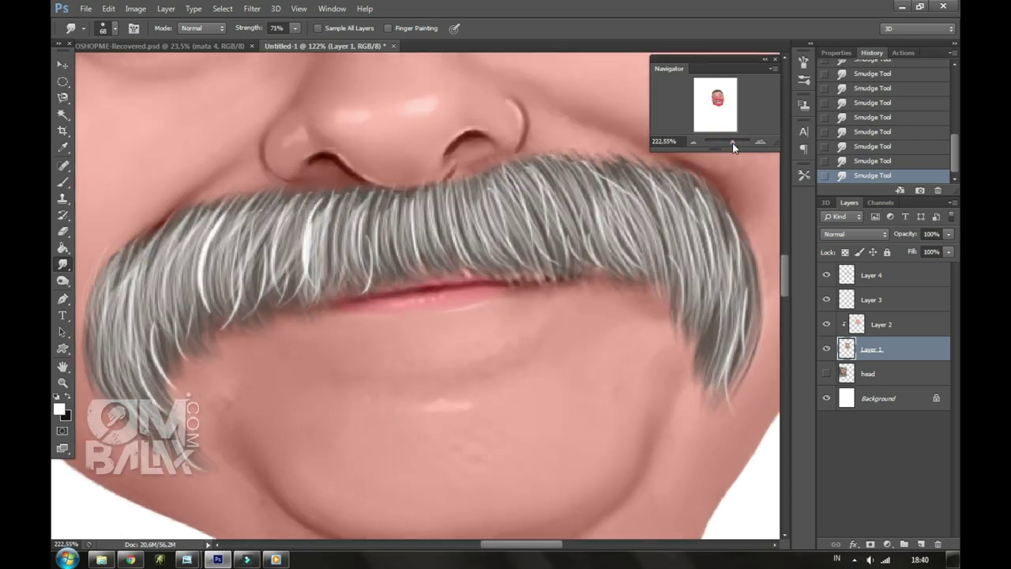
right_click(287, 156)
click(64, 281)
right_click(287, 157)
drag(319, 185, 317, 185)
key(Return)
drag(269, 170, 274, 145)
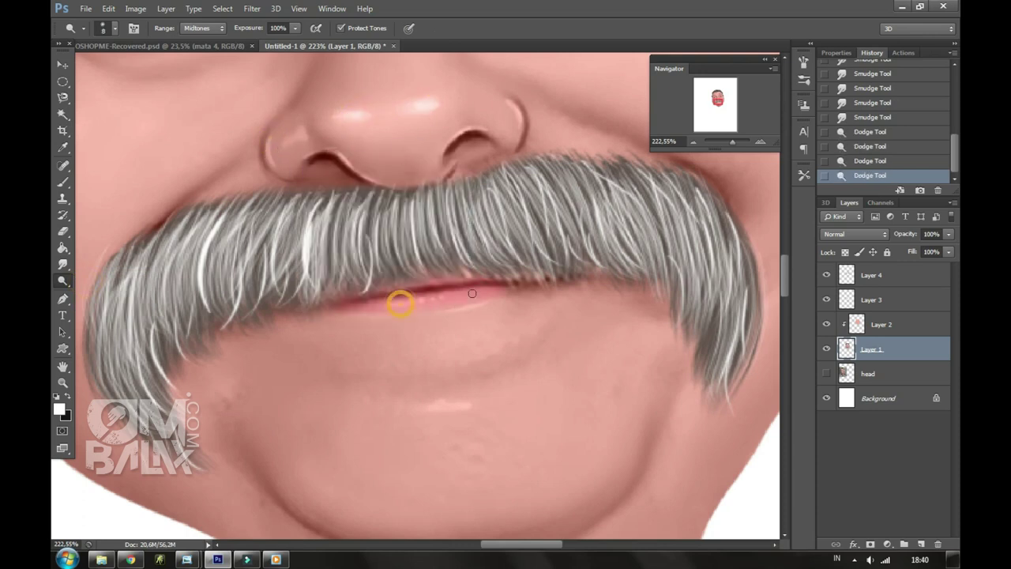
Smudge the lip-area skin with a size 15 Smudge brush to blend it.
drag(721, 148, 732, 144)
drag(427, 180, 447, 346)
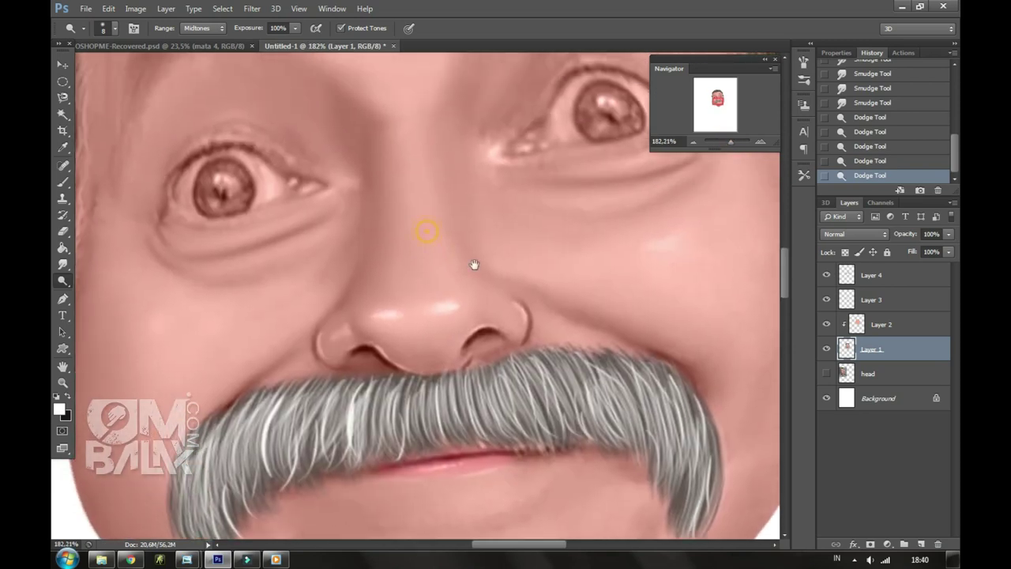
click(64, 265)
right_click(552, 281)
key(Return)
drag(513, 306, 518, 316)
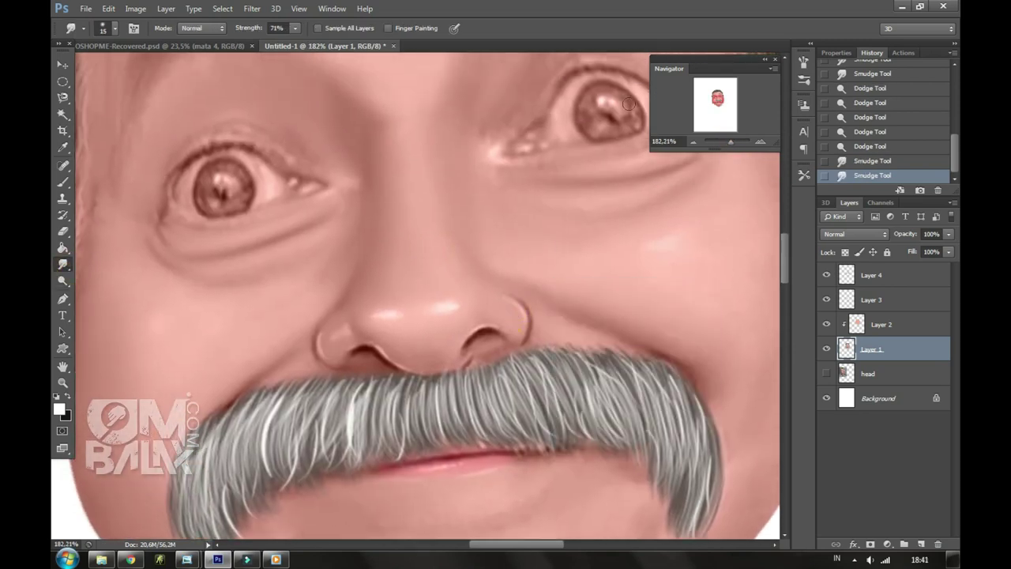
drag(731, 142, 728, 142)
scroll(442, 151, up, 3)
drag(317, 195, 367, 180)
Add a new empty layer and name it 'hair'.
click(63, 182)
click(429, 113)
click(921, 544)
text(hair)
key(Return)
Paint a dark curl on the forehead and switch to the 200 textured hair brush at size 74.
right_click(417, 117)
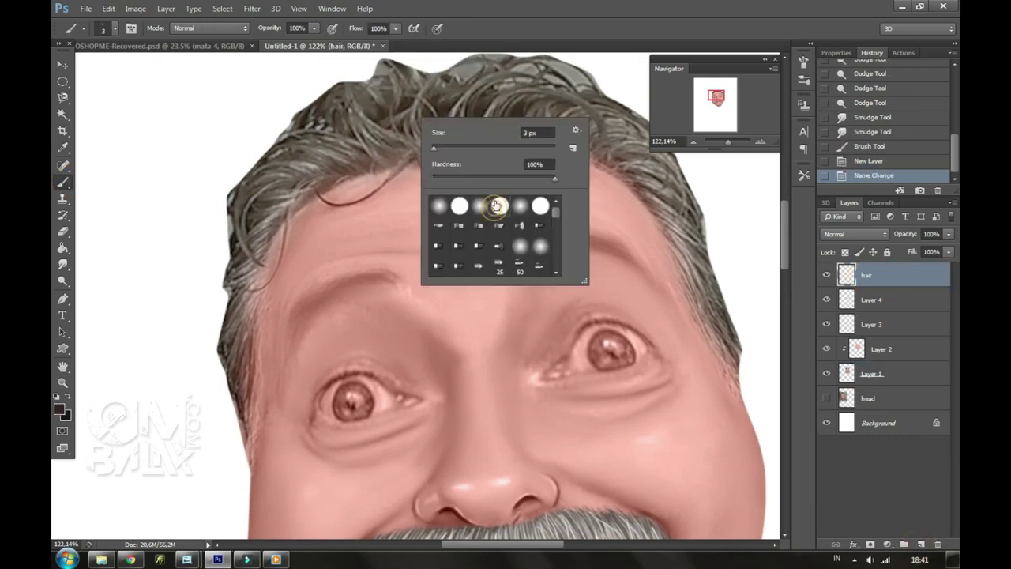
drag(407, 153, 316, 194)
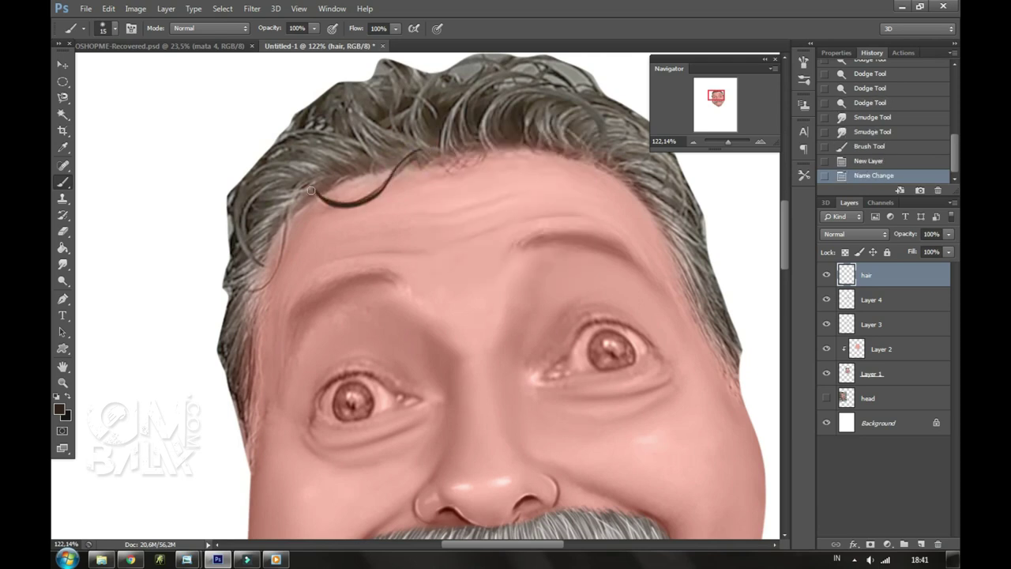
right_click(492, 90)
drag(628, 183, 629, 200)
click(592, 200)
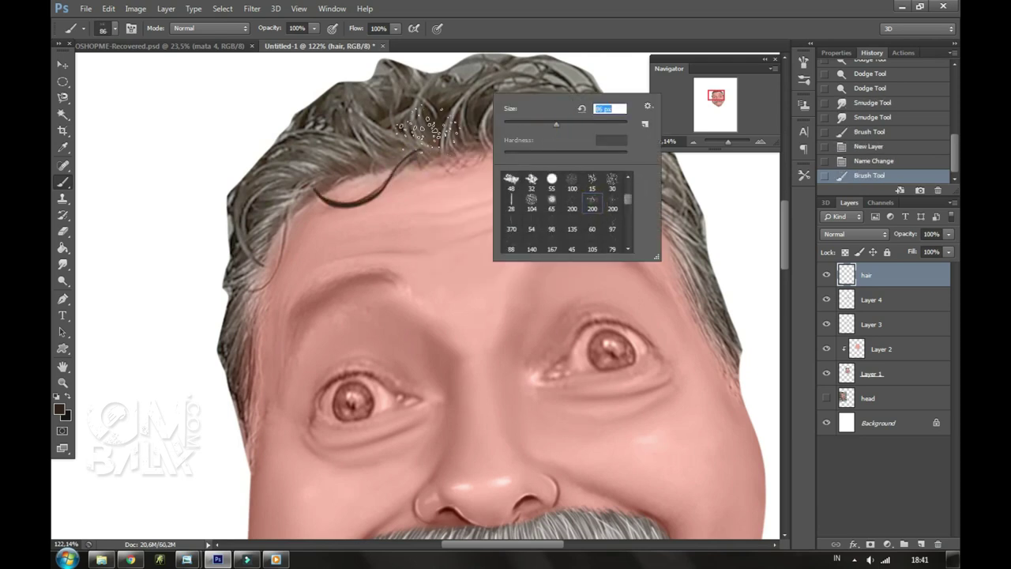
key(Return)
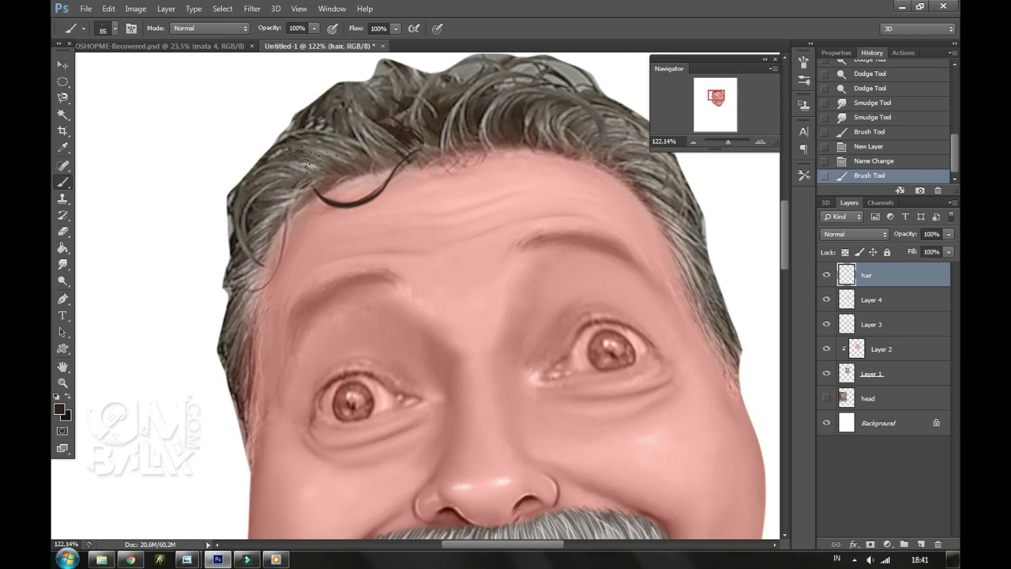
right_click(398, 104)
drag(431, 135, 419, 135)
click(721, 92)
Paint dark brown hair strokes over the top-left hair.
right_click(408, 215)
key(Return)
right_click(388, 195)
drag(457, 222, 417, 229)
key(Return)
mouse_move(348, 202)
mouse_down()
mouse_move(395, 218)
mouse_move(272, 249)
mouse_up()
right_click(354, 195)
key(Return)
mouse_move(364, 265)
mouse_down()
mouse_move(238, 335)
mouse_move(230, 376)
mouse_move(252, 363)
mouse_up()
mouse_move(316, 201)
mouse_down()
mouse_move(310, 250)
mouse_move(264, 294)
mouse_move(229, 395)
mouse_up()
Cover the grey curls across the top of the head with dark brown hair.
scroll(308, 251, down, 3)
drag(265, 237, 246, 289)
drag(273, 201, 229, 301)
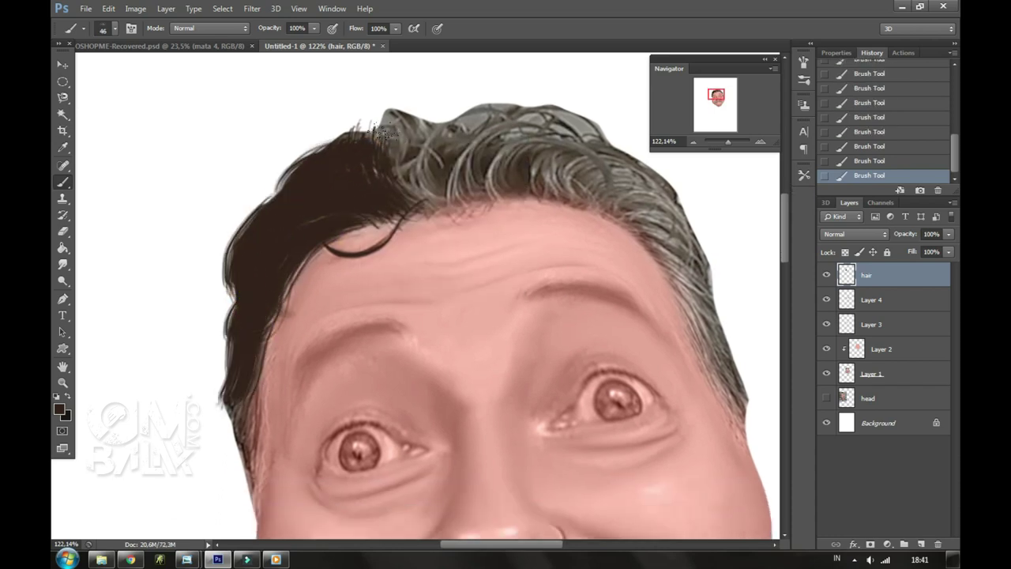
drag(419, 202, 379, 102)
drag(443, 213, 395, 101)
mouse_move(474, 210)
mouse_down()
mouse_move(494, 121)
mouse_move(616, 158)
mouse_up()
drag(490, 103, 587, 140)
mouse_move(521, 99)
mouse_down()
mouse_move(395, 133)
mouse_move(442, 107)
mouse_up()
drag(380, 118, 316, 146)
drag(480, 231, 402, 140)
Extend the dark brown hair down the left edge and over the right side.
right_click(478, 141)
key(Return)
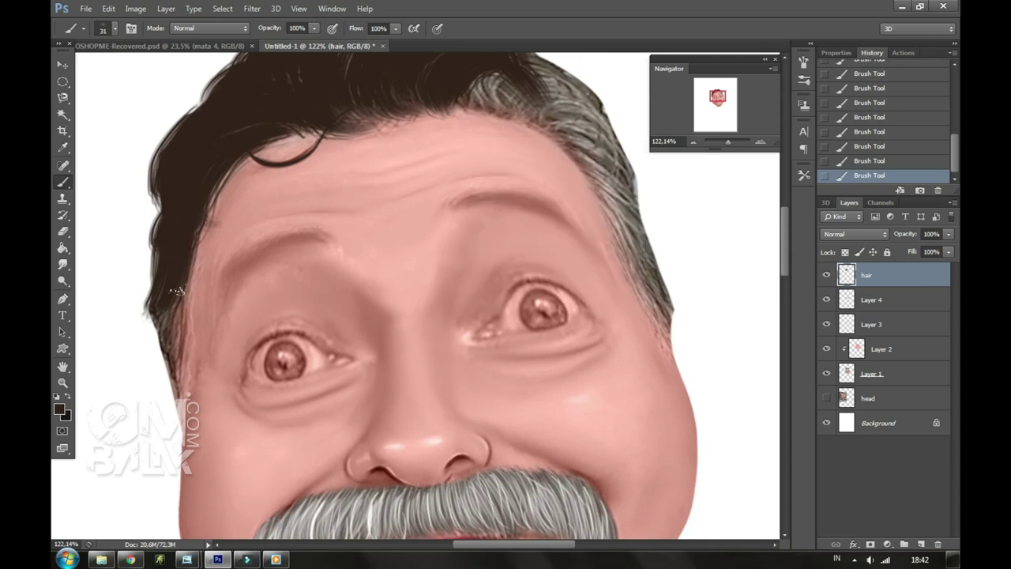
drag(186, 237, 167, 340)
mouse_move(163, 276)
mouse_down()
mouse_move(154, 355)
mouse_move(174, 297)
mouse_move(176, 362)
mouse_move(169, 294)
mouse_up()
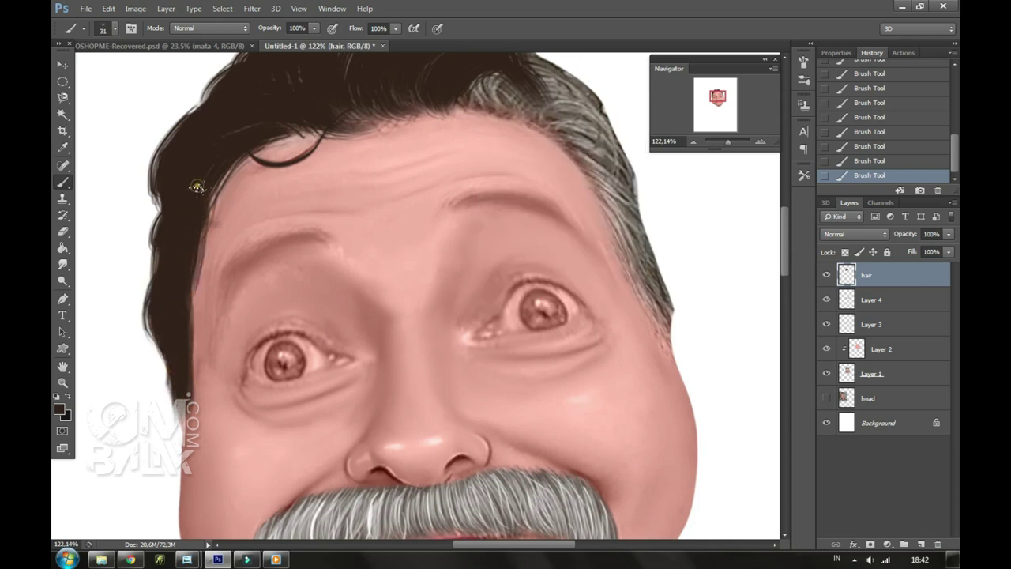
mouse_move(497, 68)
mouse_down()
mouse_move(564, 90)
mouse_move(544, 192)
mouse_up()
mouse_move(372, 209)
mouse_down()
mouse_move(311, 219)
mouse_move(490, 192)
mouse_move(600, 300)
mouse_up()
drag(474, 140, 526, 170)
drag(553, 206, 624, 336)
mouse_move(553, 182)
mouse_down()
mouse_move(608, 261)
mouse_move(569, 276)
mouse_move(617, 368)
mouse_move(601, 285)
mouse_move(644, 458)
mouse_up()
Erase stray hair along the left edge and repaint strands there.
scroll(553, 253, down, 5)
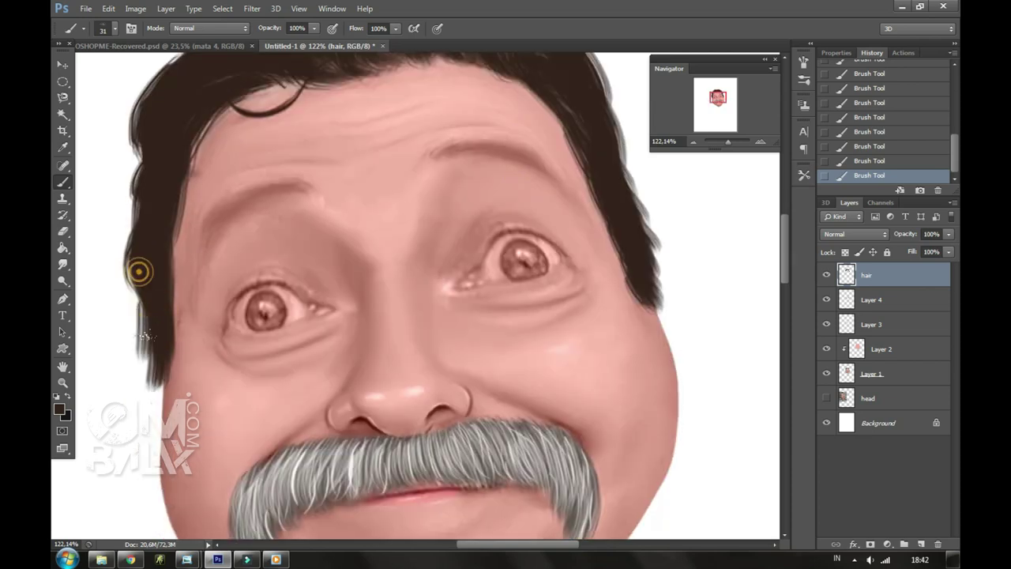
key(e)
drag(150, 372, 111, 275)
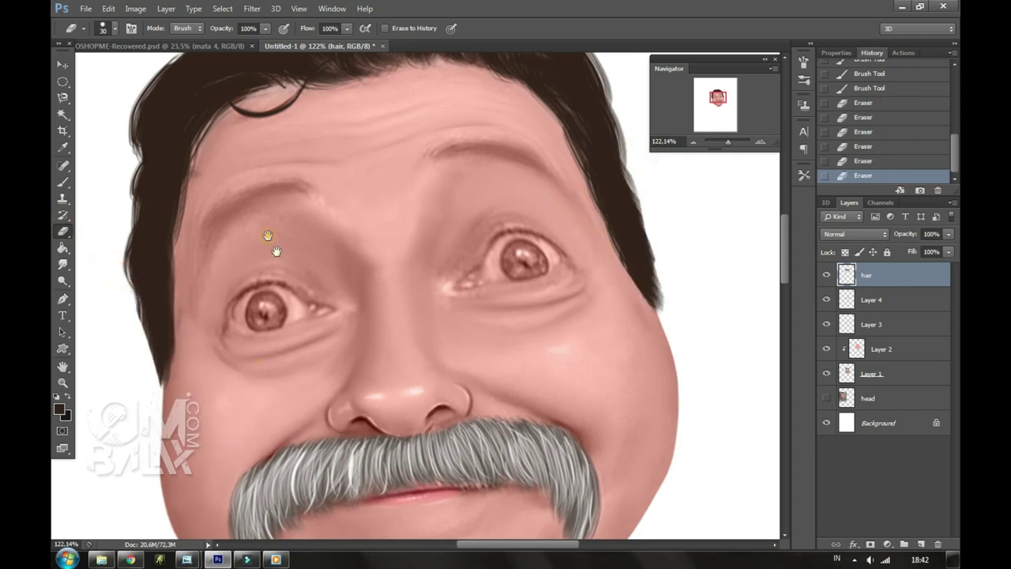
drag(275, 251, 318, 326)
key(b)
right_click(237, 170)
key(Return)
mouse_move(192, 164)
mouse_down()
mouse_move(182, 276)
mouse_move(206, 431)
mouse_up()
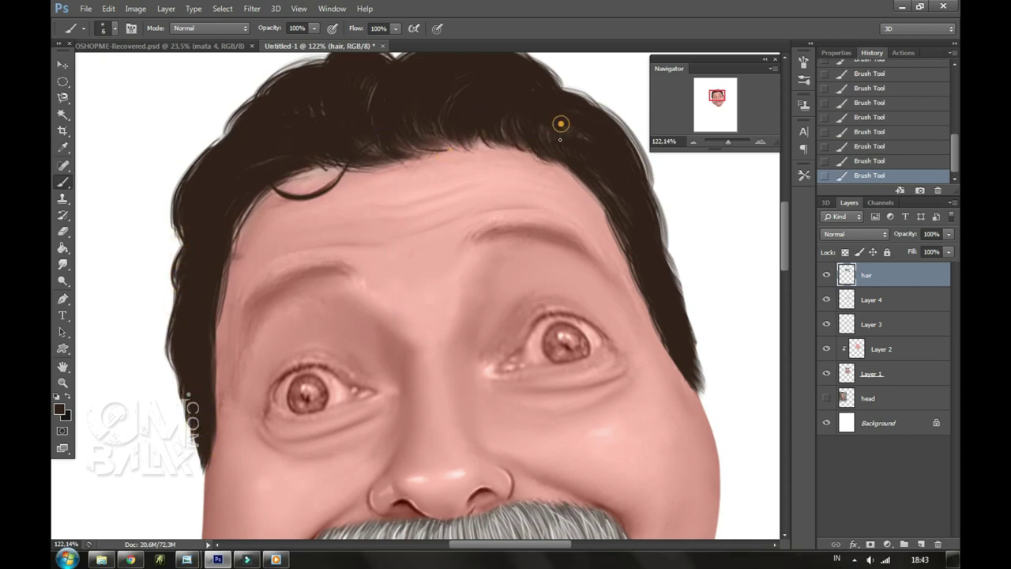
Paint curly strands along the top-left hair outline, then add an empty layer above.
scroll(513, 158, up, 3)
drag(469, 143, 340, 144)
drag(336, 174, 272, 180)
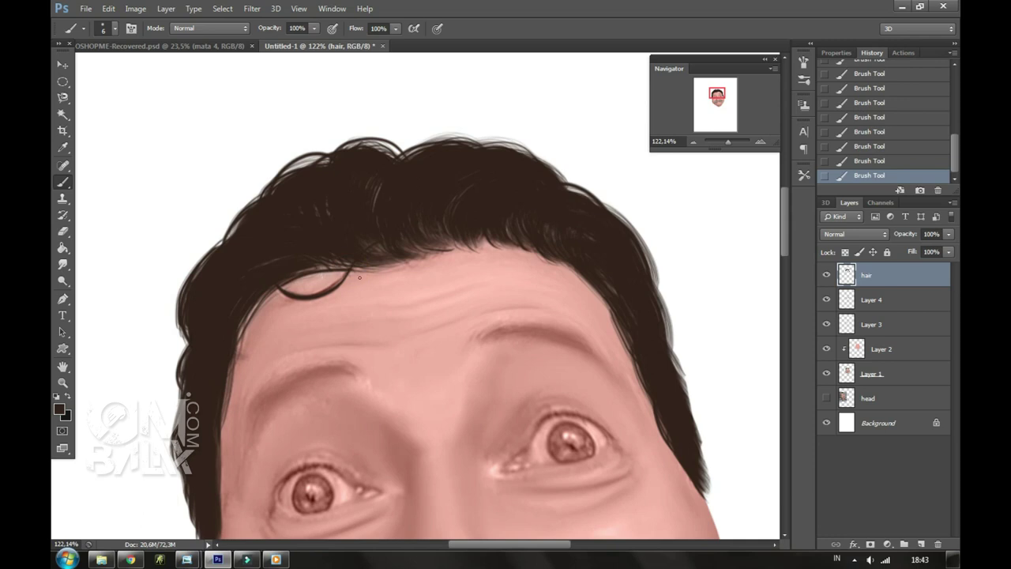
scroll(407, 237, down, 3)
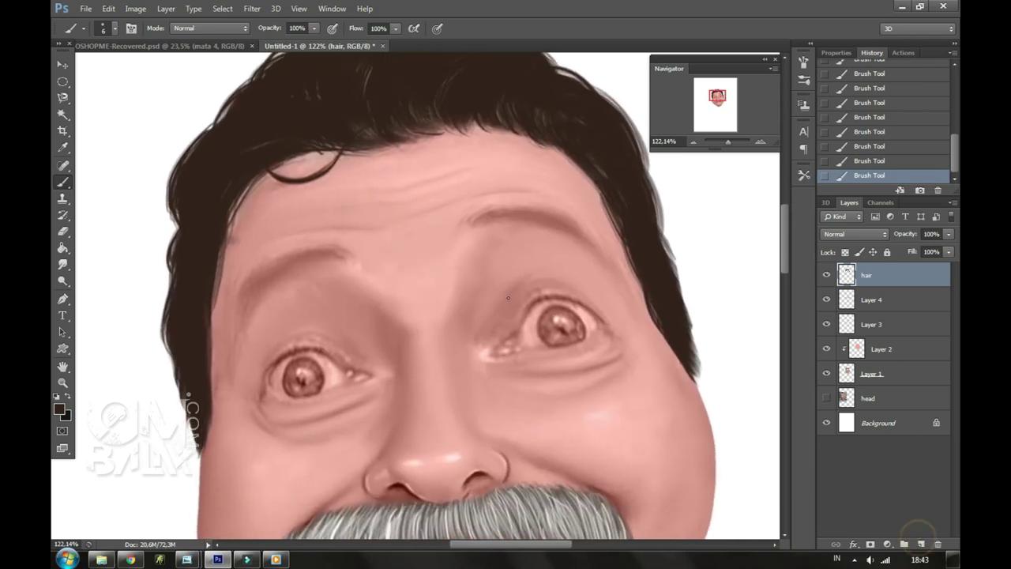
click(919, 545)
scroll(361, 253, up, 2)
Choose the 200 textured hair brush and shrink it to 30 px.
right_click(388, 197)
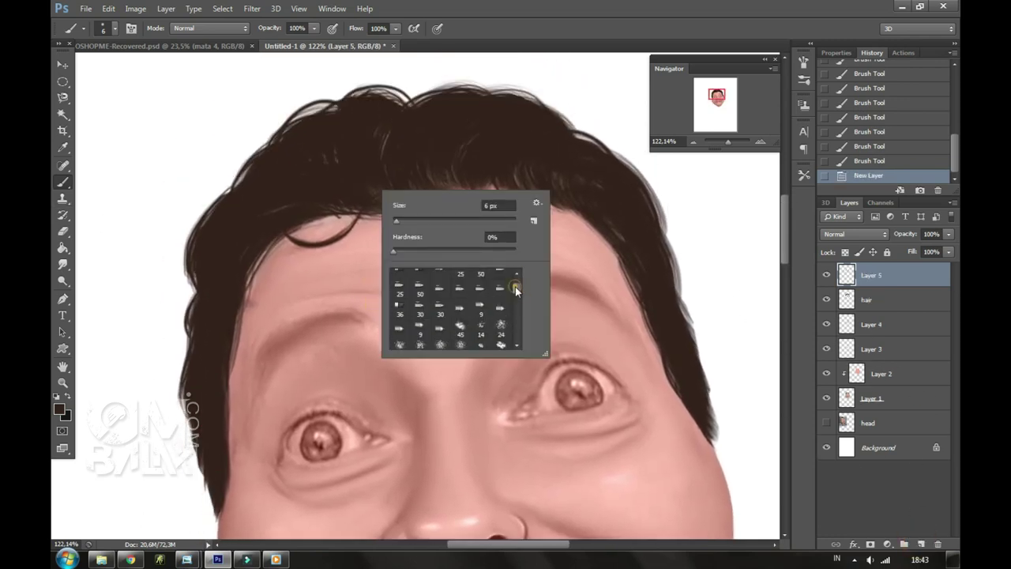
click(461, 278)
click(515, 275)
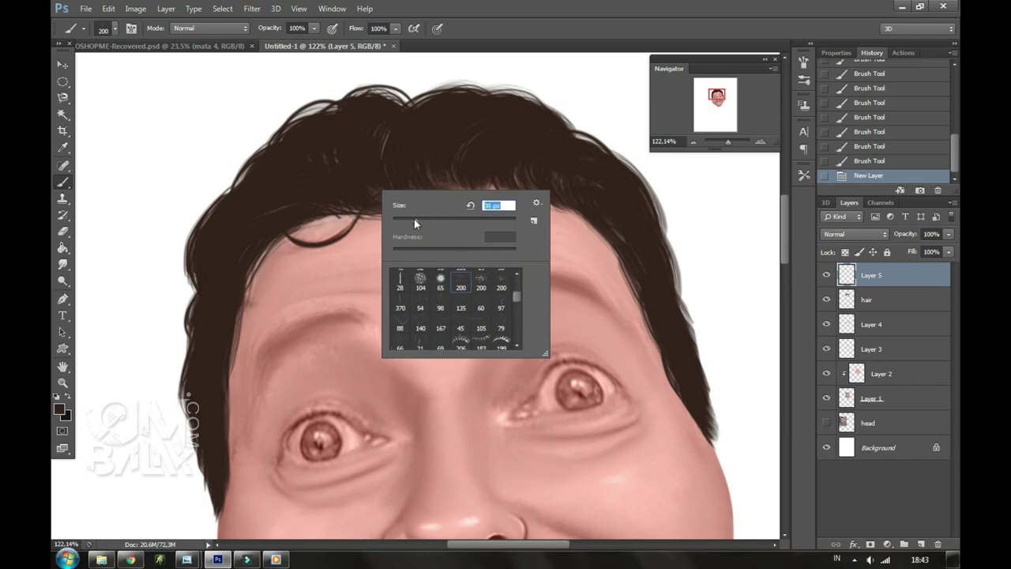
drag(414, 223, 417, 224)
click(407, 174)
Compare the hair layer against the original, enlarge the brush to 40, and set hair opacity to 70%.
click(827, 300)
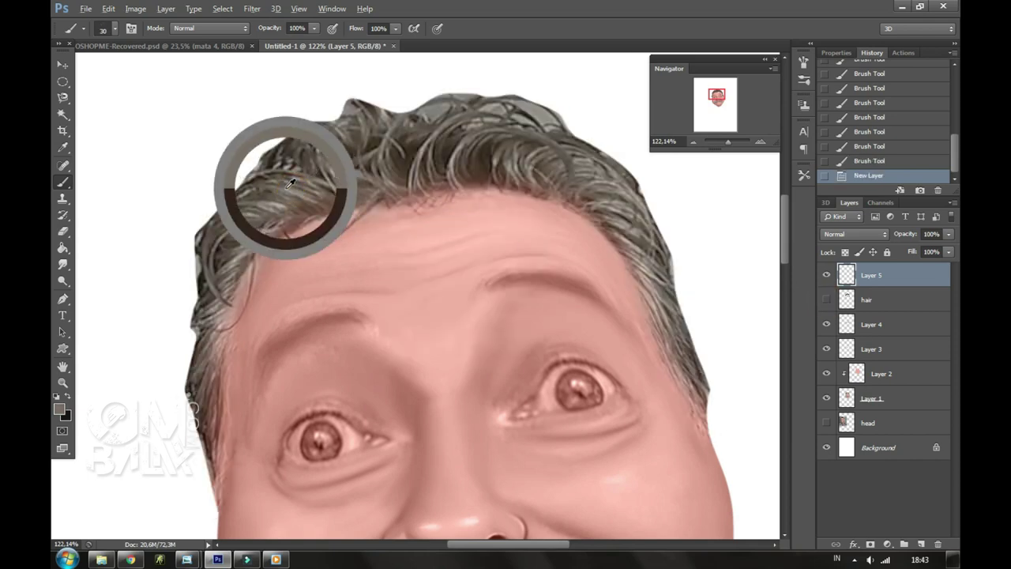
click(828, 300)
key(bracketright)
right_click(319, 154)
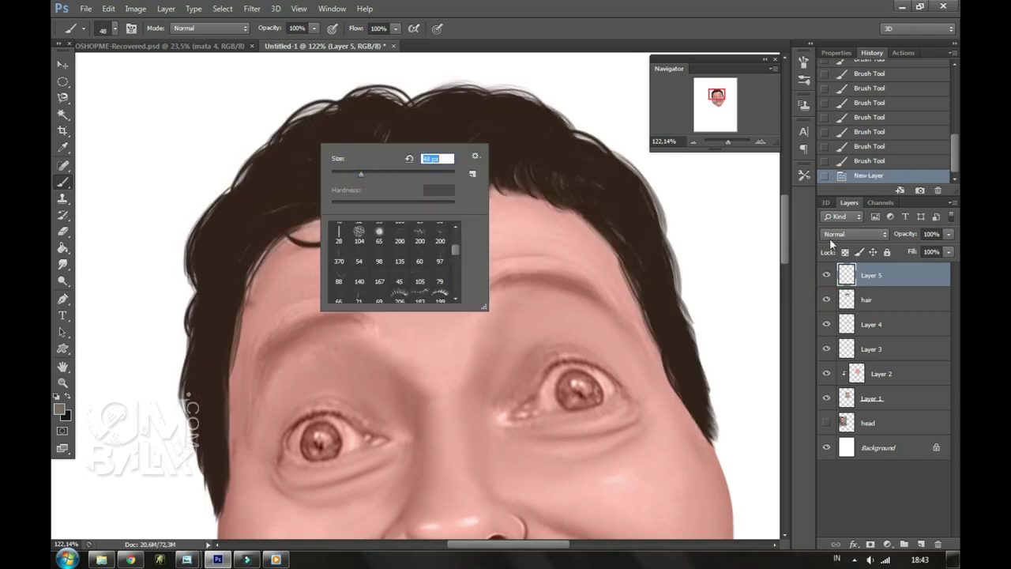
click(867, 300)
drag(948, 234, 916, 253)
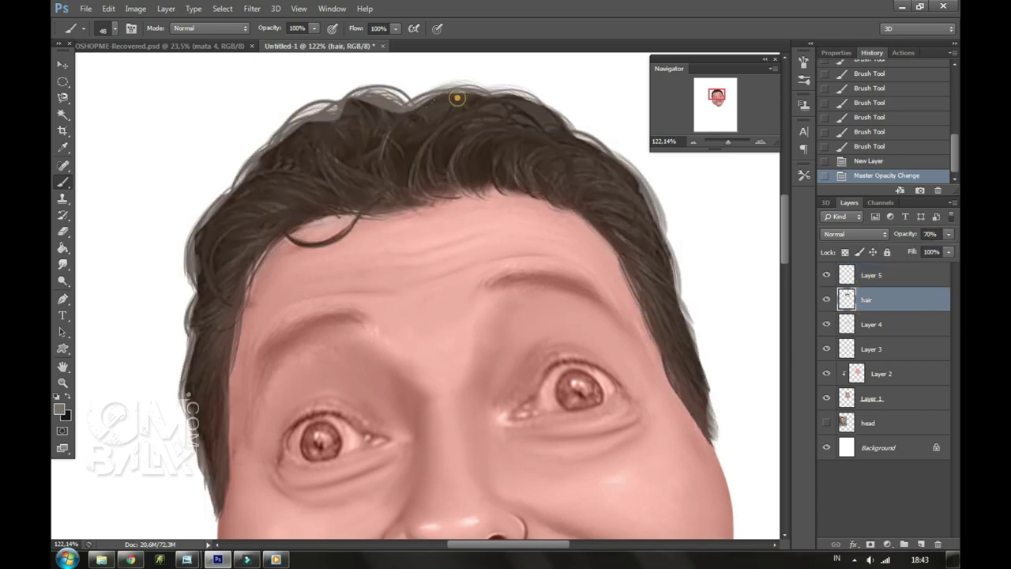
Paint two light strands on top of the head, moving them from the hair layer to Layer 5.
drag(457, 98, 387, 194)
drag(368, 111, 312, 189)
key(ctrl+alt+z)
key(ctrl+alt+z)
click(871, 275)
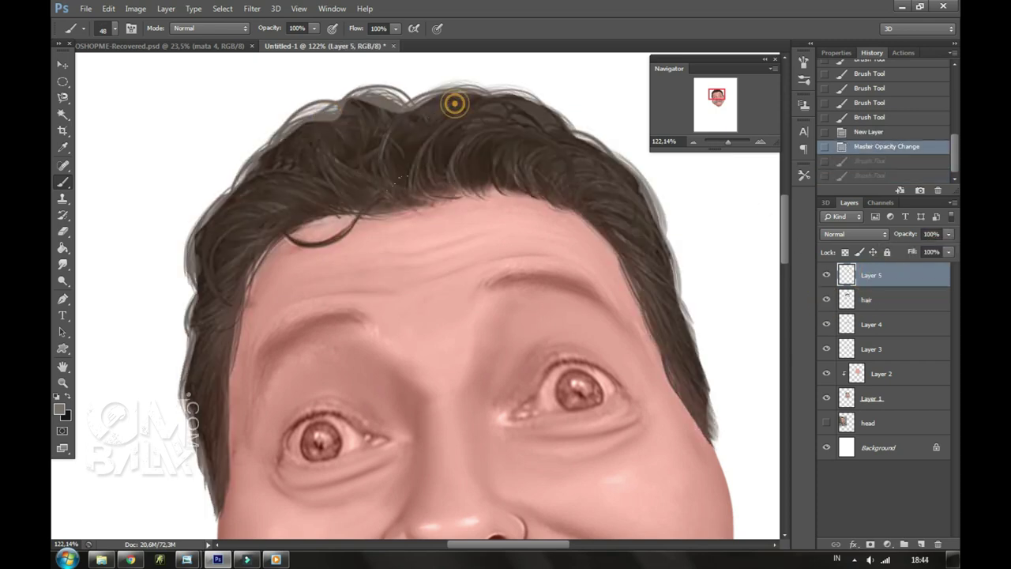
drag(451, 102, 386, 195)
mouse_move(368, 106)
mouse_down()
mouse_move(338, 200)
mouse_move(221, 227)
mouse_up()
key(ctrl+alt+z)
Paint light strands across the left, top and right sides of the hair on Layer 5.
drag(363, 175, 204, 290)
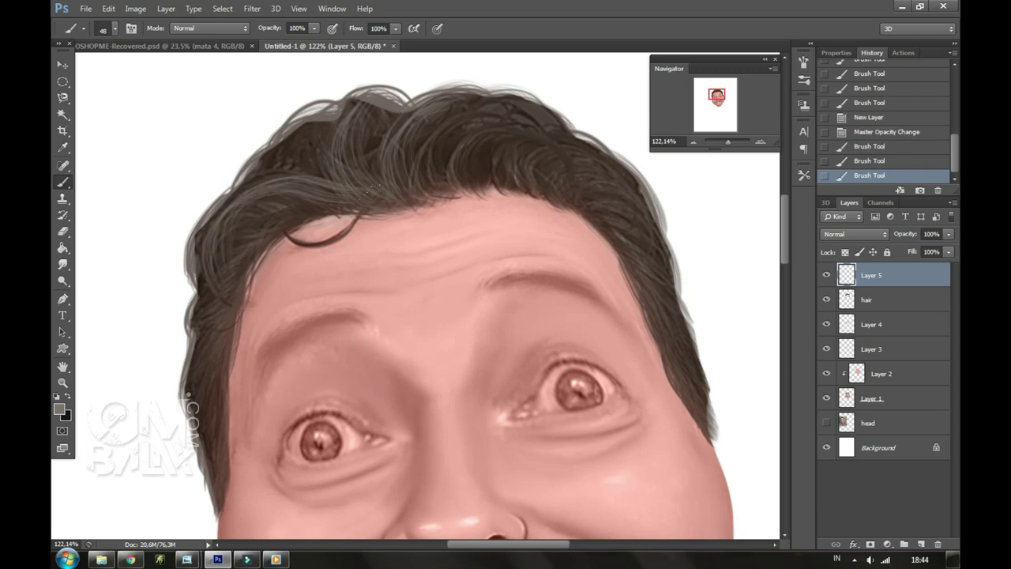
drag(324, 112, 287, 175)
drag(509, 120, 558, 160)
drag(441, 130, 579, 180)
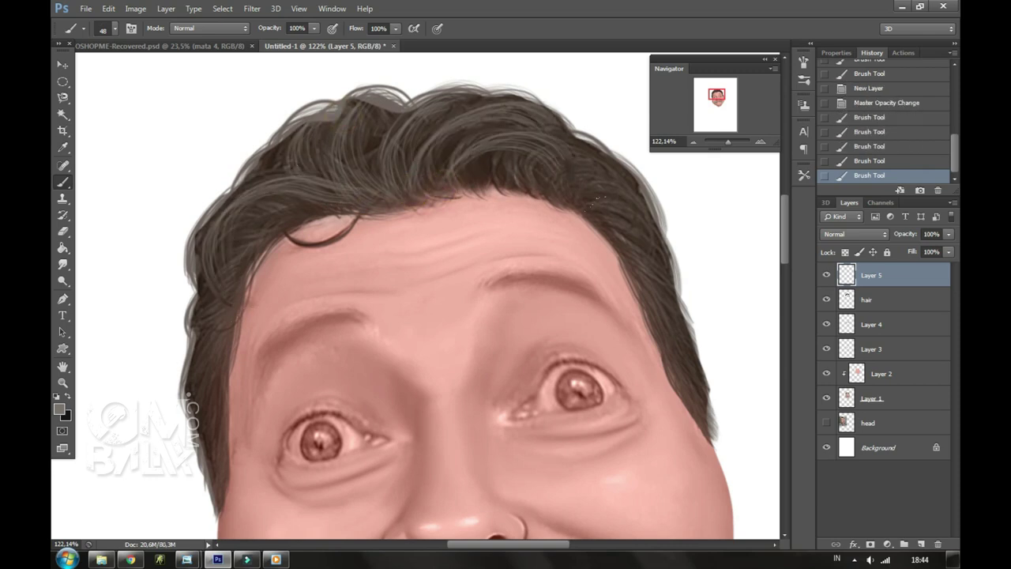
drag(501, 141, 640, 190)
drag(539, 174, 645, 237)
drag(313, 199, 227, 299)
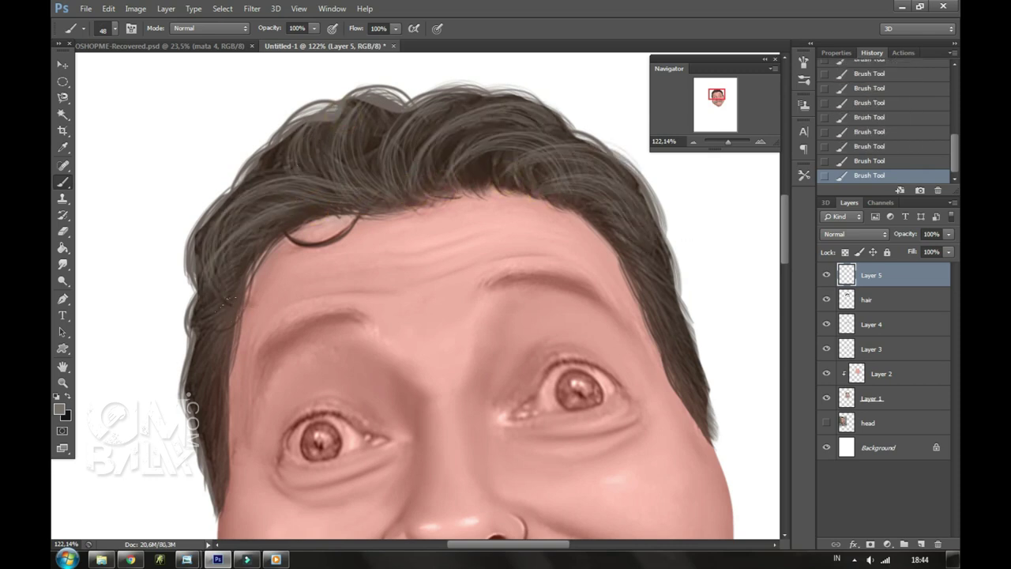
On the hair layer, paint dark 37 px strands across the top-left and top of the hair.
click(892, 311)
right_click(288, 172)
key(Return)
drag(324, 206, 237, 261)
drag(304, 117, 249, 169)
drag(403, 93, 364, 166)
drag(419, 84, 372, 118)
drag(506, 122, 475, 183)
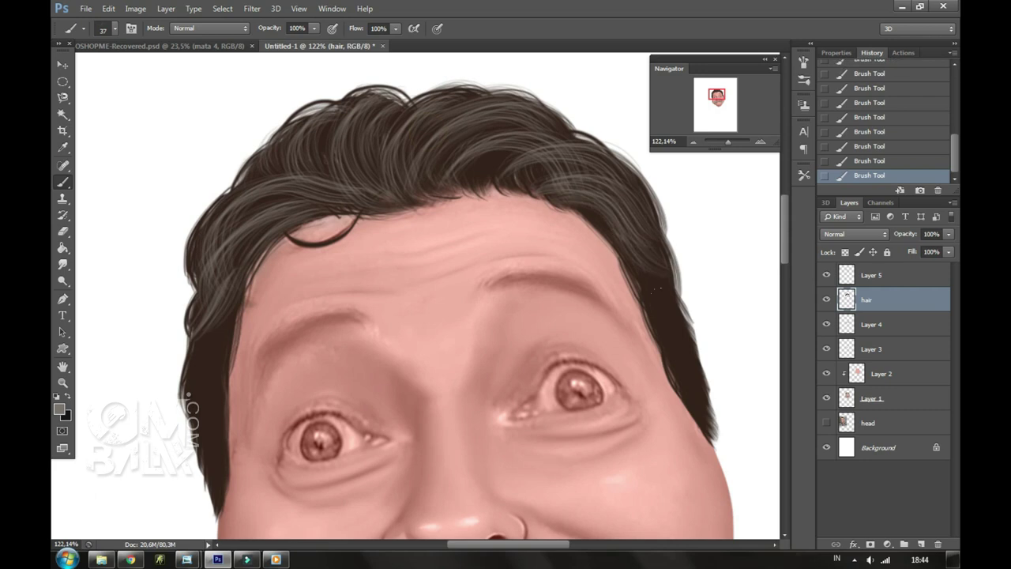
Undo a stray stroke, sample a brown hair tone, and paint lighter strands across the upper middle.
drag(639, 305, 673, 333)
key(ctrl+z)
key(ctrl+z)
scroll(524, 283, down, 3)
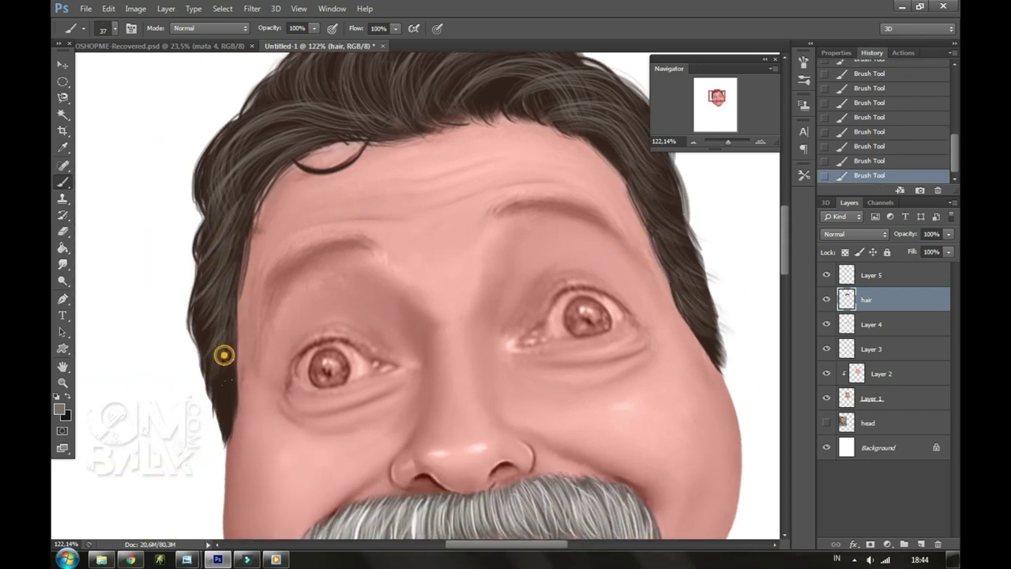
scroll(225, 411, up, 4)
right_click(417, 298)
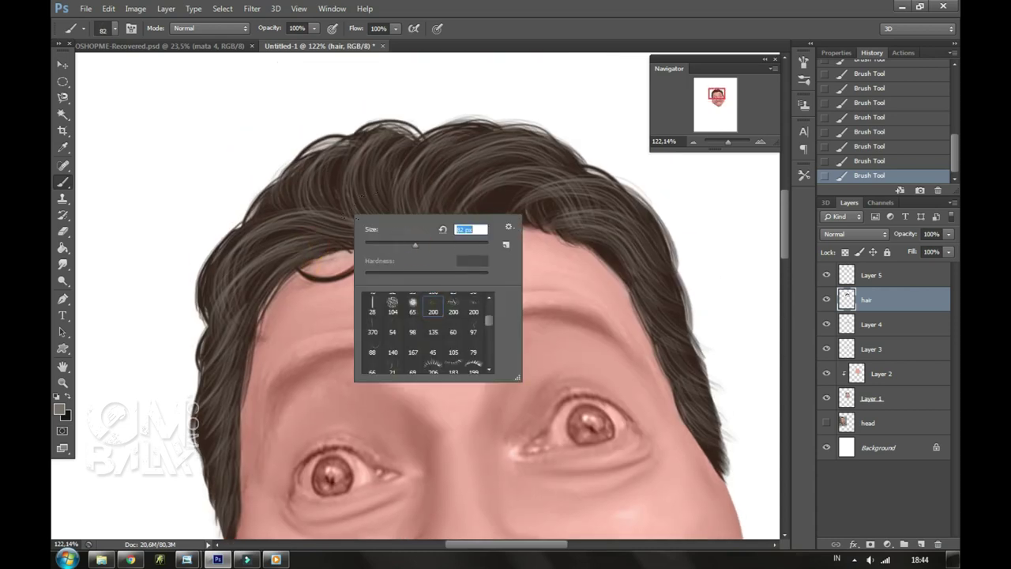
text(54)
key(Return)
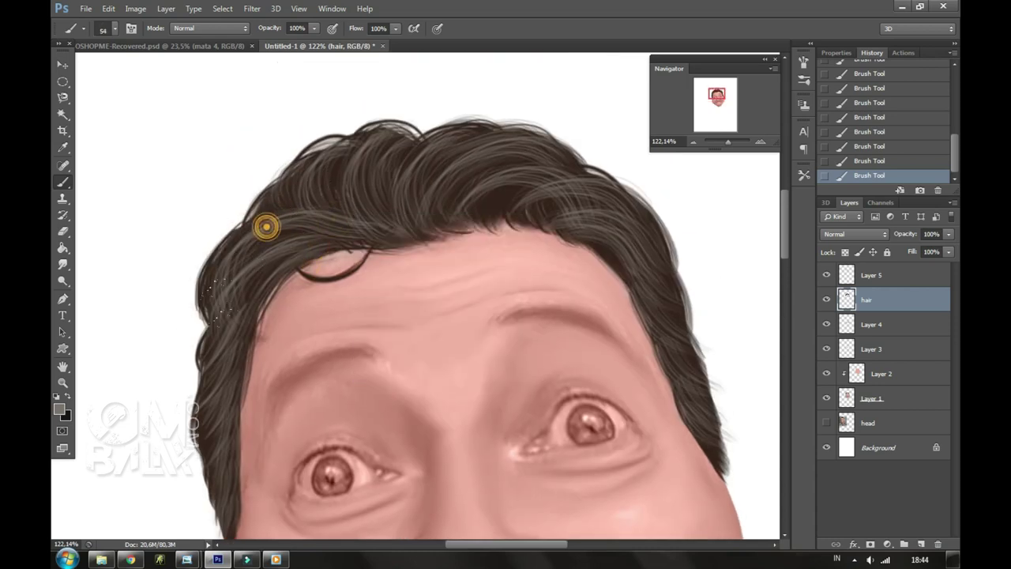
alt+click(266, 223)
key(Return)
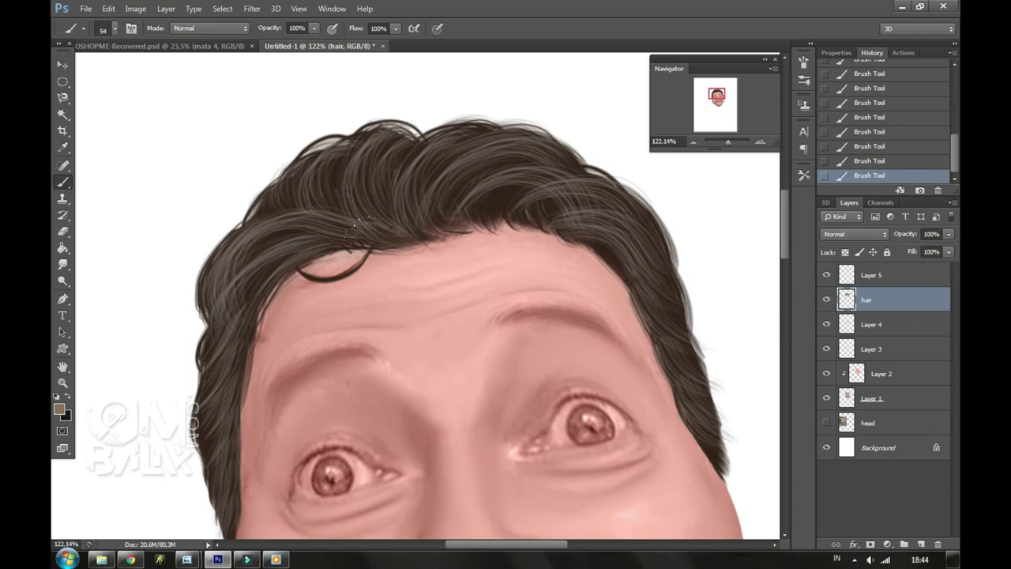
drag(387, 127, 344, 217)
mouse_move(478, 131)
mouse_down()
mouse_move(435, 198)
mouse_move(576, 206)
mouse_move(663, 267)
mouse_up()
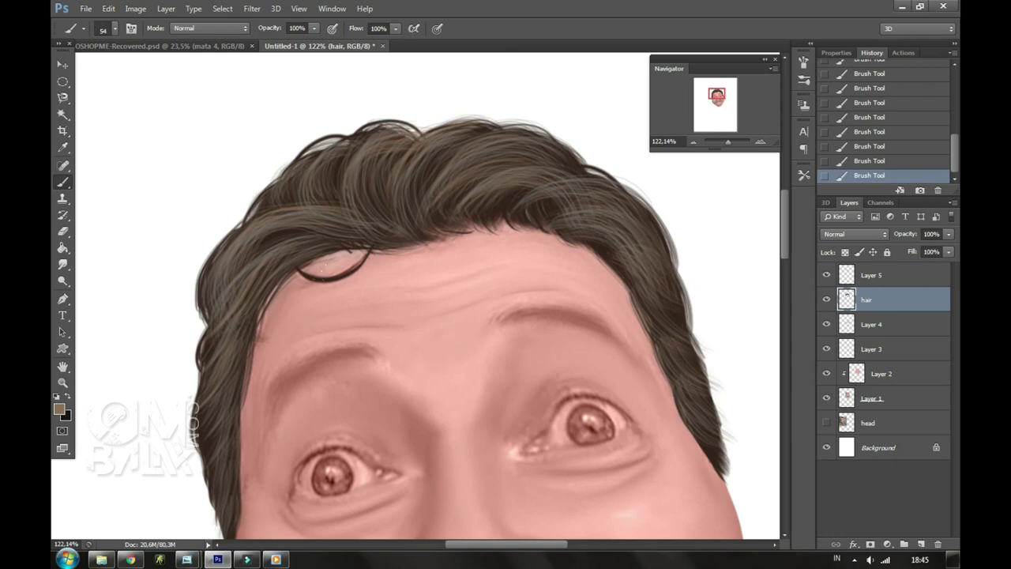
Make white the paint colour and set the brush size to 20 px.
key(d)
key(x)
right_click(332, 255)
text(20)
key(Return)
Paint grey strands down the left hair edge at 20 px and the right edge at 35 px.
right_click(238, 368)
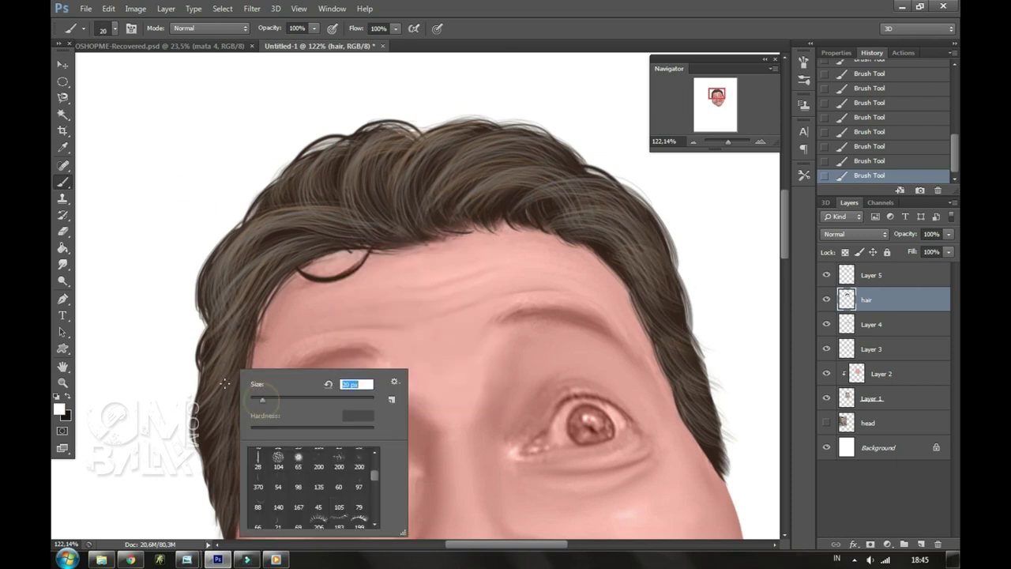
key(Return)
scroll(253, 316, down, 5)
drag(251, 277, 248, 350)
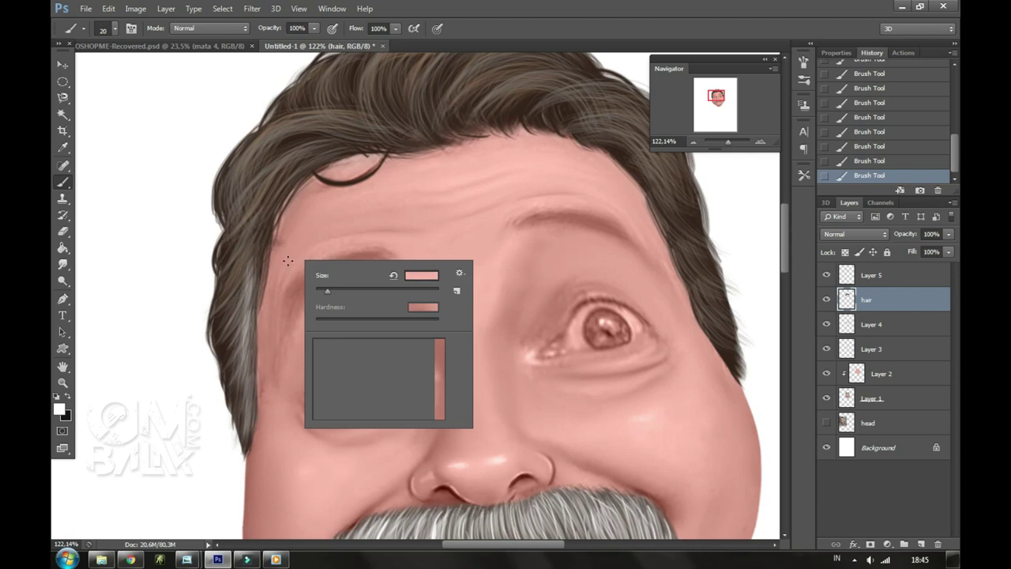
drag(260, 228, 247, 338)
scroll(429, 226, right, 3)
scroll(429, 226, right, 2)
right_click(433, 183)
text(35)
key(Return)
drag(433, 182, 528, 376)
Erase stray strokes at the left hair edge with a 43 px eraser.
key(e)
right_click(470, 229)
text(43)
key(Return)
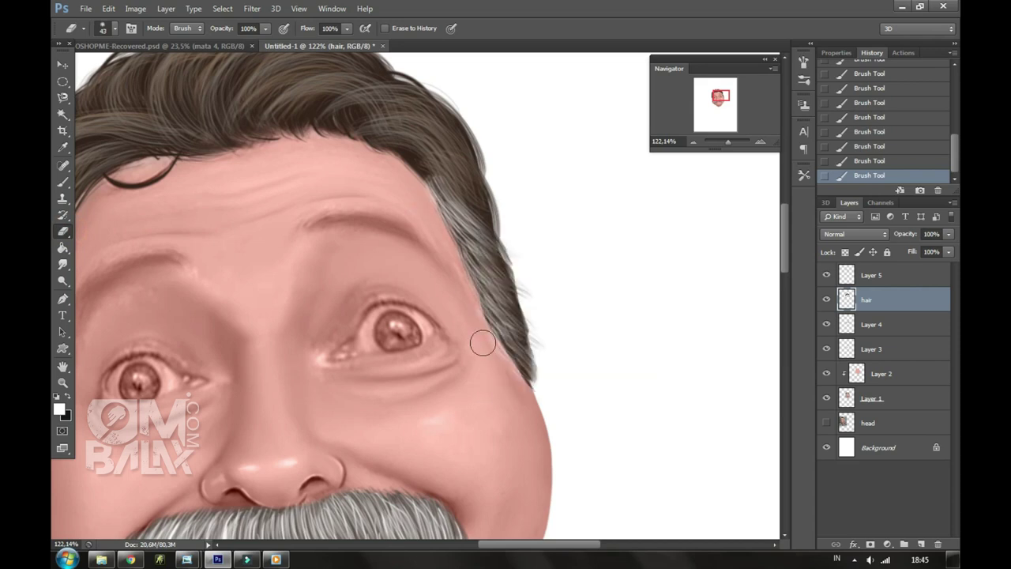
scroll(444, 363, left, 5)
drag(254, 279, 255, 296)
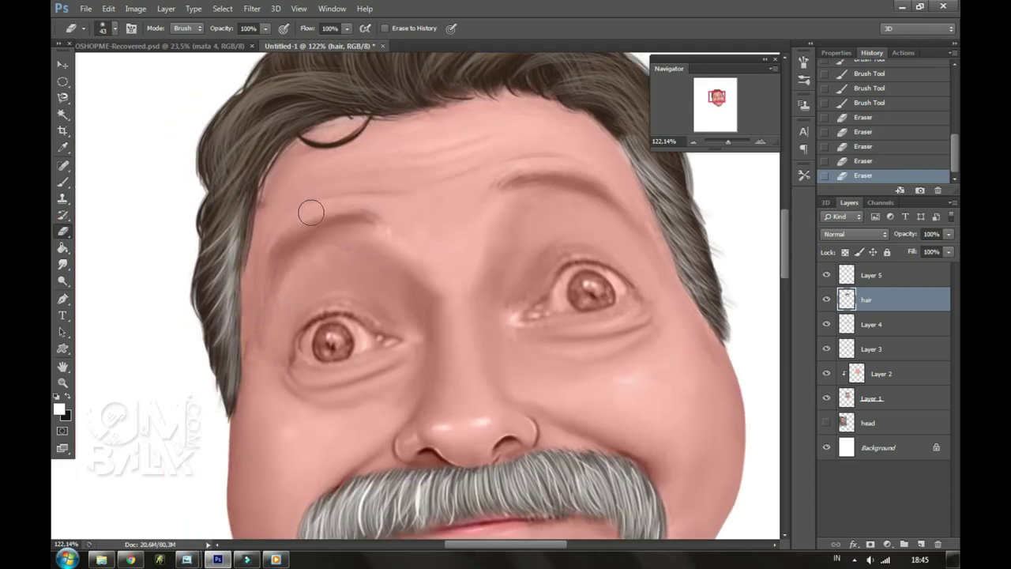
Paint thin 1 px individual strands down the left side of the hair.
key(b)
right_click(230, 232)
key(Return)
drag(226, 249, 218, 292)
right_click(259, 244)
text(1)
key(Return)
drag(242, 210, 233, 359)
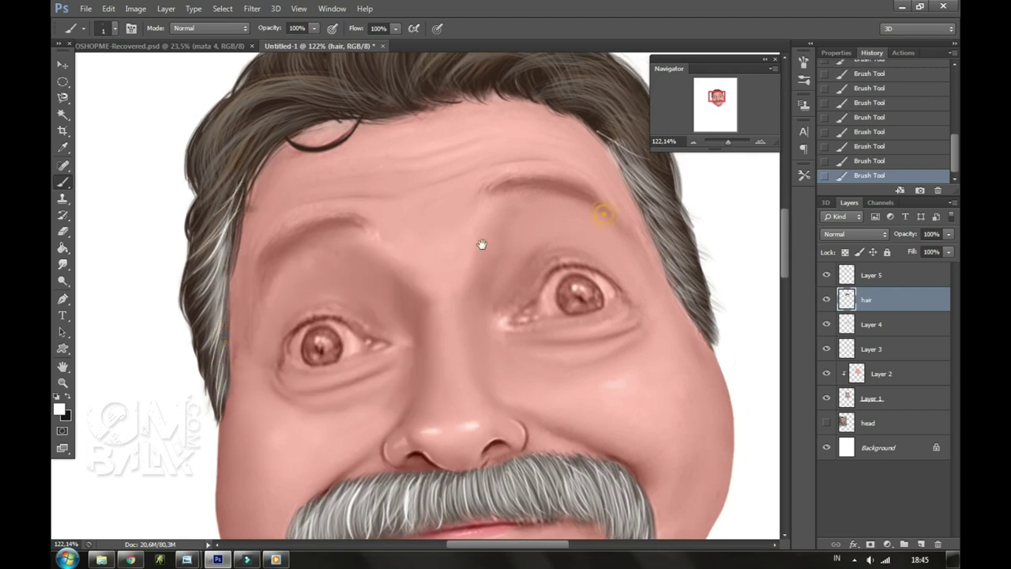
Pick a brown paint colour and paint a dark brown strand across the hairline.
drag(646, 180, 500, 220)
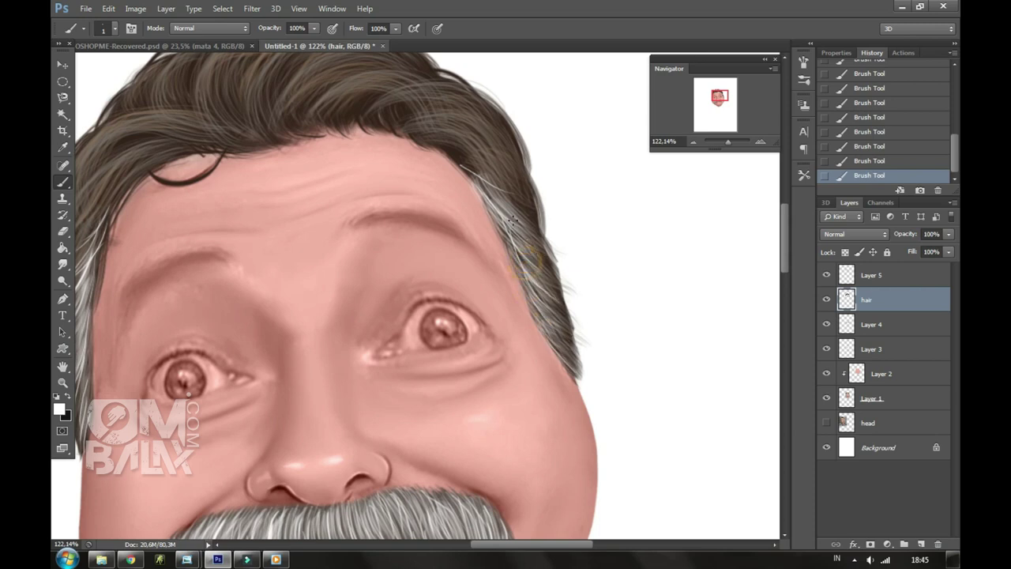
drag(207, 131, 299, 161)
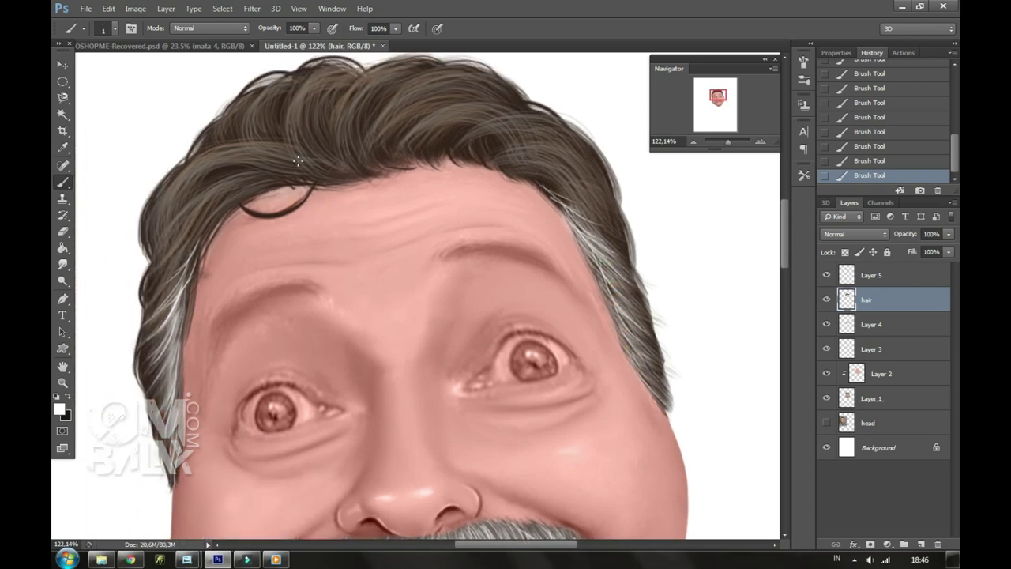
right_click(311, 176)
click(58, 408)
click(300, 171)
key(Return)
drag(300, 171, 229, 178)
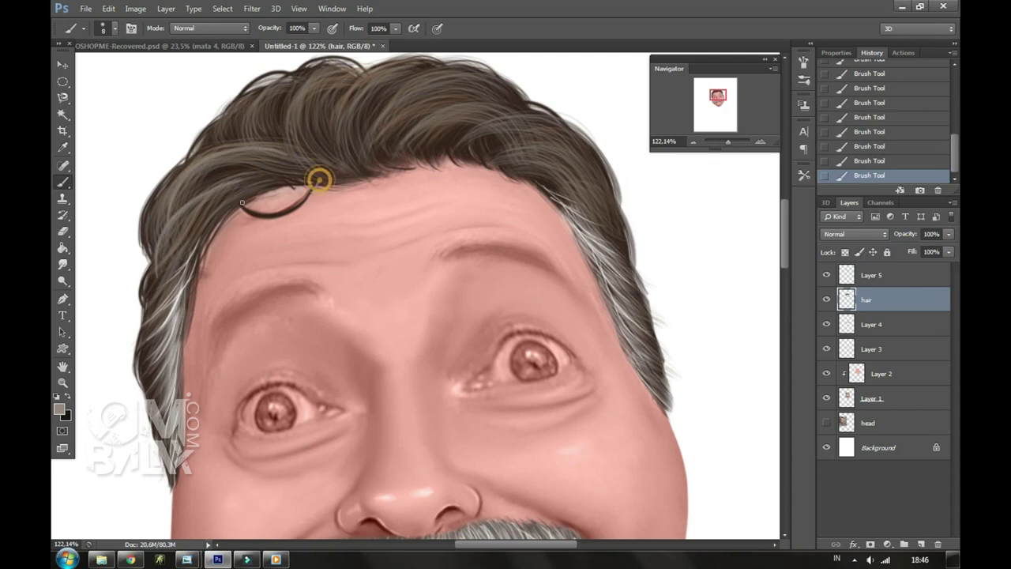
Paint fine 3 px highlight strands across the top and right side of the hair.
right_click(433, 111)
key(Escape)
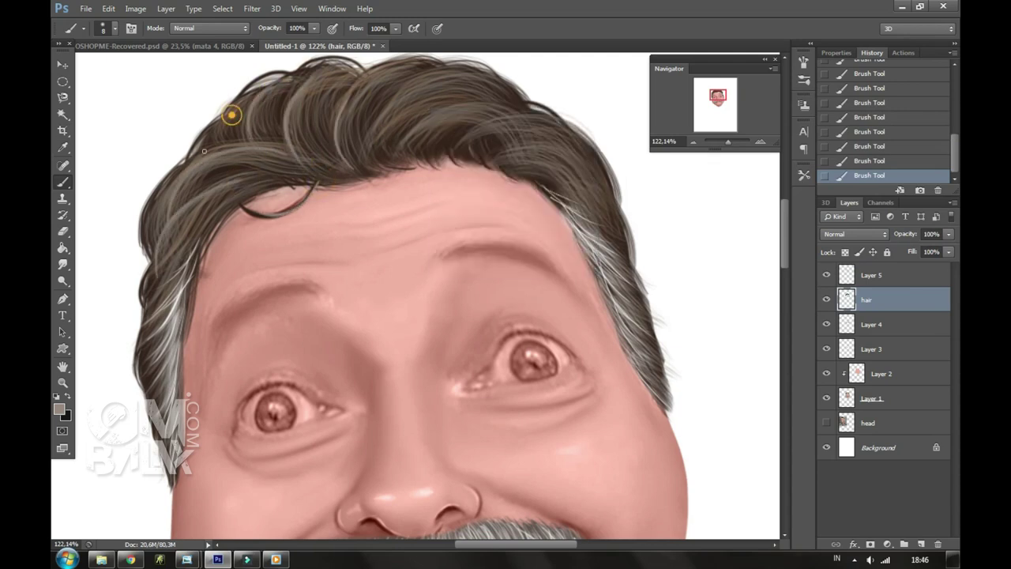
right_click(278, 133)
drag(312, 165, 293, 163)
key(Escape)
right_click(267, 100)
key(Escape)
drag(436, 121, 566, 150)
drag(564, 188, 577, 212)
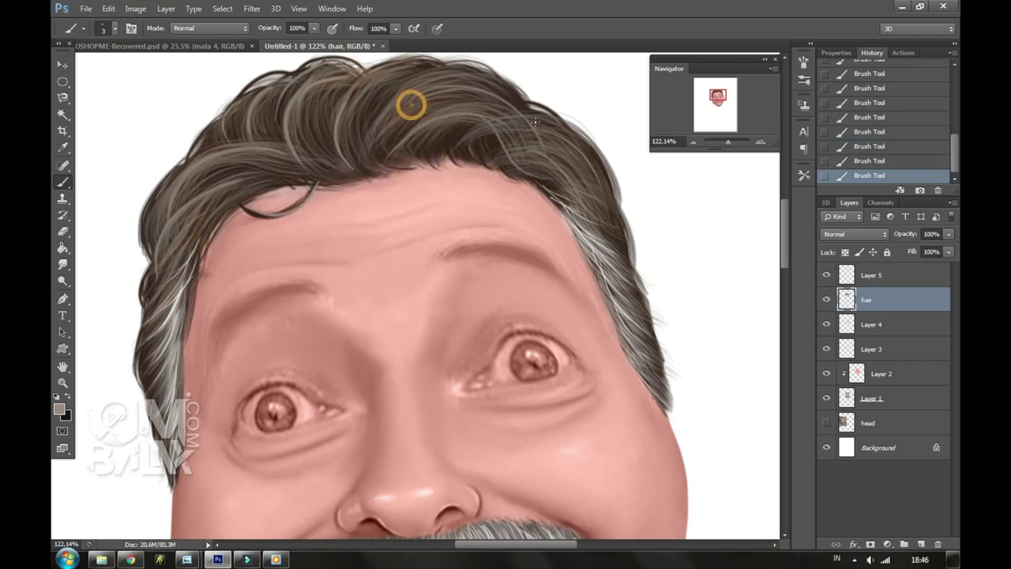
drag(379, 102, 351, 96)
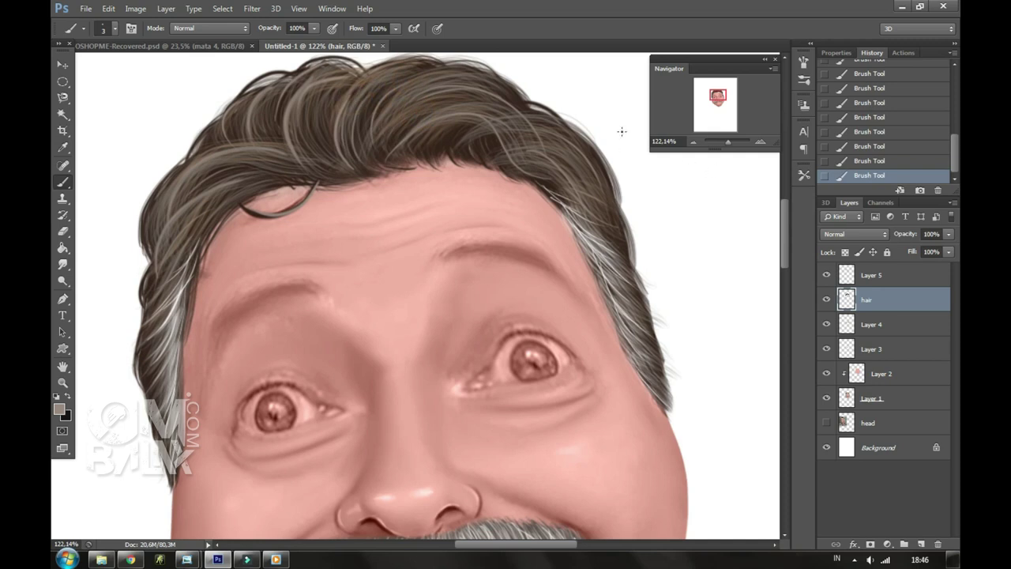
Select the 200 brush preset from the brush preset list.
right_click(352, 310)
scroll(485, 411, down, 2)
scroll(485, 411, down, 2)
scroll(484, 414, down, 2)
scroll(484, 421, down, 1)
click(429, 403)
click(409, 343)
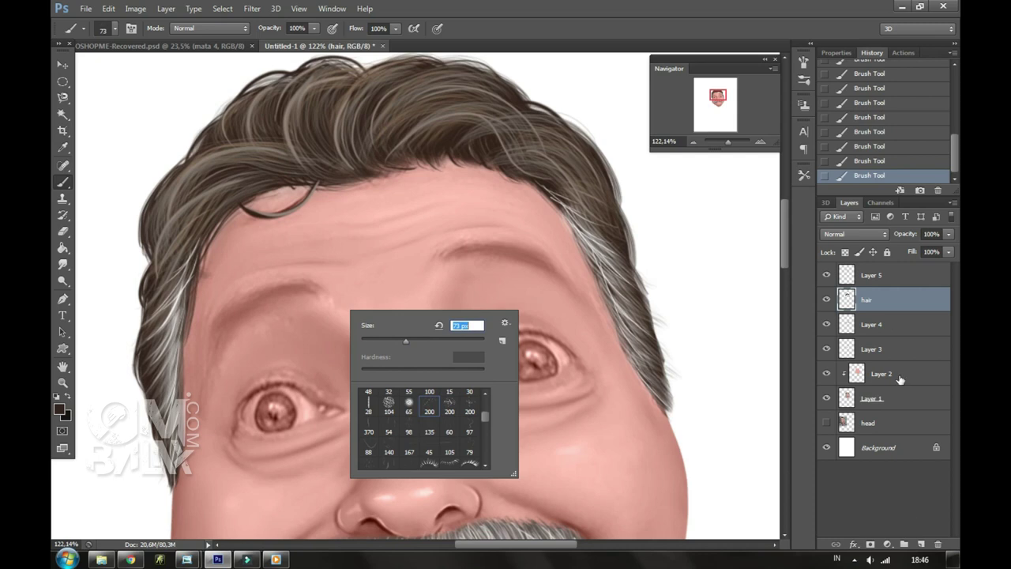
click(877, 324)
On a new layer, paint a thick dark left eyebrow with a 36 px brush.
click(921, 545)
right_click(374, 266)
text(36)
key(Return)
mouse_move(316, 283)
mouse_down()
mouse_move(246, 299)
mouse_move(218, 329)
mouse_up()
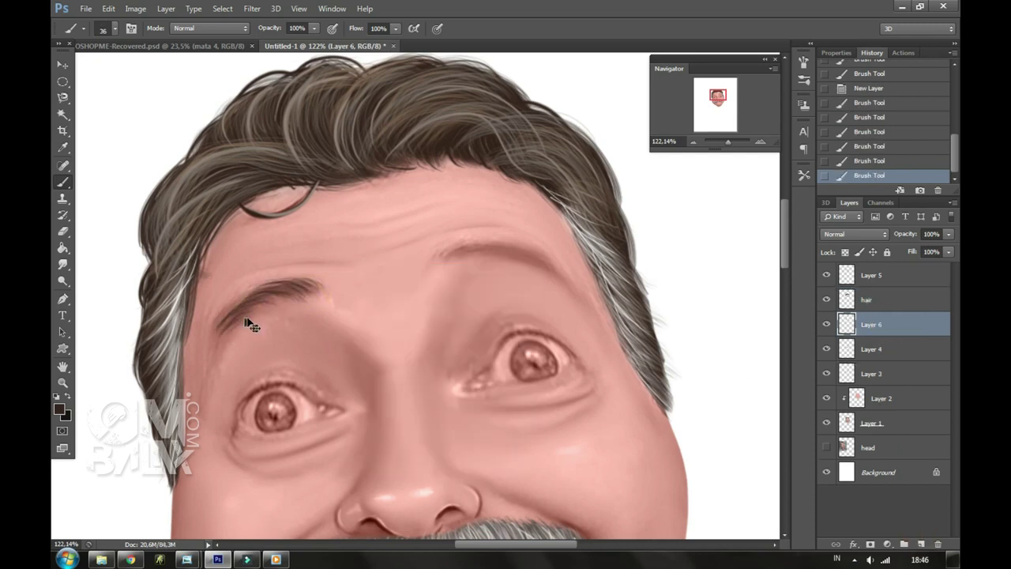
drag(256, 295, 292, 283)
drag(294, 284, 240, 308)
Warp the left eyebrow into an arched shape.
key(ctrl+t)
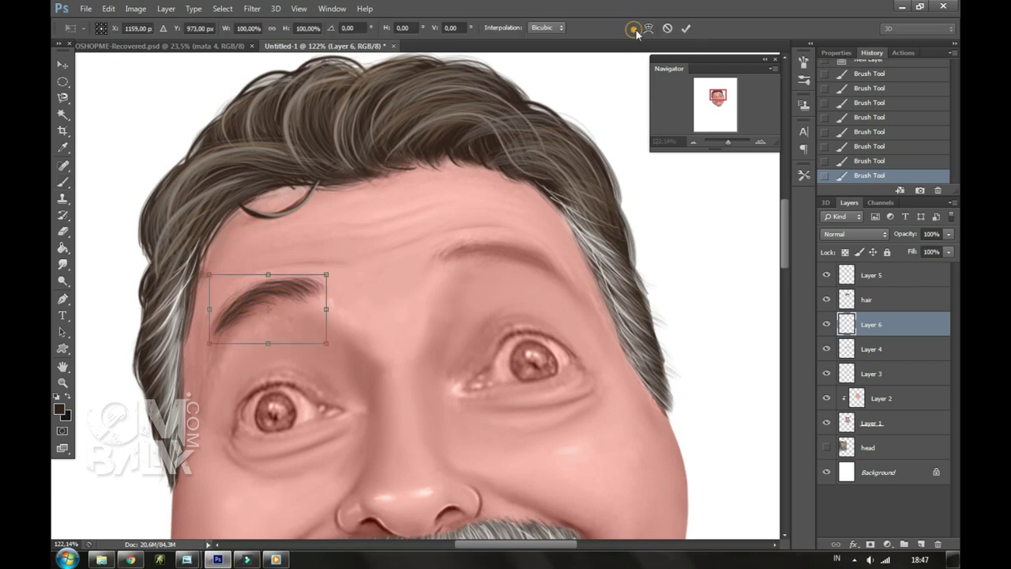
click(637, 32)
drag(267, 322, 308, 317)
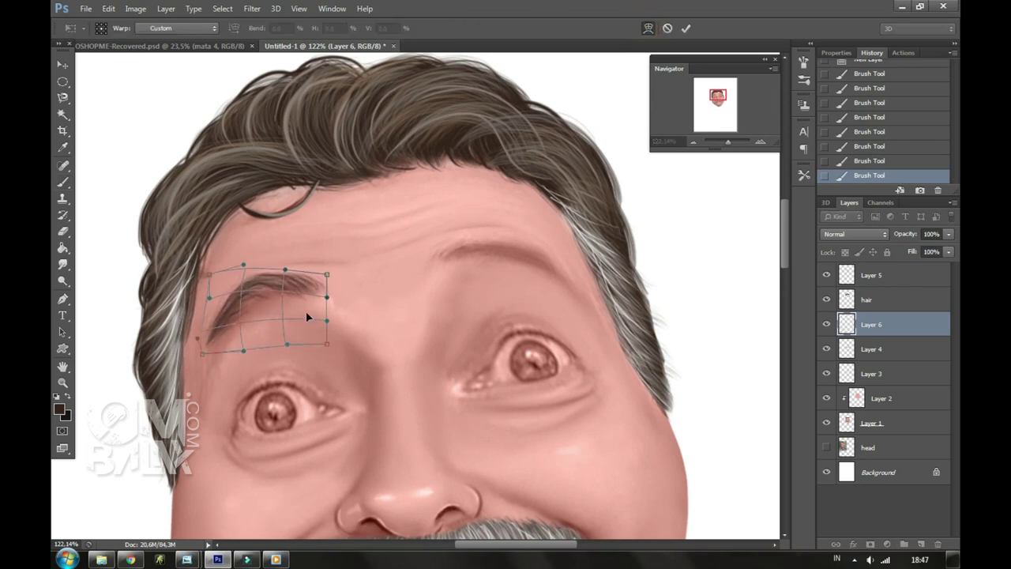
key(Return)
Duplicate the eyebrow and flip the copy into place over the right brow.
key(ctrl+j)
key(ctrl+t)
mouse_move(198, 316)
mouse_down()
mouse_move(443, 292)
mouse_move(519, 271)
mouse_move(573, 281)
mouse_up()
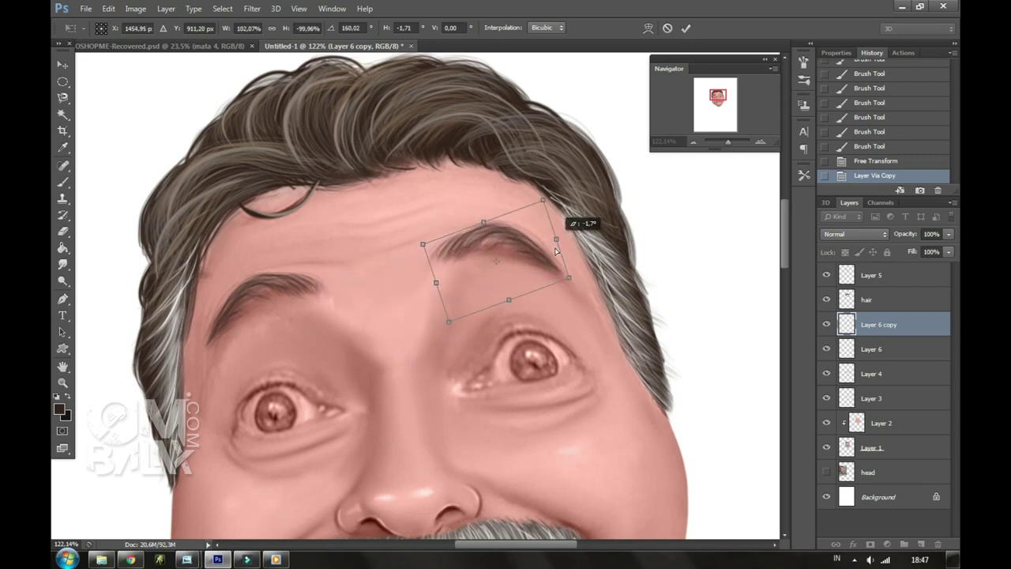
key(Return)
click(872, 448)
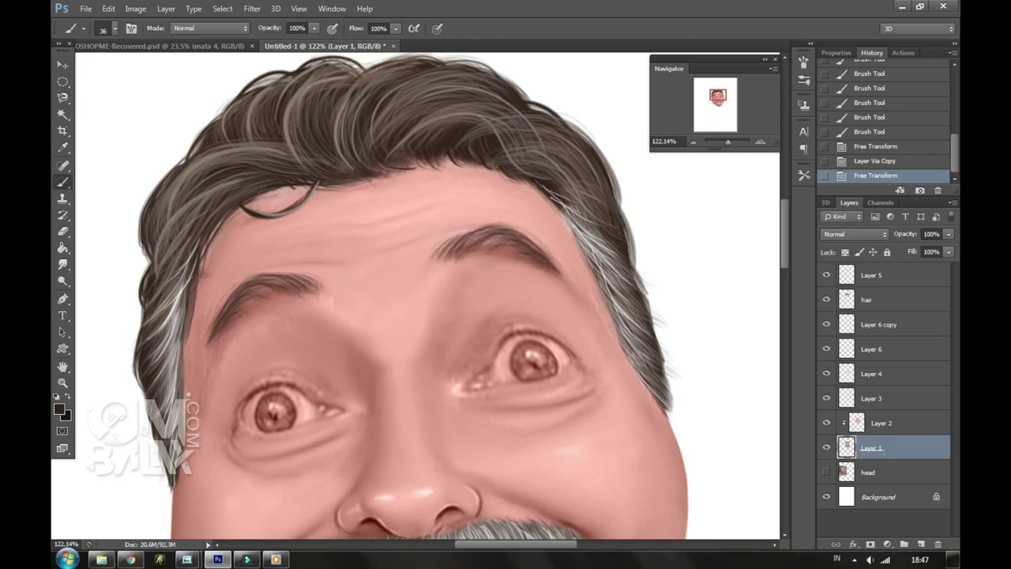
Smudge the skin near the left brow, between the brows, and near the right brow with a soft brush.
key(r)
right_click(472, 255)
click(564, 323)
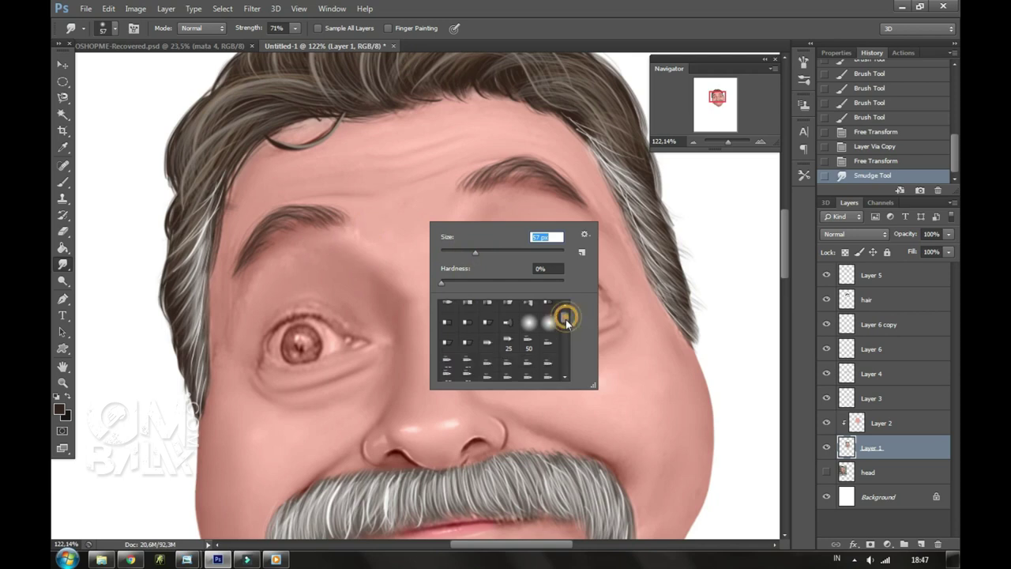
drag(265, 259, 258, 286)
drag(324, 237, 348, 229)
drag(494, 213, 540, 188)
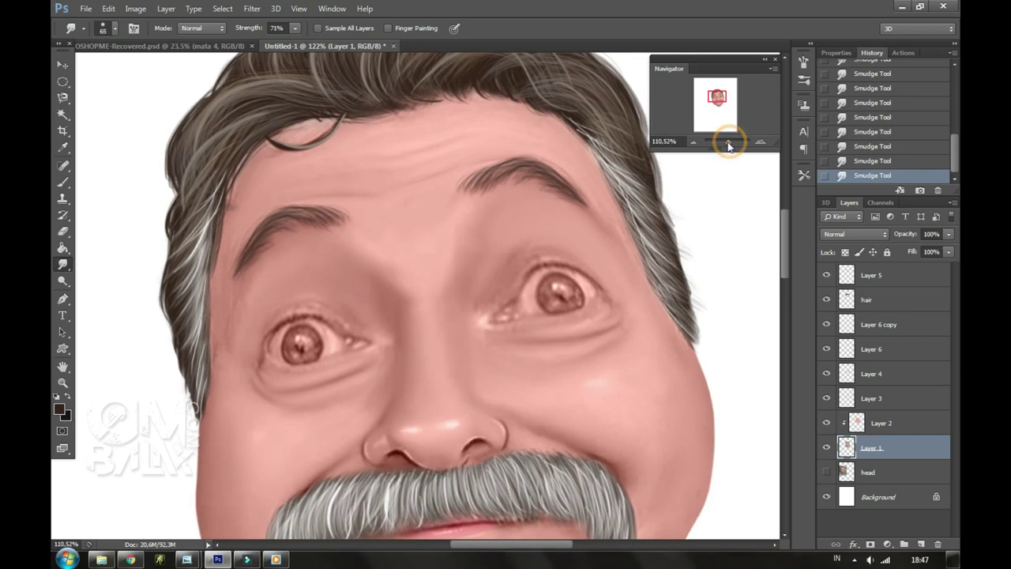
drag(720, 159, 717, 161)
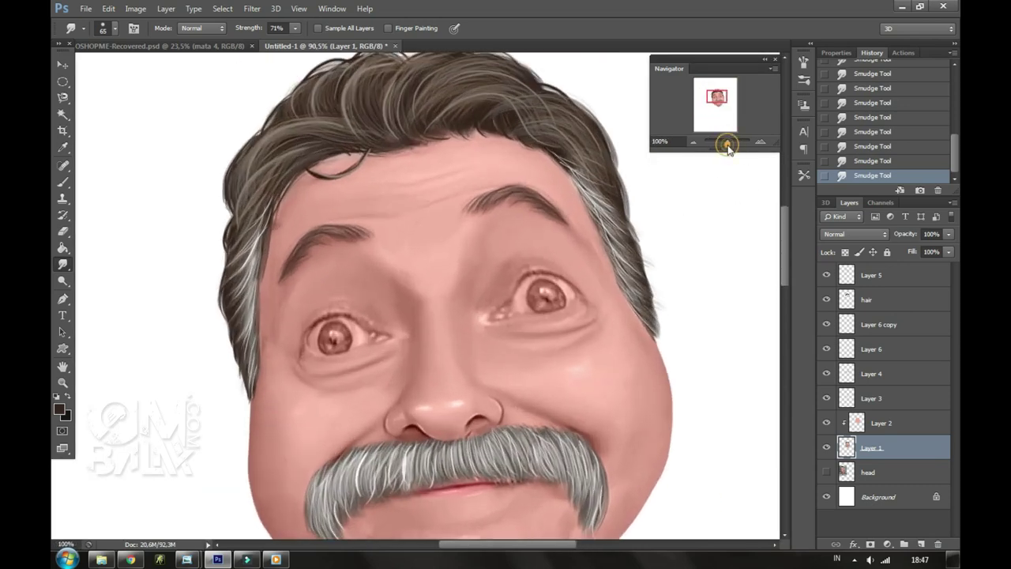
Merge Layer 5 down into the hair layer and compare the result.
click(871, 275)
key(ctrl+e)
click(826, 275)
click(827, 275)
Dodge the top of the hair, the forehead area and the curl with a soft round brush.
click(64, 280)
right_click(252, 155)
click(245, 134)
right_click(250, 172)
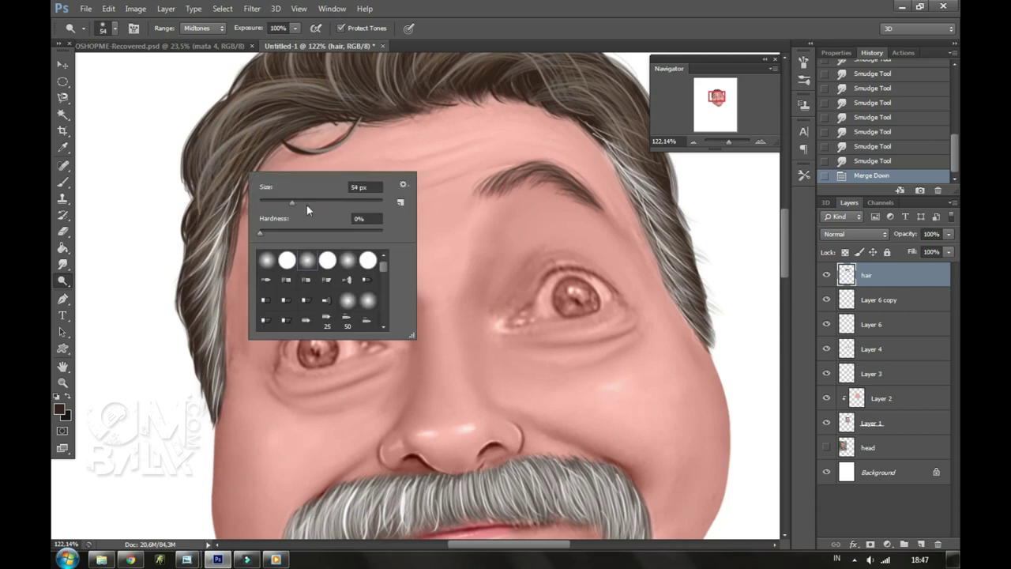
drag(729, 146, 727, 146)
drag(717, 102, 717, 96)
drag(316, 134, 505, 158)
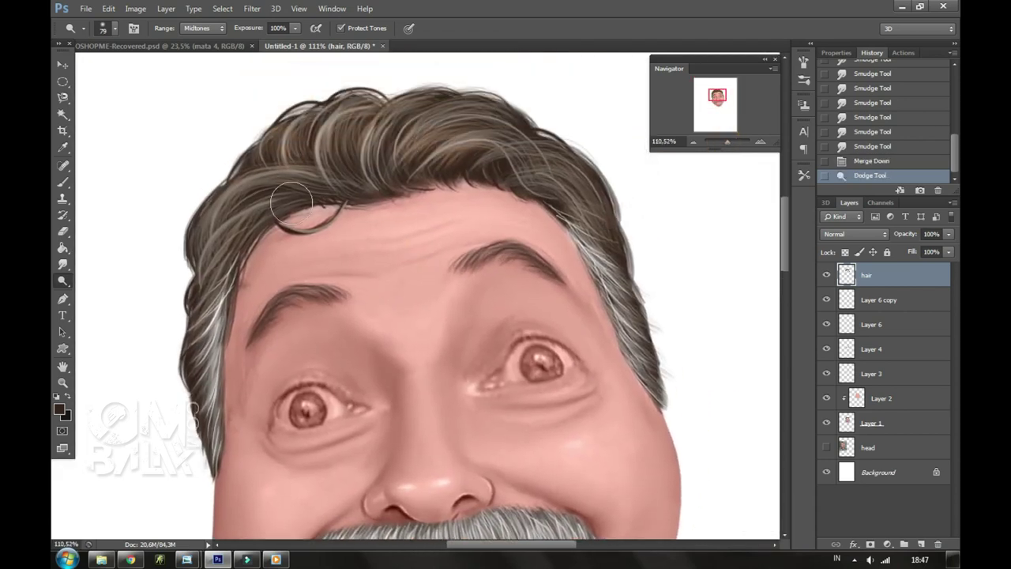
drag(229, 173, 213, 379)
drag(508, 147, 616, 285)
Enlarge the dodge brush to 149 px and brighten the upper and right-side hair.
right_click(469, 198)
drag(442, 199, 483, 199)
key(Return)
drag(237, 101, 537, 119)
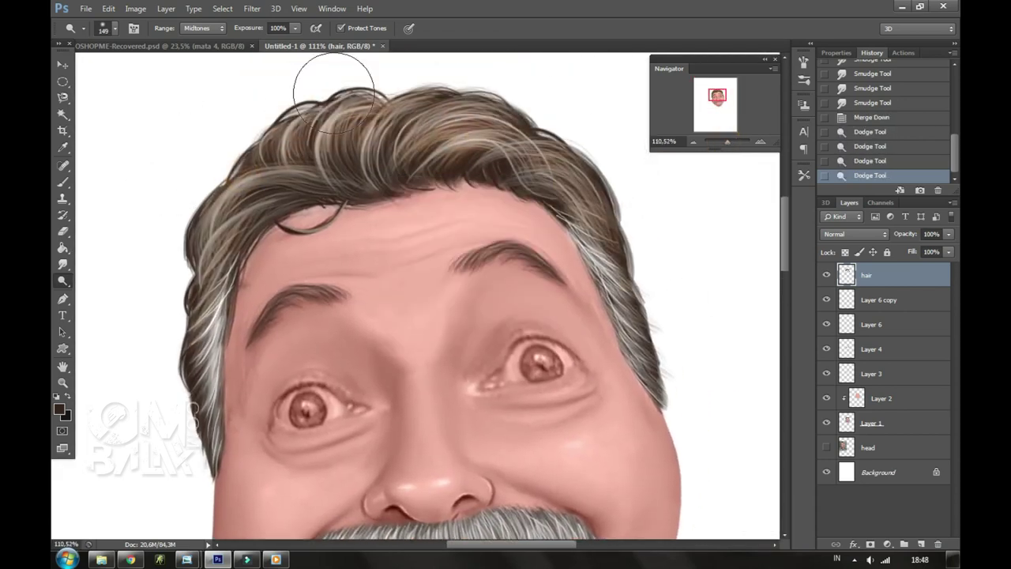
drag(332, 84, 616, 261)
drag(677, 293, 561, 178)
scroll(167, 241, down, 2)
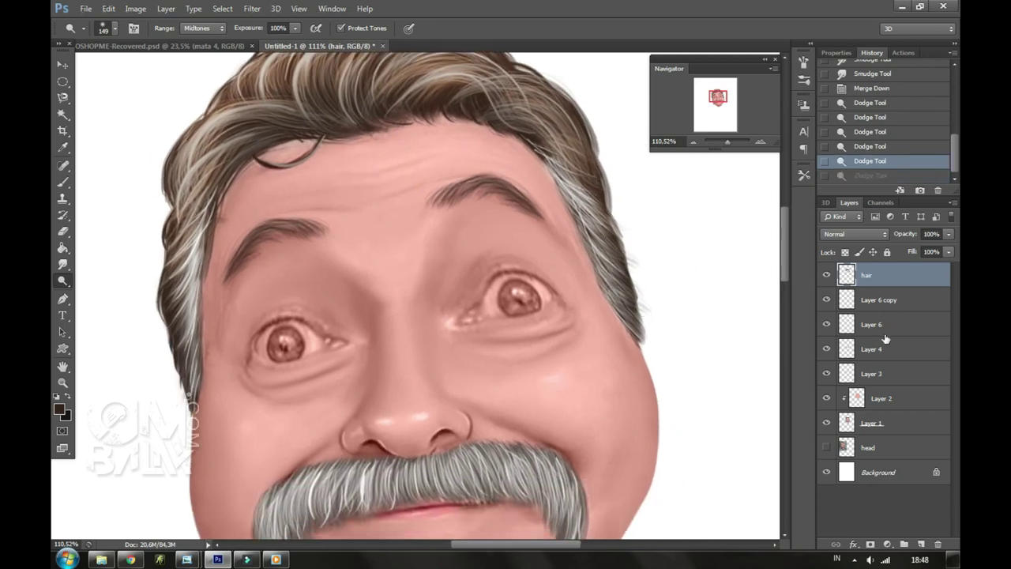
Copy the kelopak co eyelid layer from OSHOPME-Recovered.psd into the caricature document.
click(881, 300)
click(67, 63)
click(146, 46)
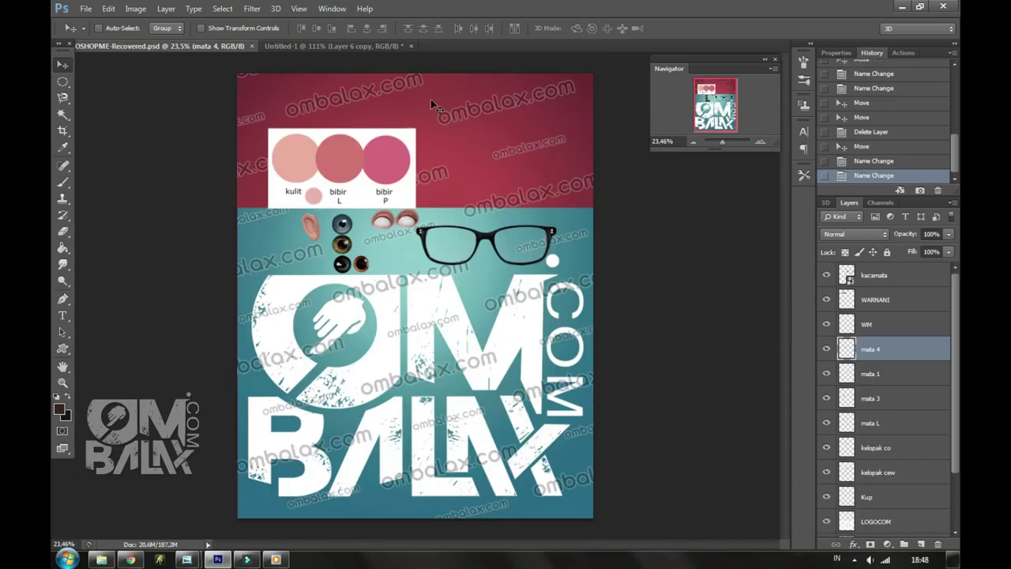
click(909, 457)
mouse_move(399, 210)
mouse_down()
mouse_move(411, 298)
mouse_move(542, 313)
mouse_move(585, 305)
mouse_up()
Scale the eyelid up to about 123% and fit it over the right eye.
key(ctrl+t)
drag(551, 248, 589, 280)
drag(501, 244, 522, 228)
drag(514, 292, 547, 258)
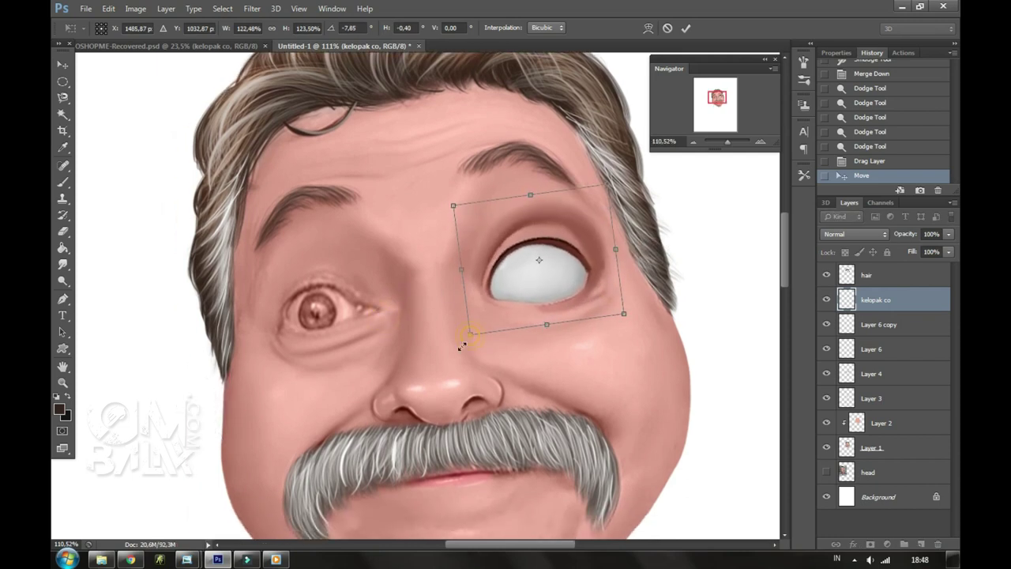
drag(463, 346, 446, 339)
mouse_move(615, 249)
mouse_down()
mouse_move(655, 226)
mouse_move(655, 242)
mouse_up()
key(Return)
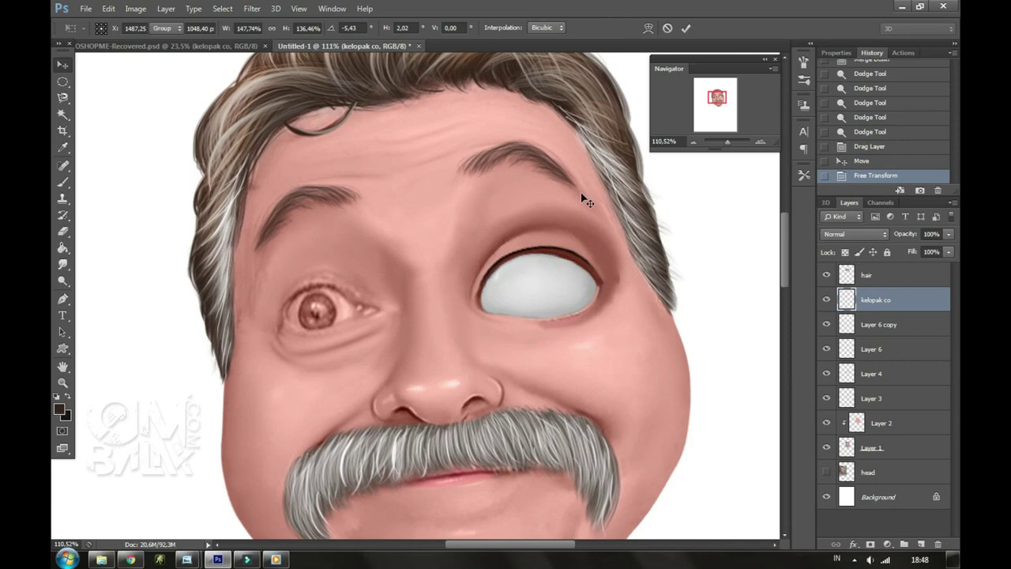
drag(538, 263, 536, 252)
Narrow the eyelid to about 93% width and warp its upper lid higher.
key(ctrl+t)
drag(624, 267, 612, 267)
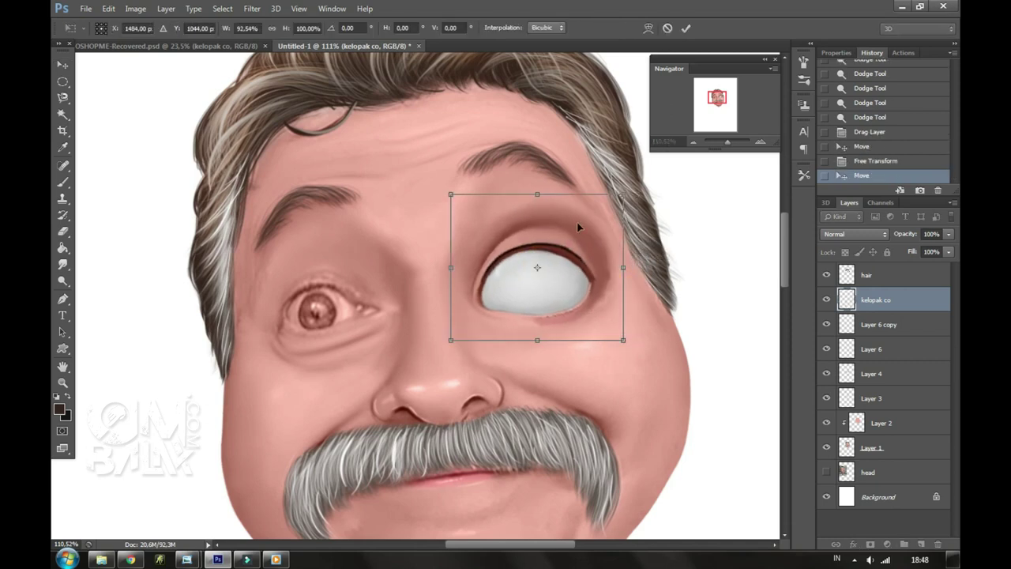
click(648, 28)
mouse_move(531, 225)
mouse_down()
mouse_move(546, 194)
mouse_move(614, 228)
mouse_up()
key(Return)
Duplicate the eyelid, flip and rotate the copy onto the left eye, lowered about 25 px.
key(ctrl+j)
key(ctrl+t)
drag(474, 284, 299, 285)
drag(543, 253, 534, 204)
mouse_move(395, 276)
mouse_down()
mouse_move(371, 323)
mouse_move(408, 321)
mouse_move(400, 332)
mouse_up()
key(Return)
drag(540, 310, 542, 332)
scroll(545, 316, down, 5)
scroll(545, 316, up, 3)
Raise both eyelids slightly and rotate the left eyelid about -4.9°.
scroll(545, 316, up, 1)
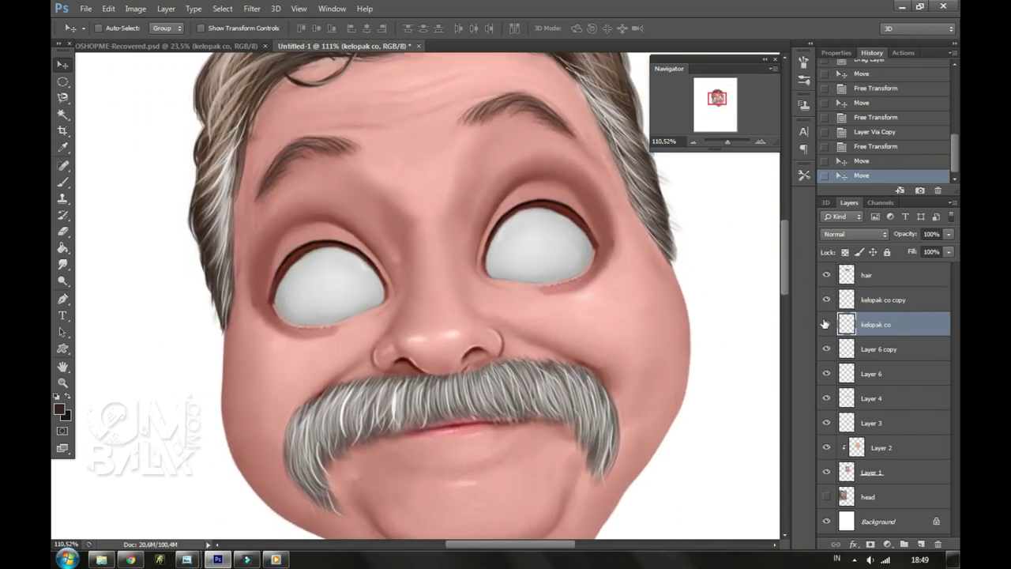
drag(564, 204, 564, 192)
ctrl+click(335, 271)
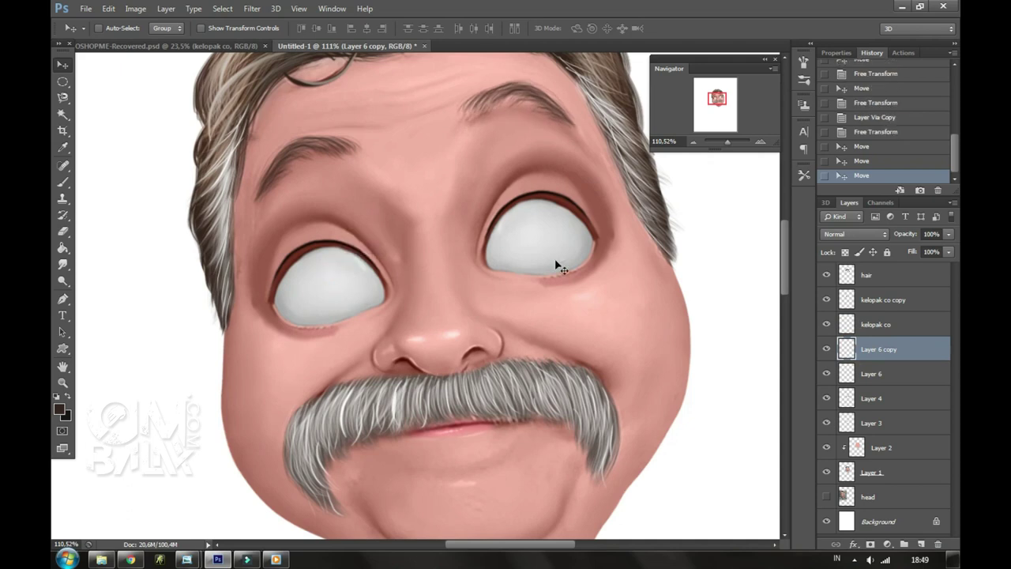
drag(358, 273, 357, 261)
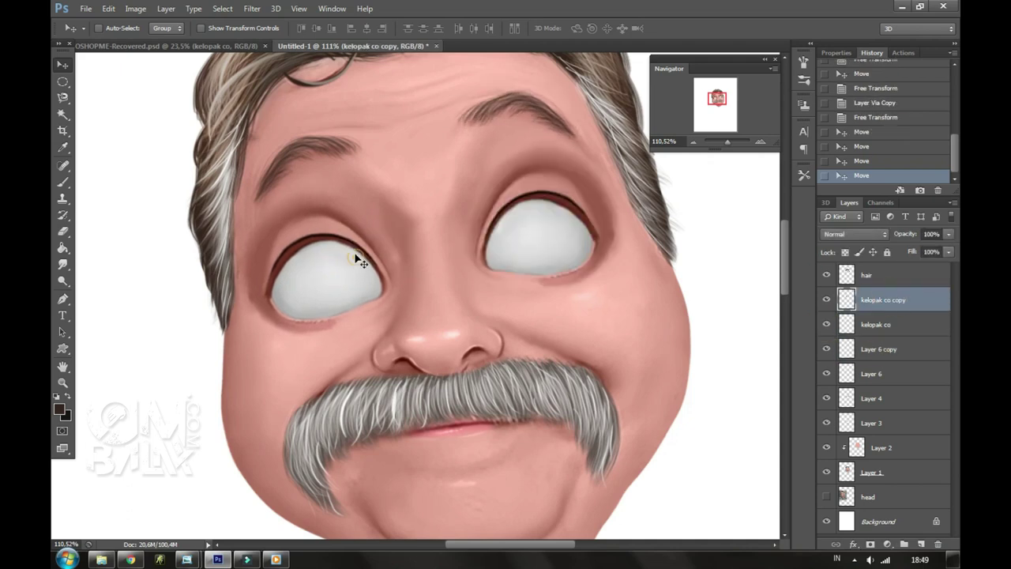
key(ctrl+t)
drag(249, 270, 243, 348)
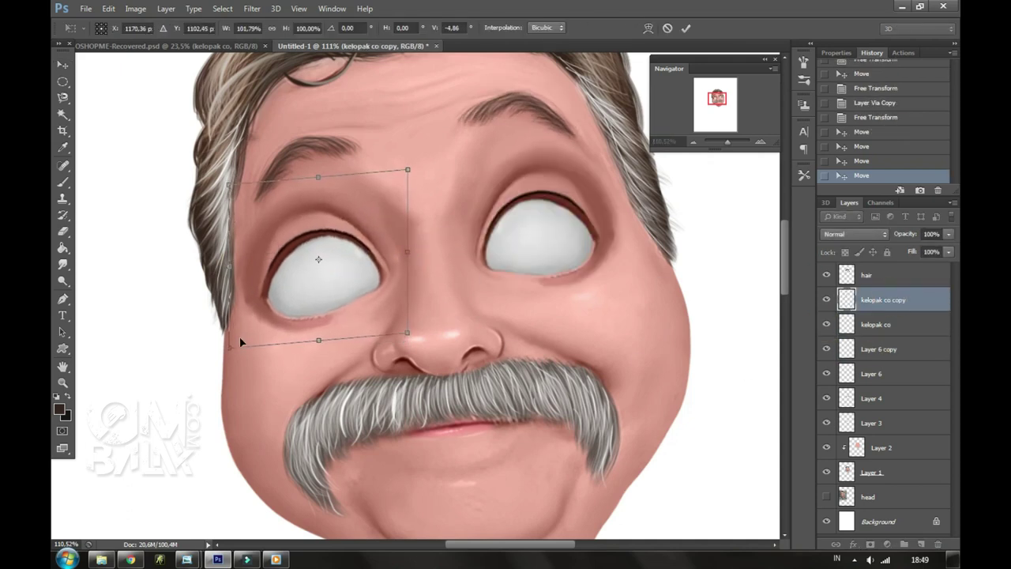
key(Return)
Toggle the eyelid layers' visibility to check alignment, then merge the copy into kelopak co.
click(873, 325)
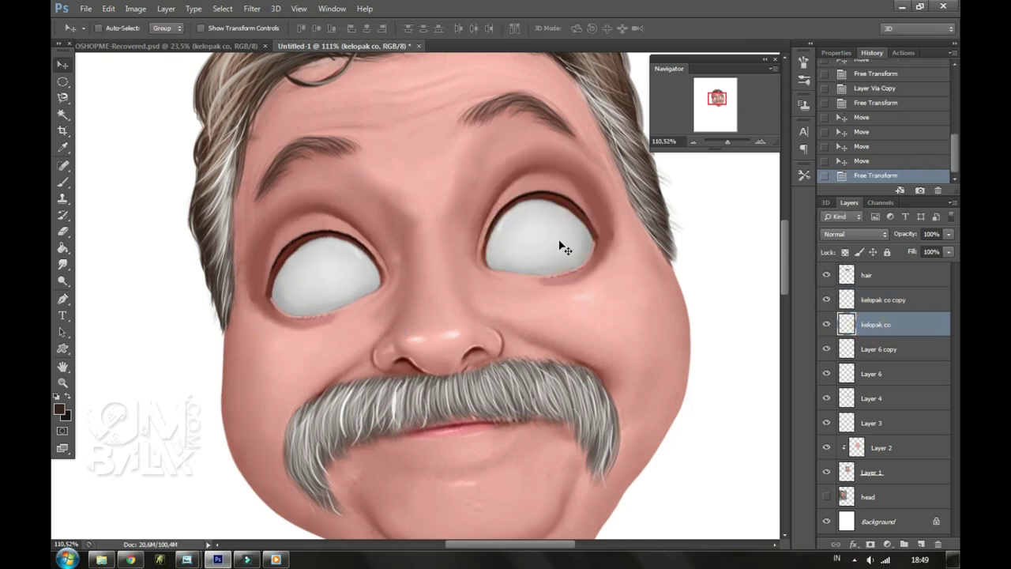
click(878, 472)
click(884, 308)
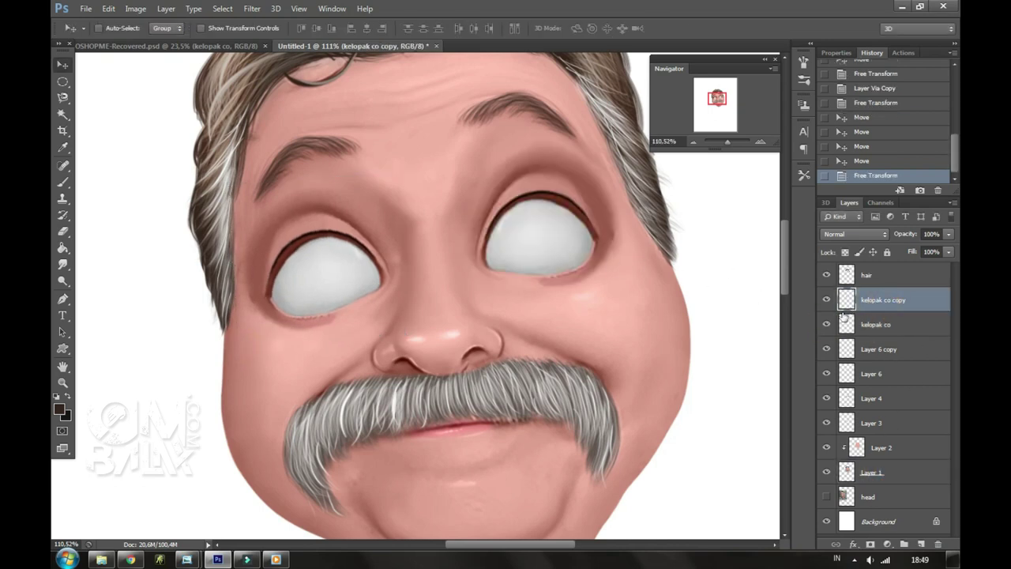
click(827, 325)
click(827, 325)
click(827, 325)
click(827, 299)
click(827, 300)
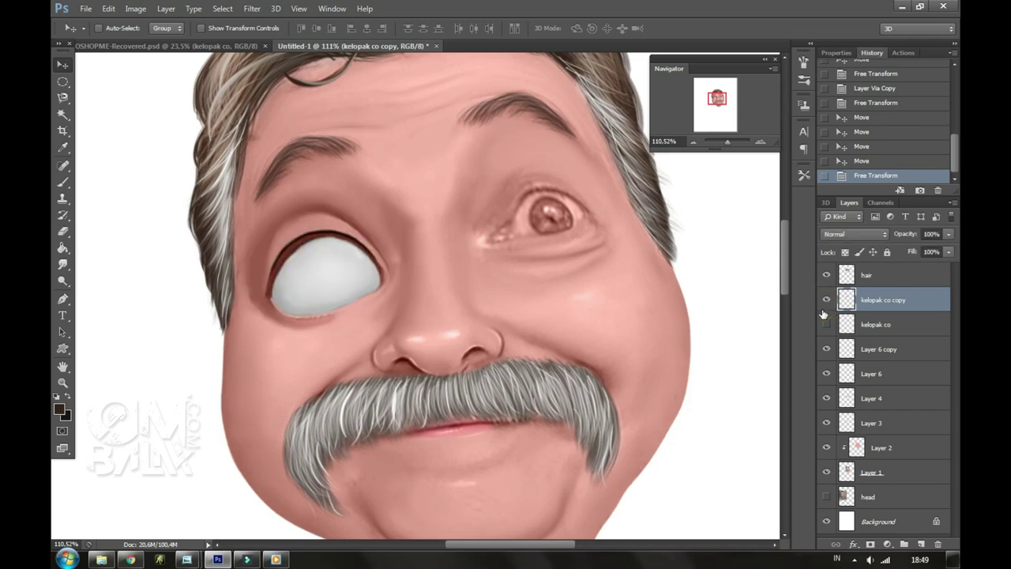
click(825, 314)
key(ctrl+e)
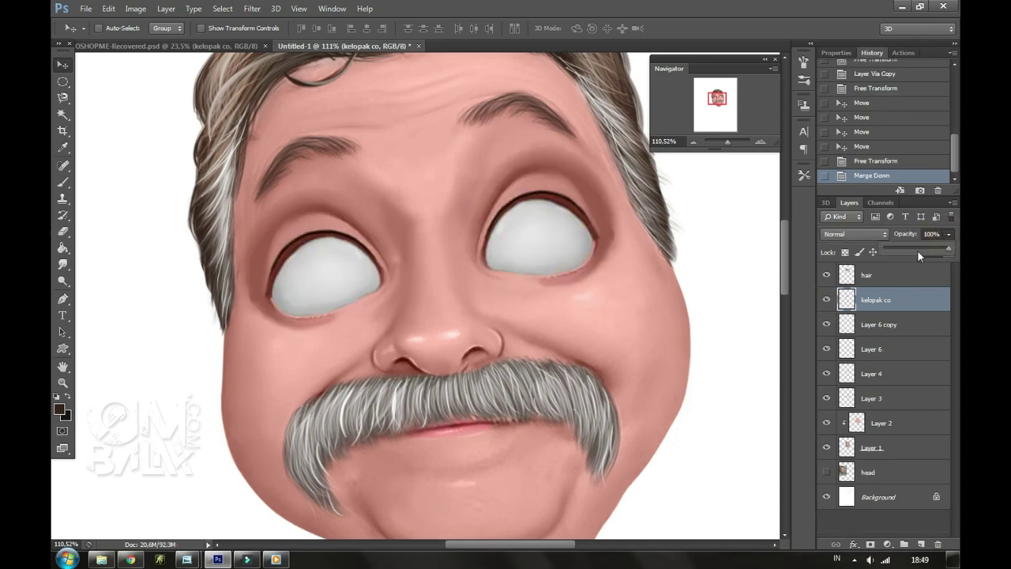
Lower kelopak co's opacity so the irises show, and select the face Layer 1.
drag(949, 234, 917, 249)
click(881, 422)
click(872, 448)
Use Liquify's Forward Warp on Layer 1 to enlarge both eyes and push in the face side.
click(251, 8)
click(277, 101)
click(68, 120)
click(398, 247)
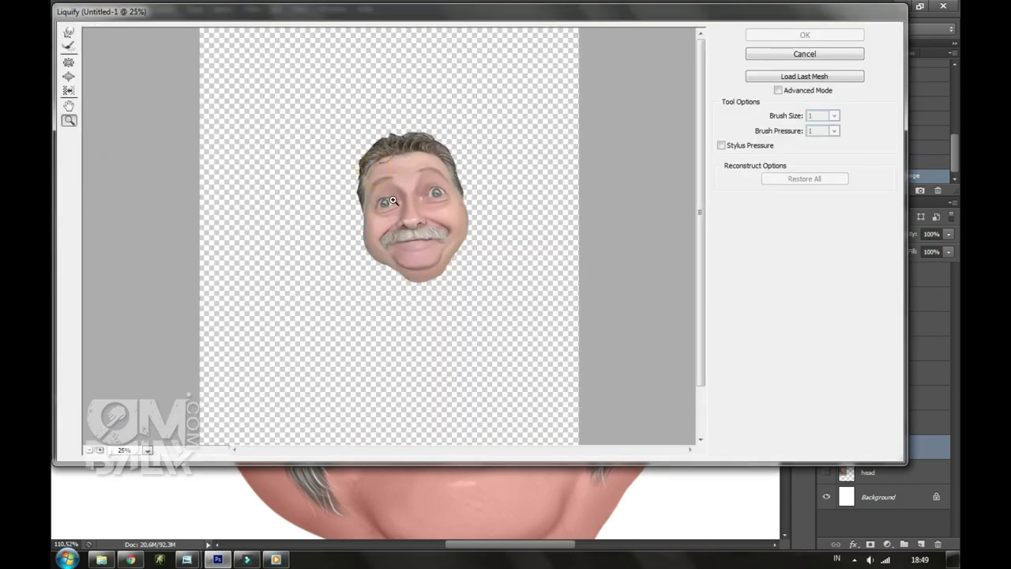
click(398, 247)
click(399, 246)
click(398, 246)
click(70, 34)
drag(348, 269, 336, 261)
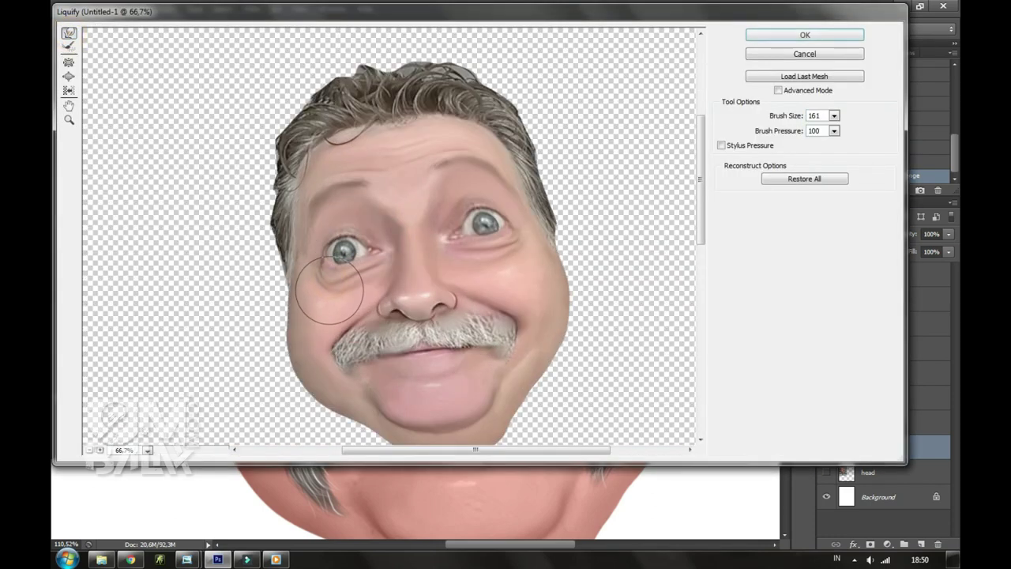
mouse_move(486, 228)
mouse_down()
mouse_move(493, 245)
mouse_move(519, 257)
mouse_up()
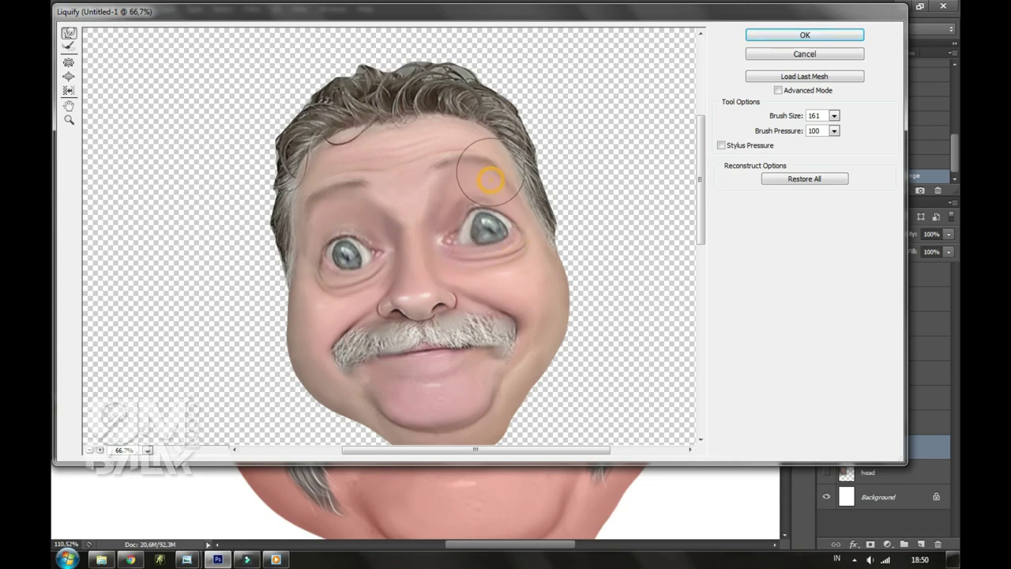
drag(296, 186, 280, 192)
click(805, 35)
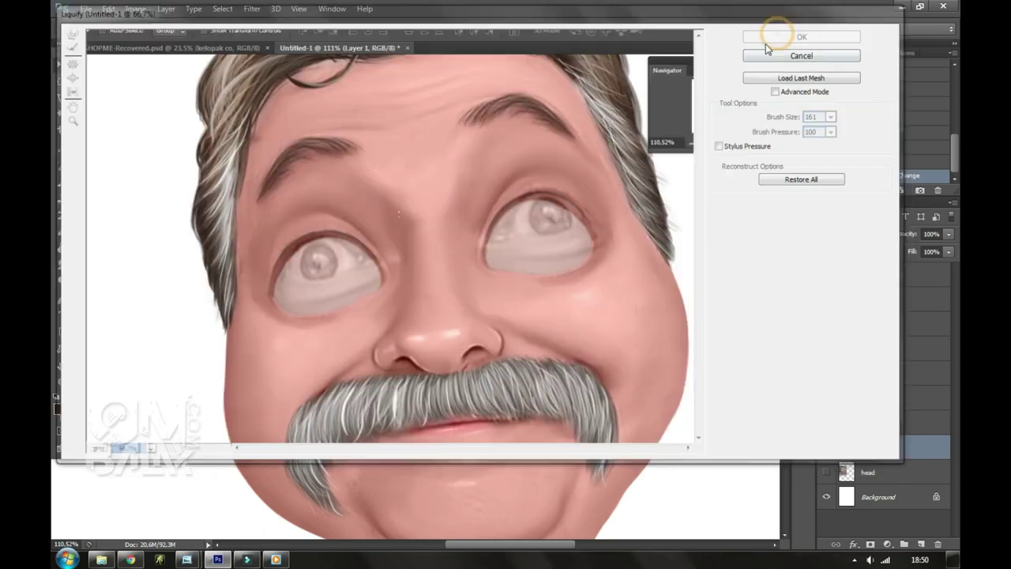
Restore kelopak co to 100% opacity and move it up over both eyes.
click(878, 300)
drag(949, 234, 956, 257)
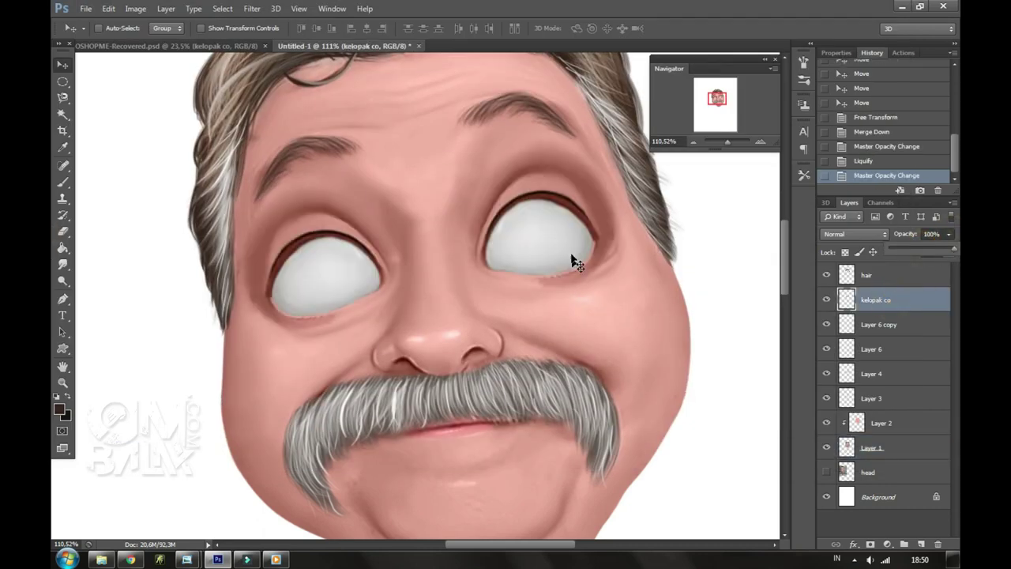
drag(559, 251, 558, 236)
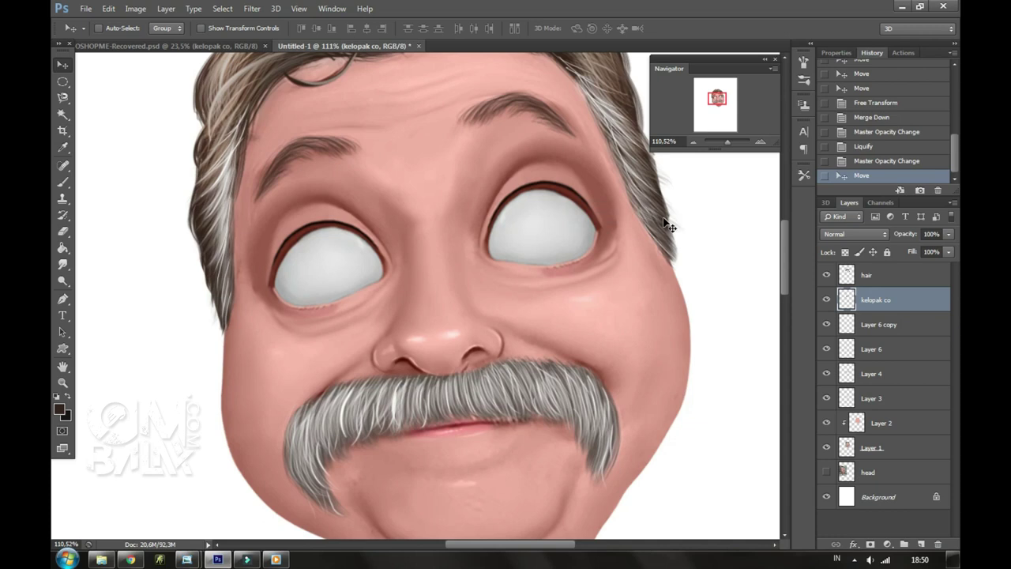
Erase stray eyelid edges around the left eye and under the right eye.
click(66, 233)
right_click(290, 202)
key(Return)
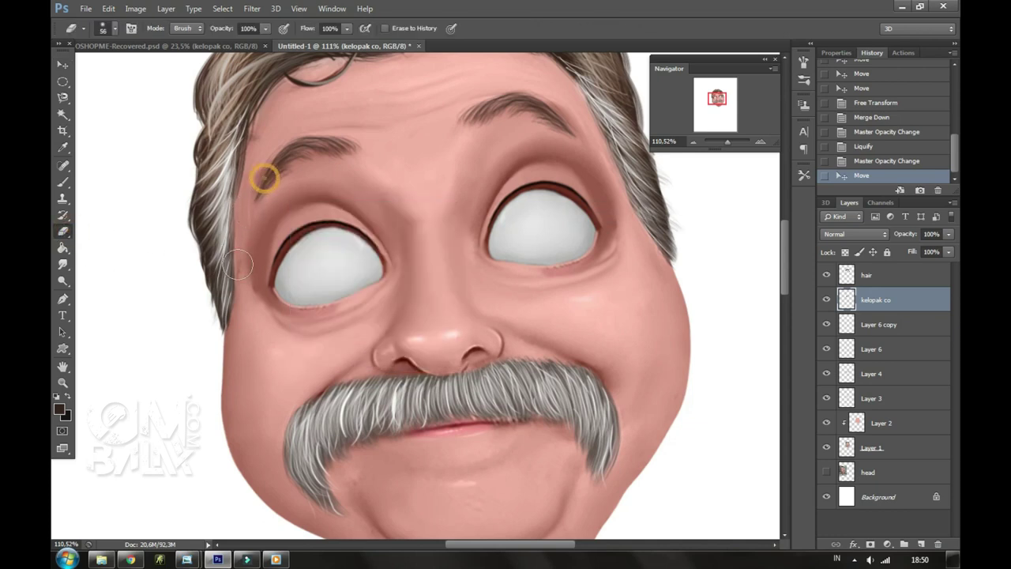
drag(266, 174, 237, 292)
mouse_move(308, 185)
mouse_down()
mouse_move(508, 141)
mouse_move(632, 214)
mouse_move(616, 300)
mouse_up()
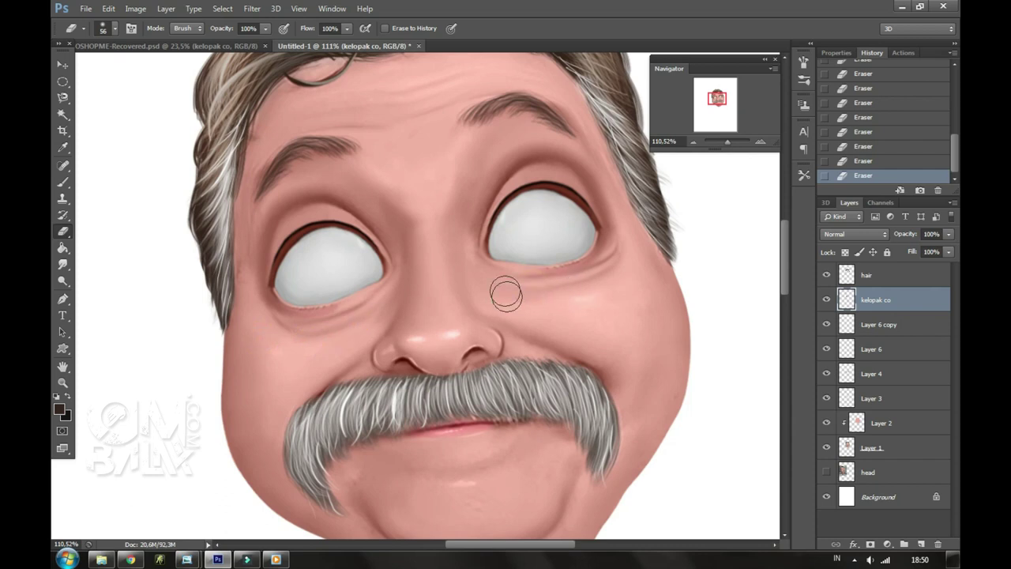
mouse_move(553, 308)
mouse_down()
mouse_move(498, 287)
mouse_move(359, 332)
mouse_up()
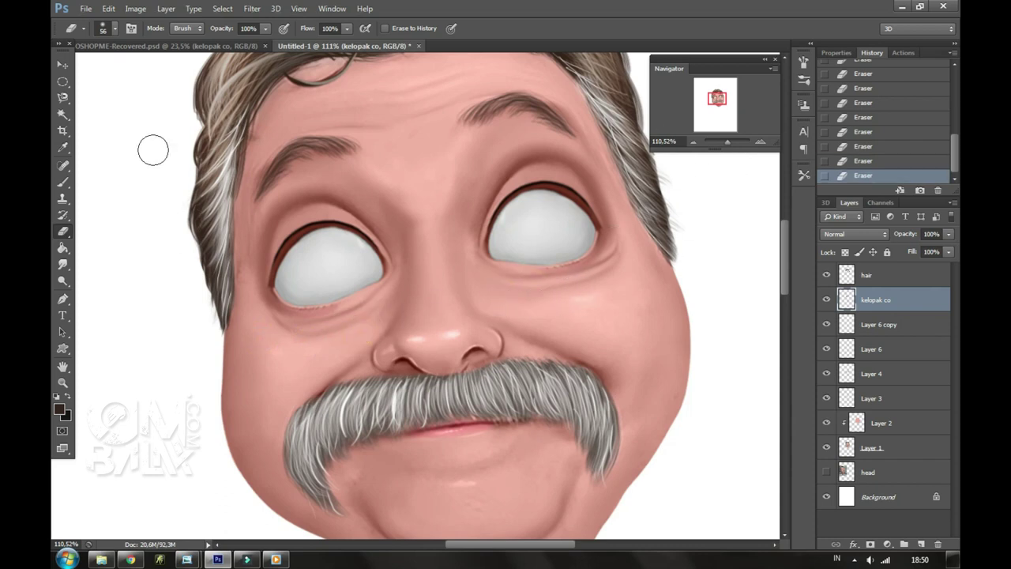
Try nudging the eyelid down, undo it, then switch to OSHOPME-Recovered.psd.
key(v)
key(Down)
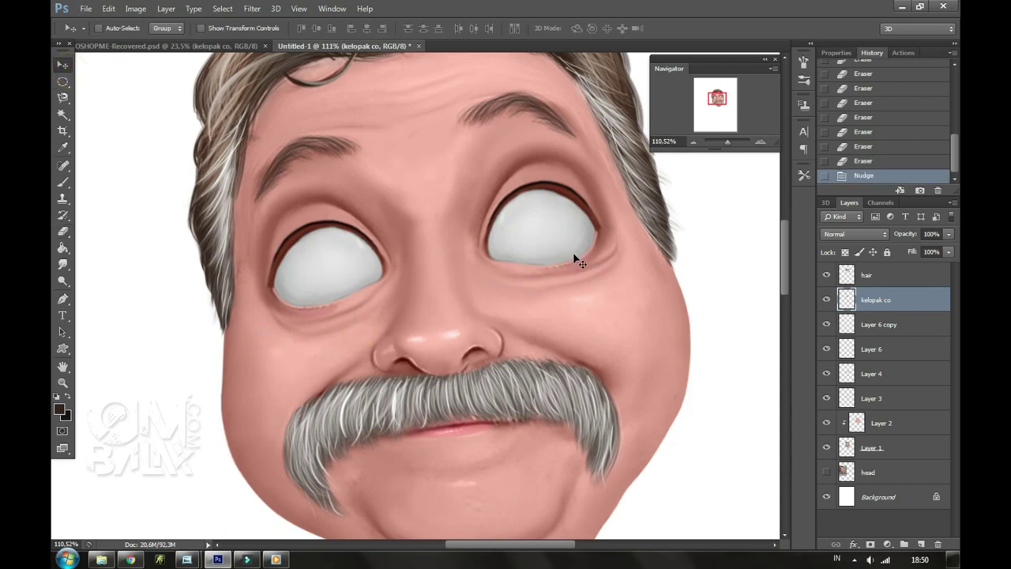
drag(577, 260, 577, 287)
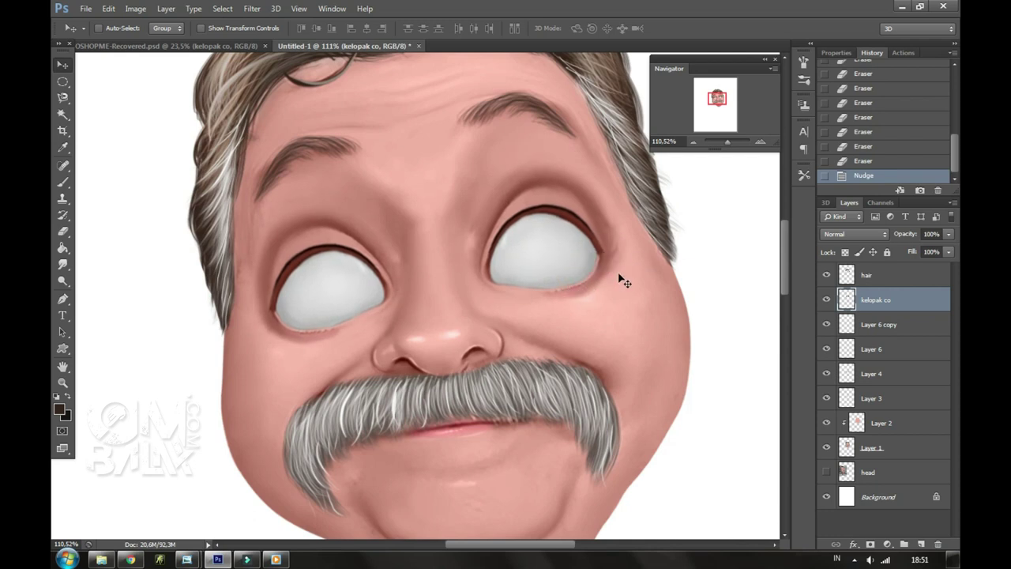
key(ctrl+z)
drag(729, 142, 730, 141)
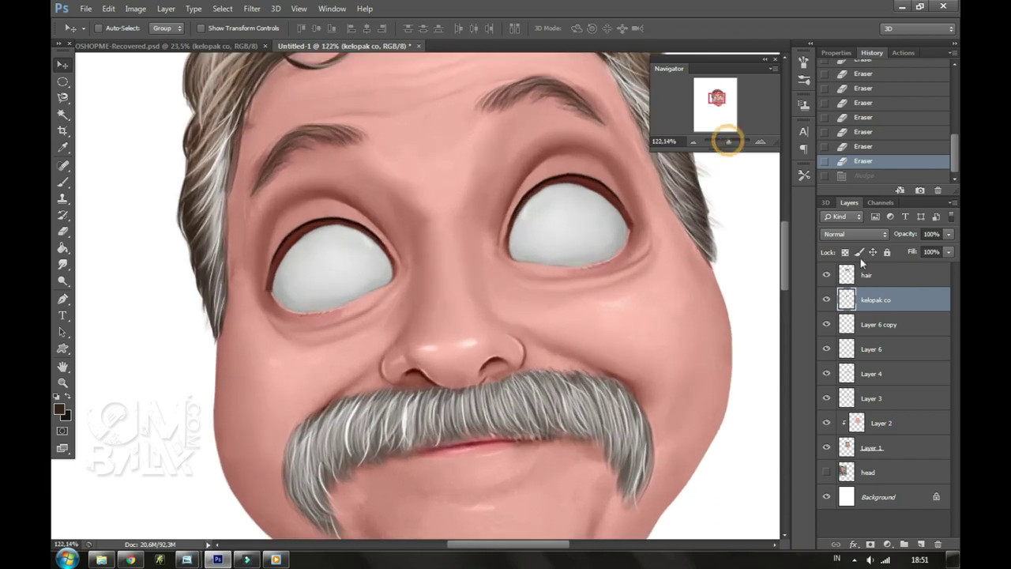
key(ctrl+Tab)
Bring the mata 1 iris into Untitled-1, scaled to about 70% and placed in an eye socket.
click(872, 374)
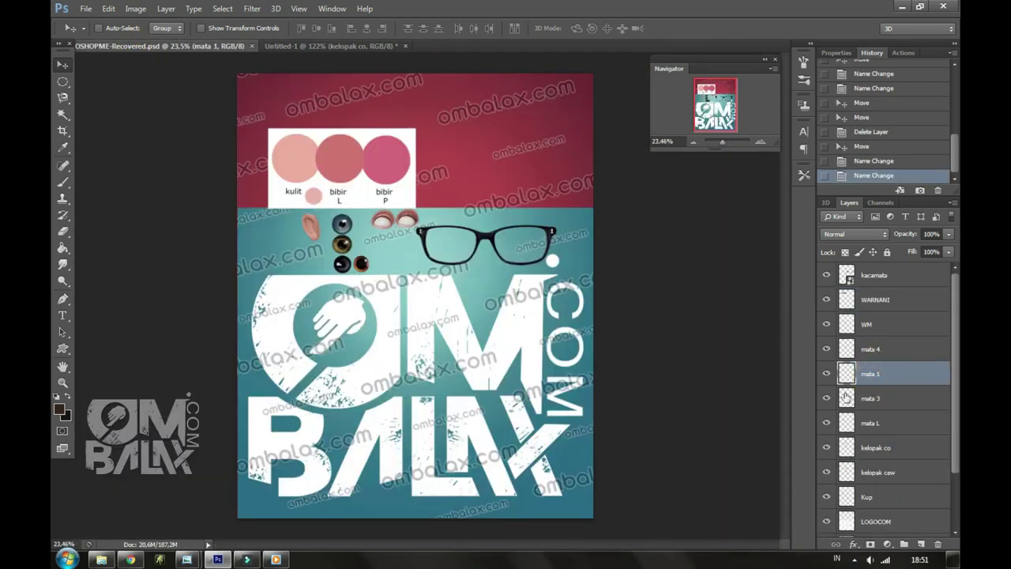
drag(342, 224, 340, 254)
key(ctrl+t)
drag(385, 322, 364, 309)
mouse_move(344, 277)
mouse_down()
mouse_move(353, 291)
mouse_move(408, 280)
mouse_move(593, 212)
mouse_move(644, 210)
mouse_up()
key(Return)
Shrink the right iris to about 86% and nudge it upward.
key(Up)
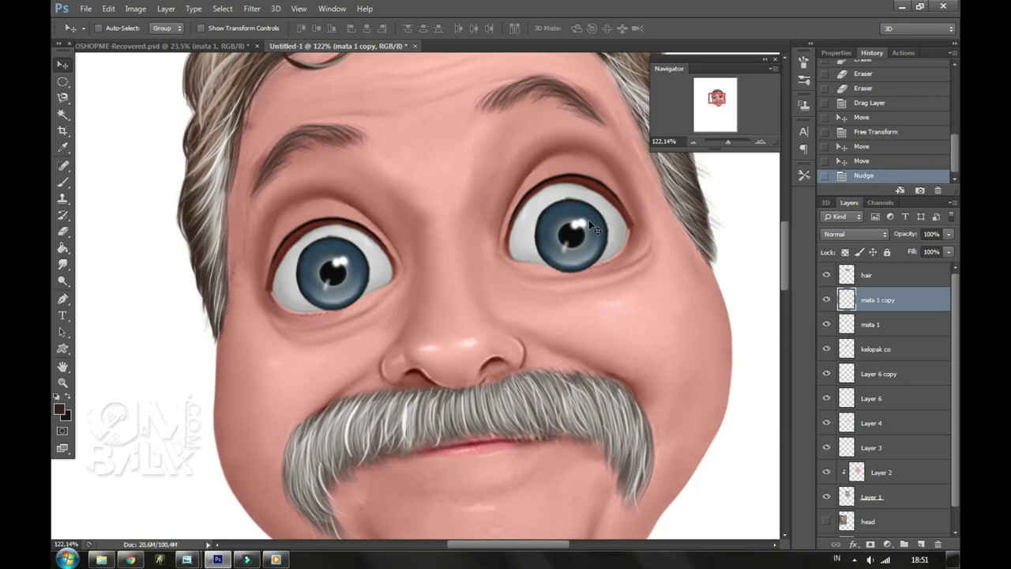
drag(728, 142, 731, 143)
drag(826, 300, 826, 324)
click(826, 324)
click(826, 324)
key(ctrl+t)
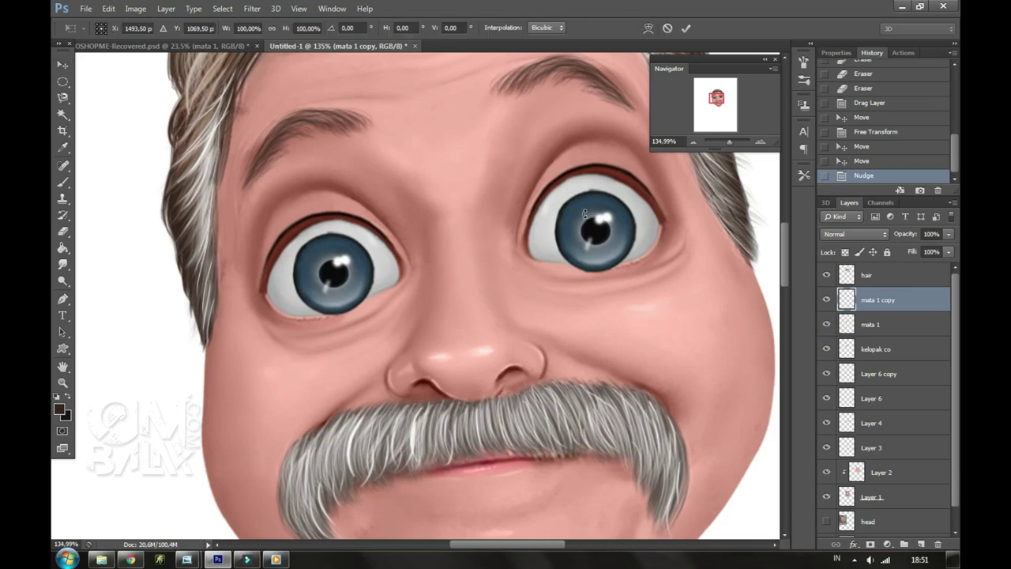
drag(637, 188, 631, 198)
key(Return)
key(Up)
Shrink the left iris to about 87% and nudge it slightly right.
click(869, 325)
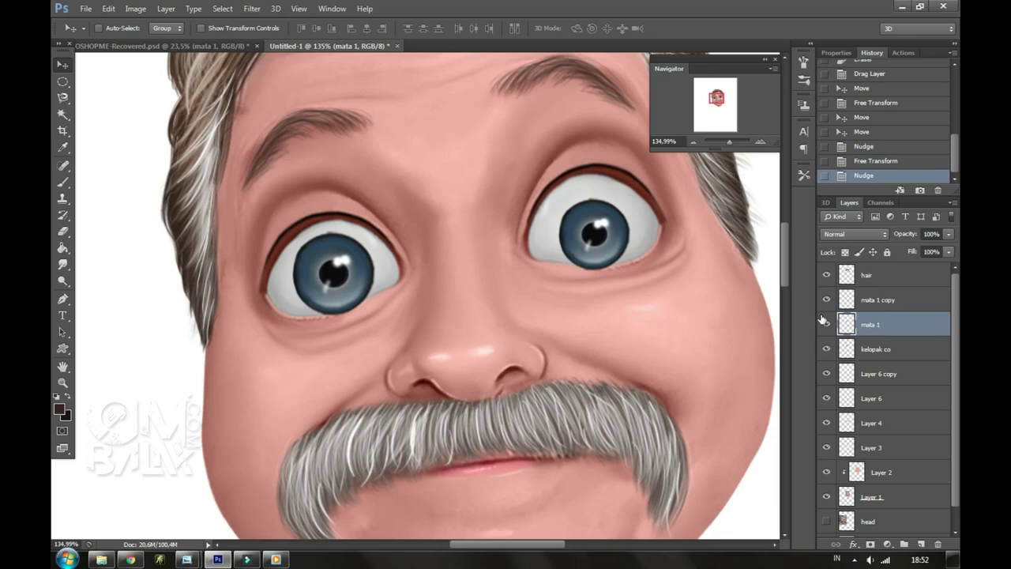
key(ctrl+t)
drag(376, 231, 360, 237)
key(Return)
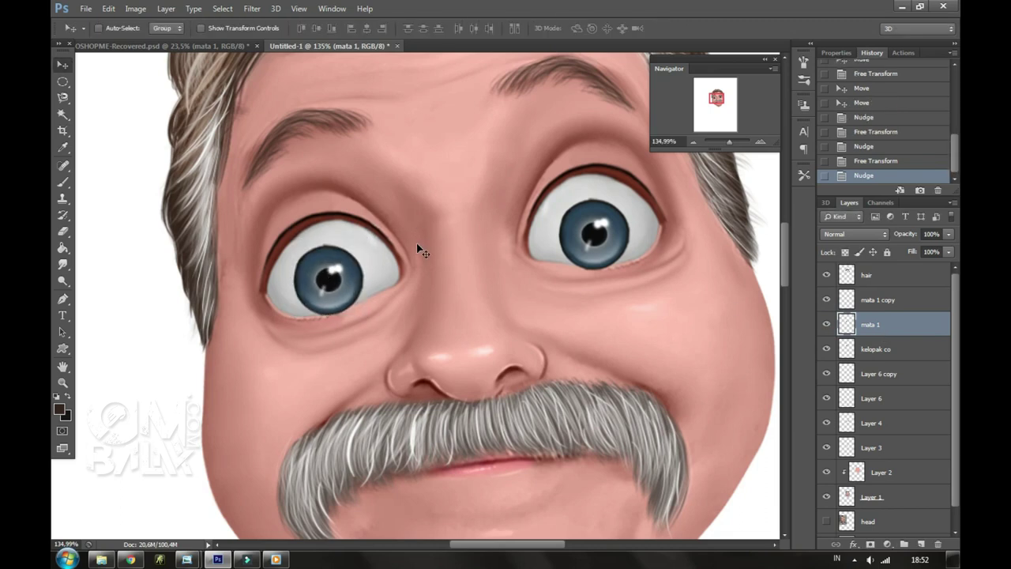
key(Right)
key(Right)
key(Right)
Merge the iris copy into mata 1 and set its opacity to 78%.
click(869, 299)
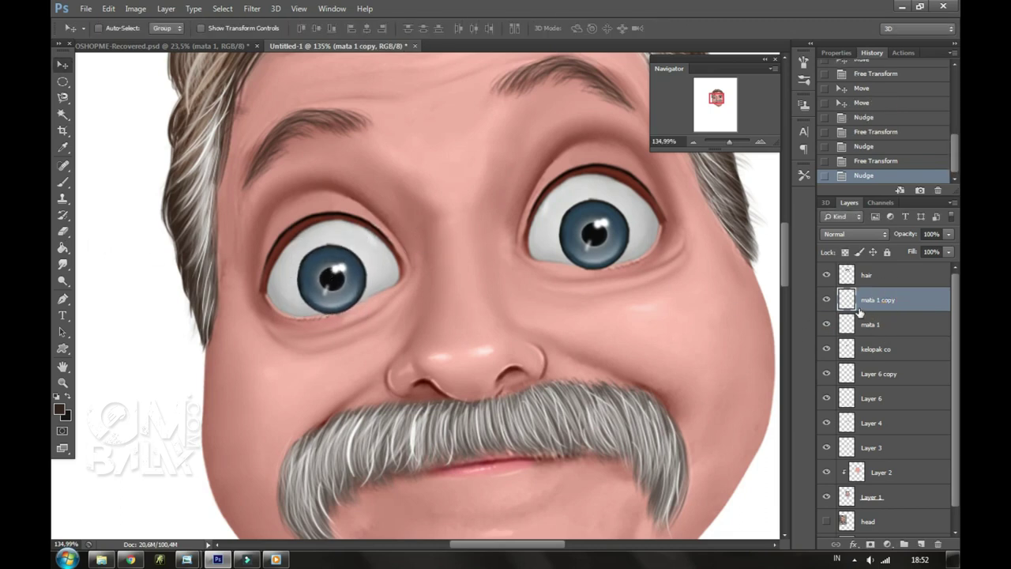
key(ctrl+e)
drag(730, 141, 733, 142)
click(949, 234)
drag(940, 248, 934, 248)
Erase iris overlap along the lower eyelid and restore mata 1 to 100% opacity.
key(e)
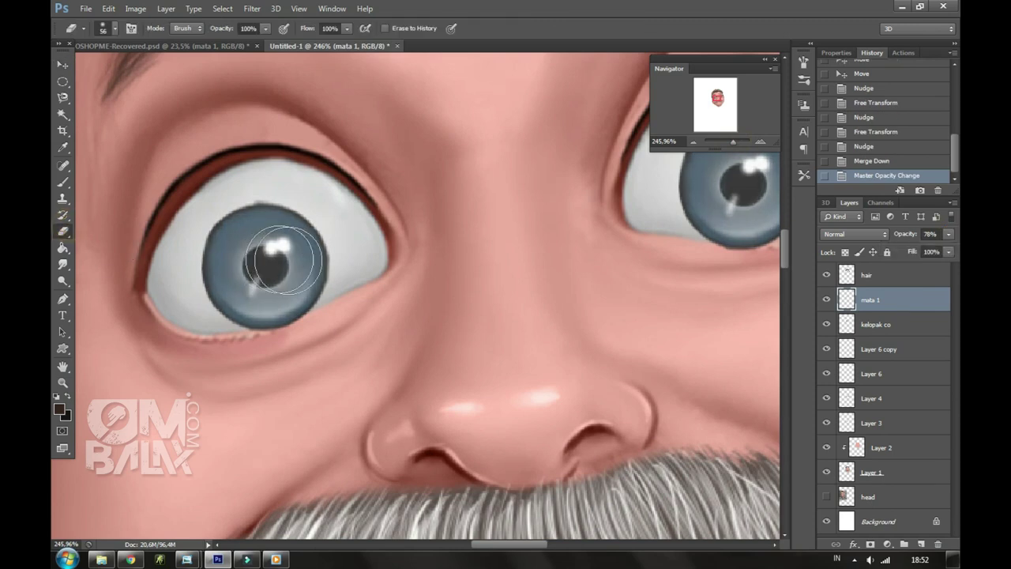
right_click(329, 315)
drag(249, 335, 312, 324)
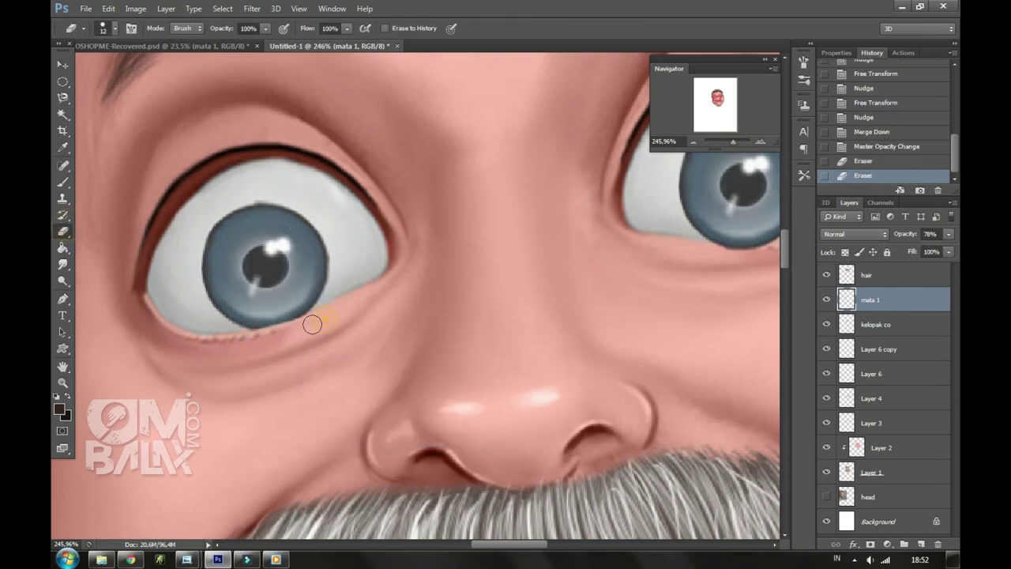
scroll(614, 256, right, 3)
click(633, 248)
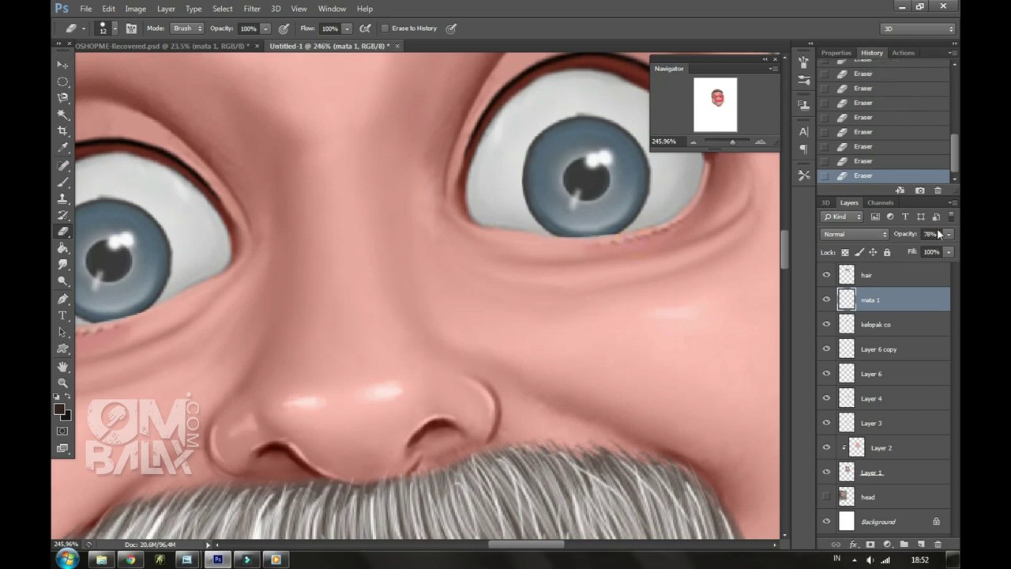
drag(941, 234, 958, 234)
Brighten the iris midtones to 1.11 with Levels.
click(135, 8)
click(296, 55)
drag(738, 242, 723, 243)
key(Return)
drag(737, 142, 726, 141)
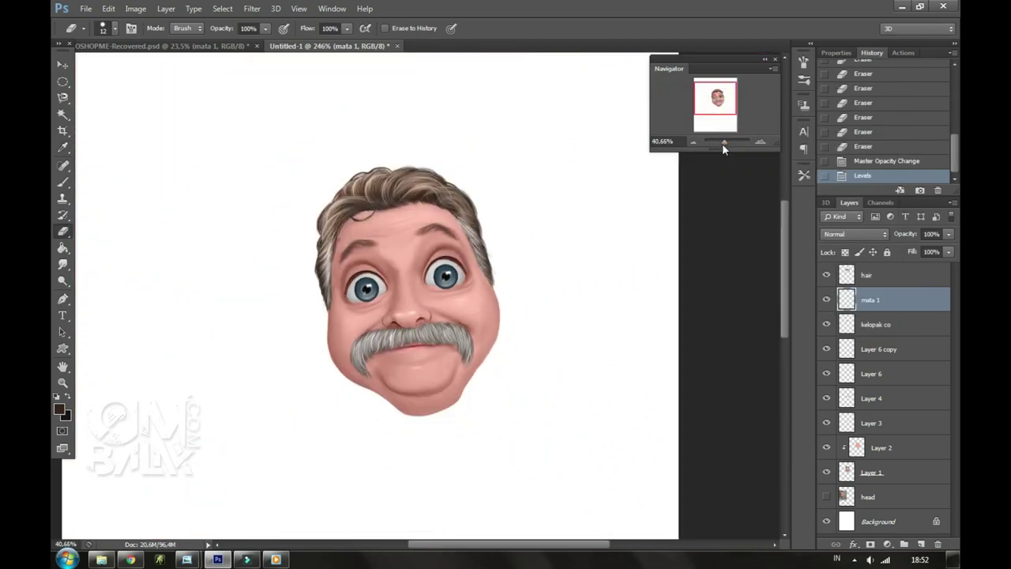
drag(556, 126, 555, 272)
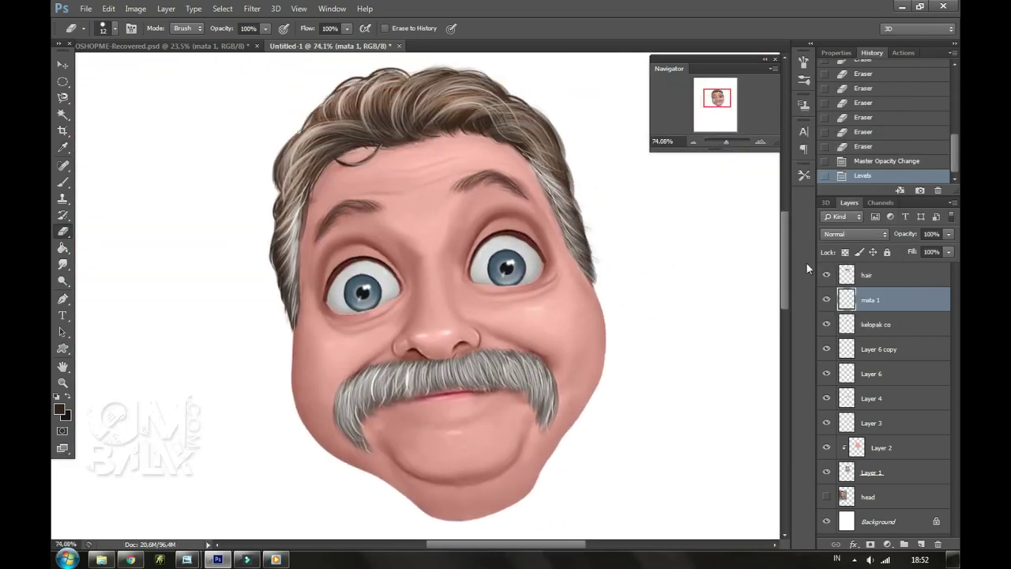
Darken the hair layer's midtones with Levels to 0.82.
click(867, 275)
click(826, 274)
click(827, 274)
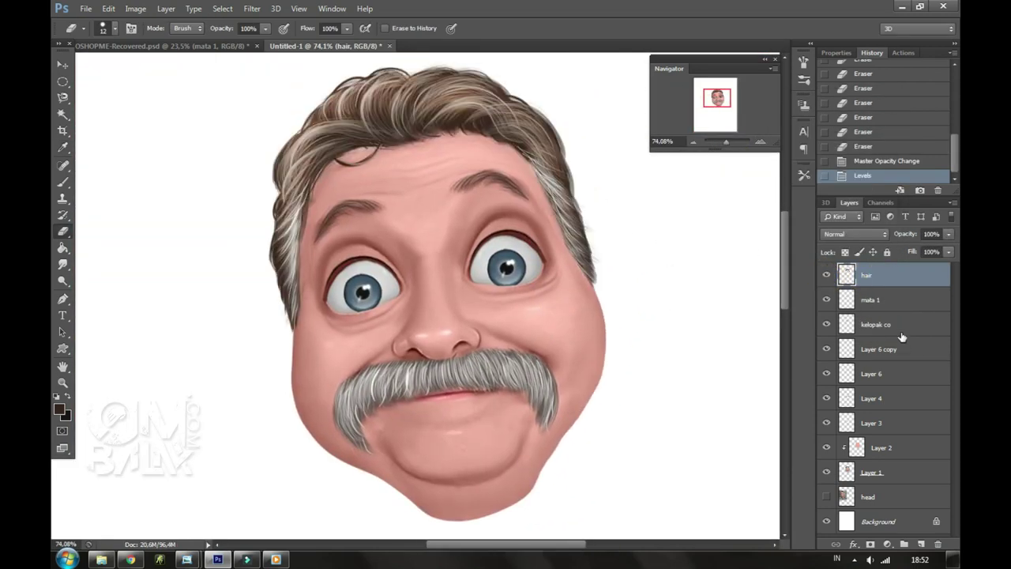
click(135, 8)
click(296, 49)
drag(738, 242, 755, 251)
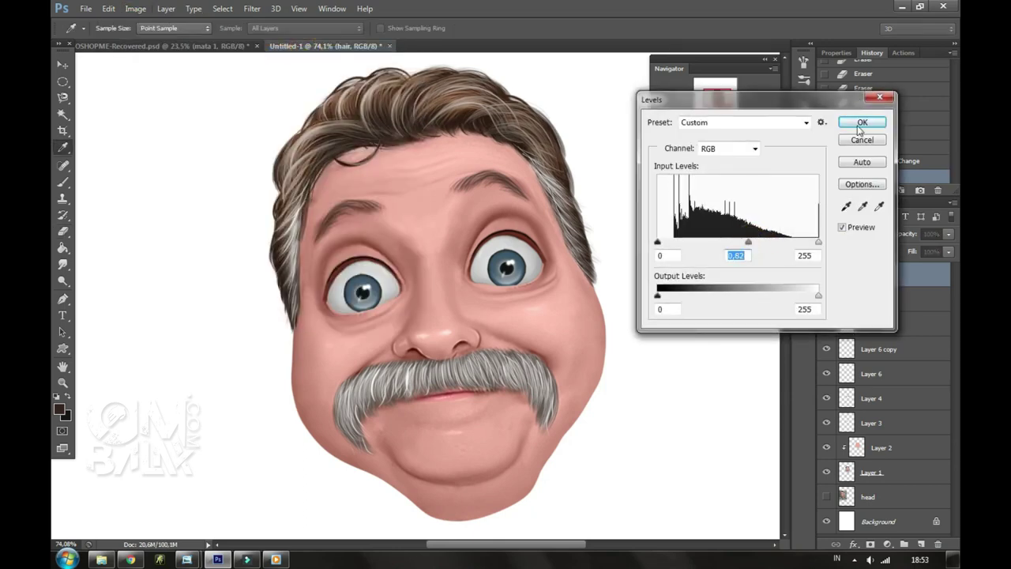
click(862, 123)
scroll(360, 272, up, 4)
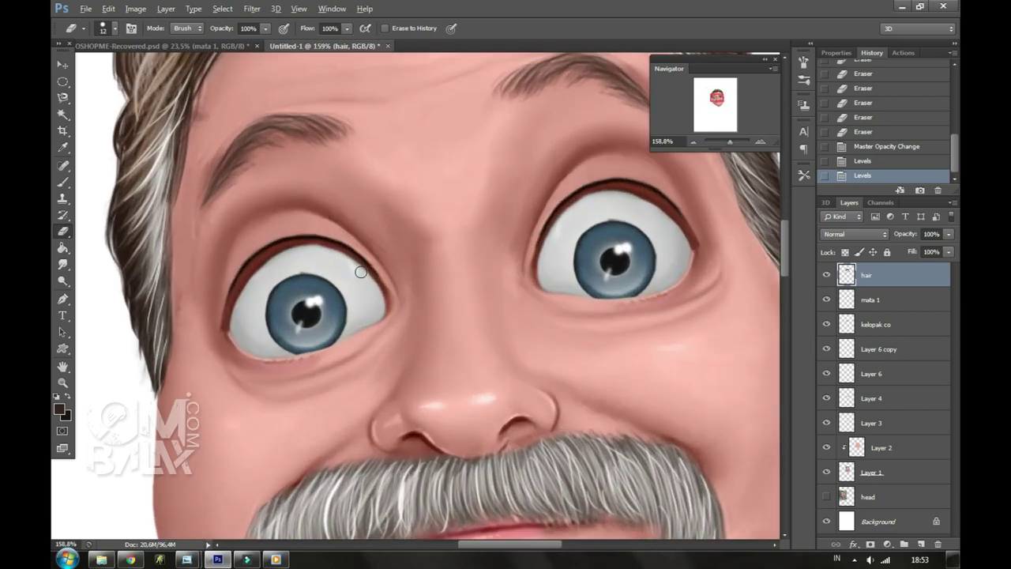
click(309, 210)
Paint fine eyelashes along the upper eyelids on the kelopak co layer with a size 6 brush.
key(b)
click(882, 324)
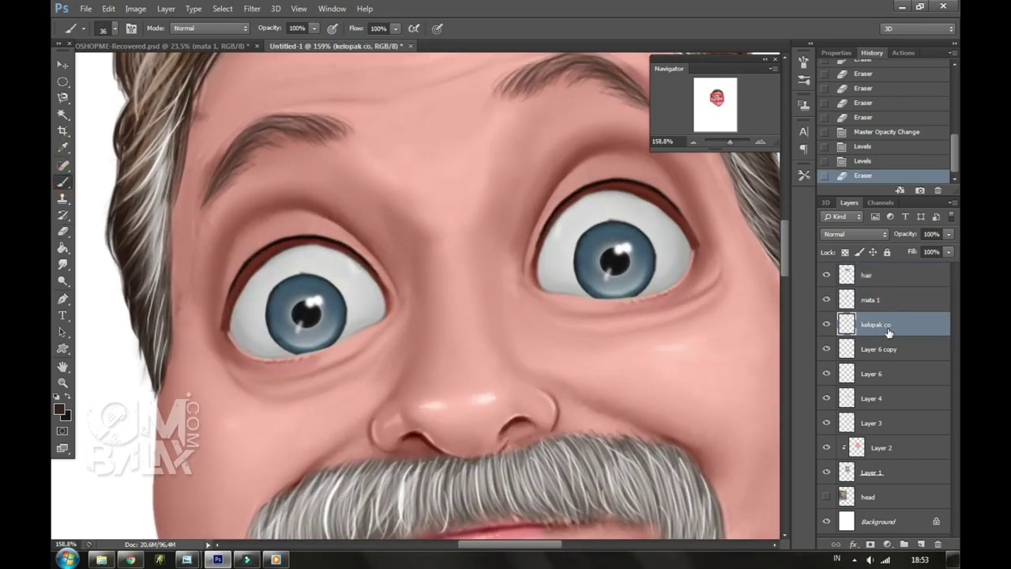
right_click(369, 275)
key(Return)
drag(237, 277, 241, 252)
drag(256, 253, 266, 235)
drag(280, 239, 278, 234)
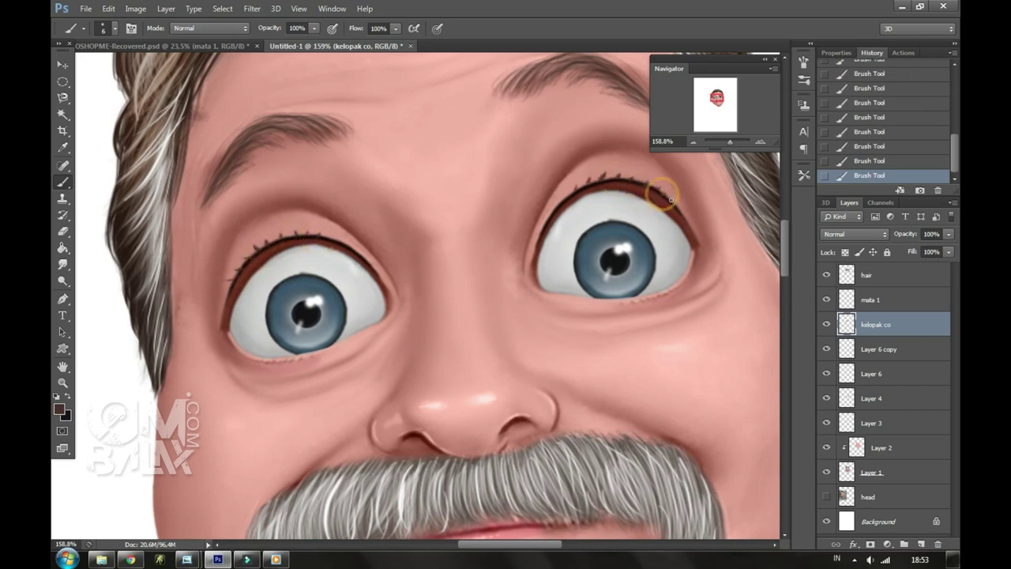
drag(731, 141, 726, 142)
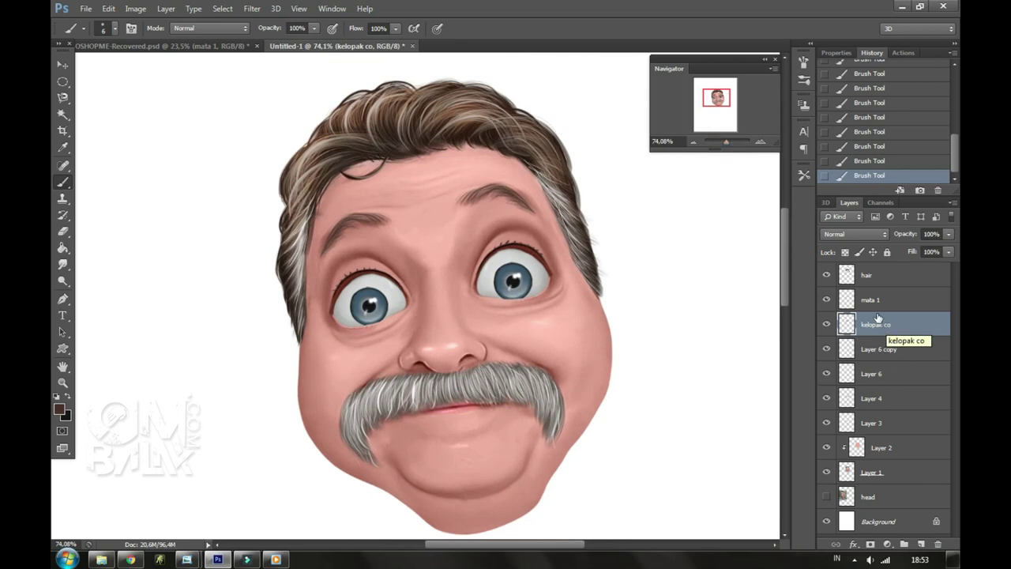
scroll(335, 202, up, 3)
Paint a dark curling hair strand at the forehead hairline on the hair layer.
click(870, 275)
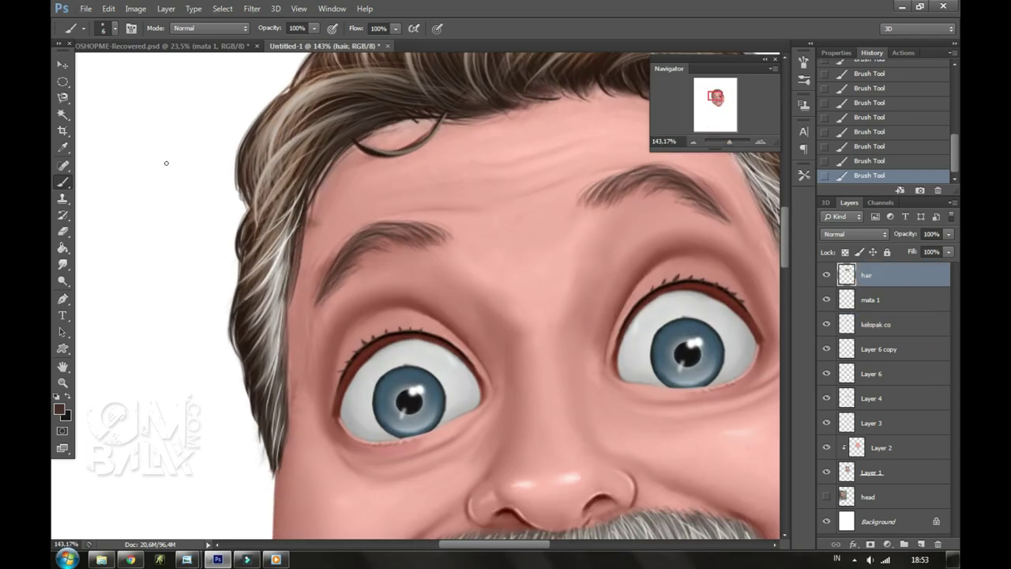
drag(280, 289, 310, 178)
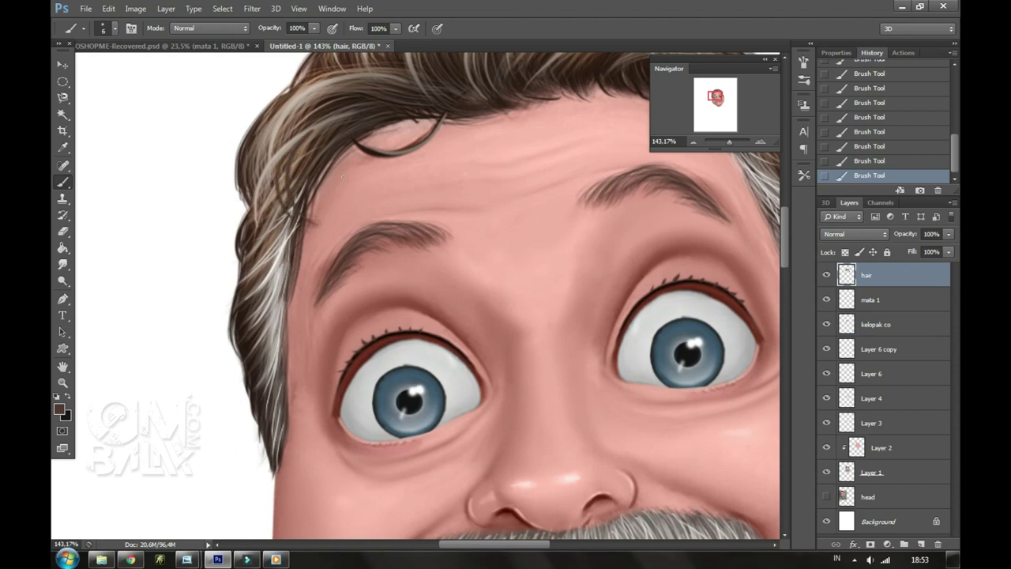
scroll(336, 79, up, 2)
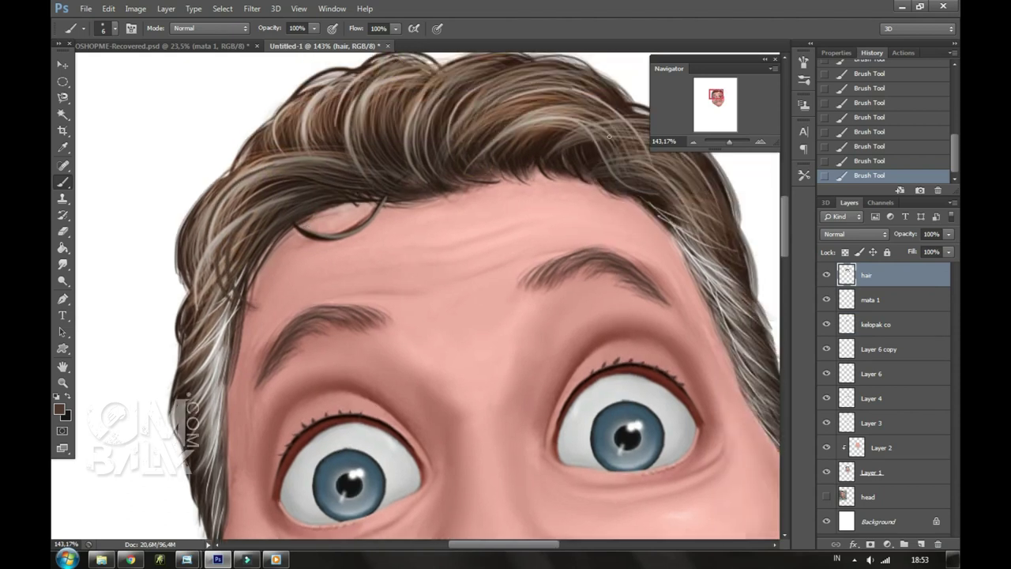
drag(623, 177, 501, 156)
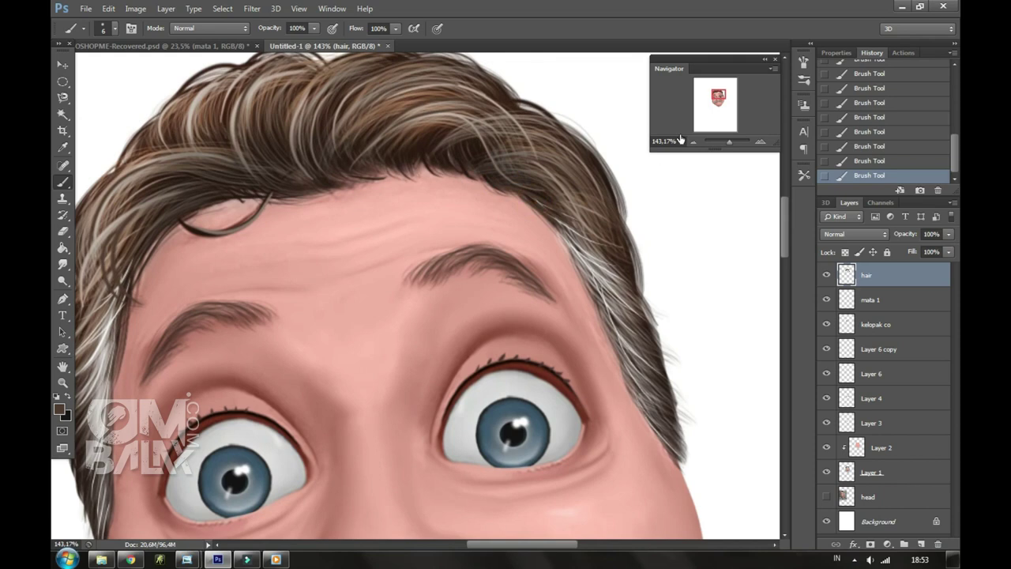
drag(729, 142, 725, 143)
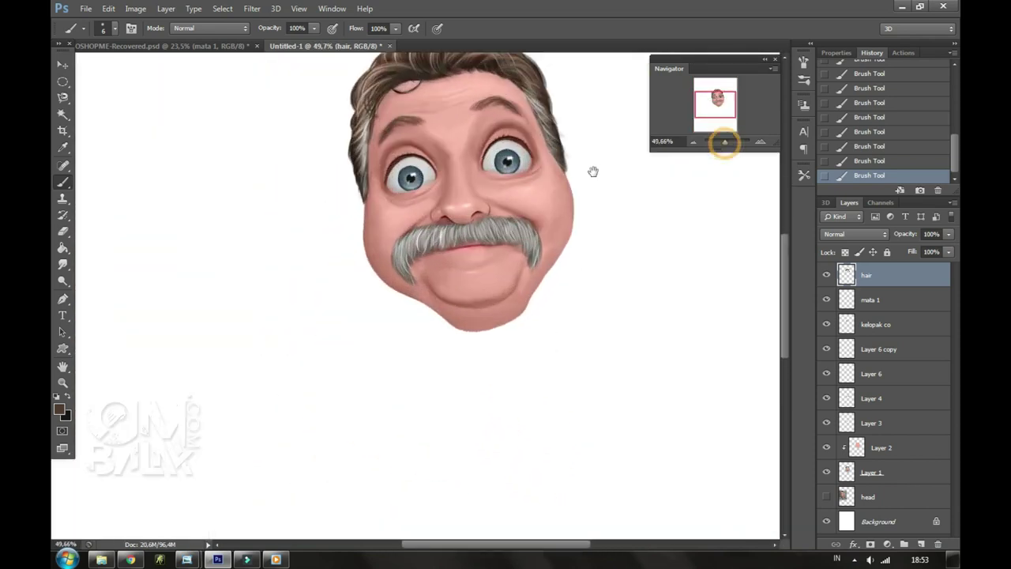
drag(593, 171, 587, 223)
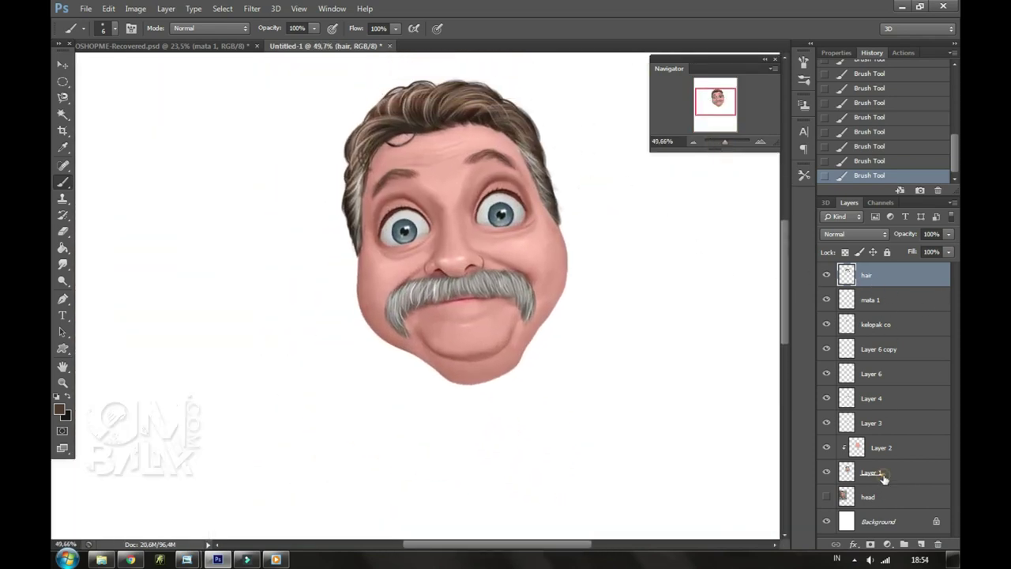
Merge the layers from hair through Layer 1 into one, keeping the reference photo hidden.
shift+click(883, 474)
right_click(883, 475)
click(753, 350)
click(826, 299)
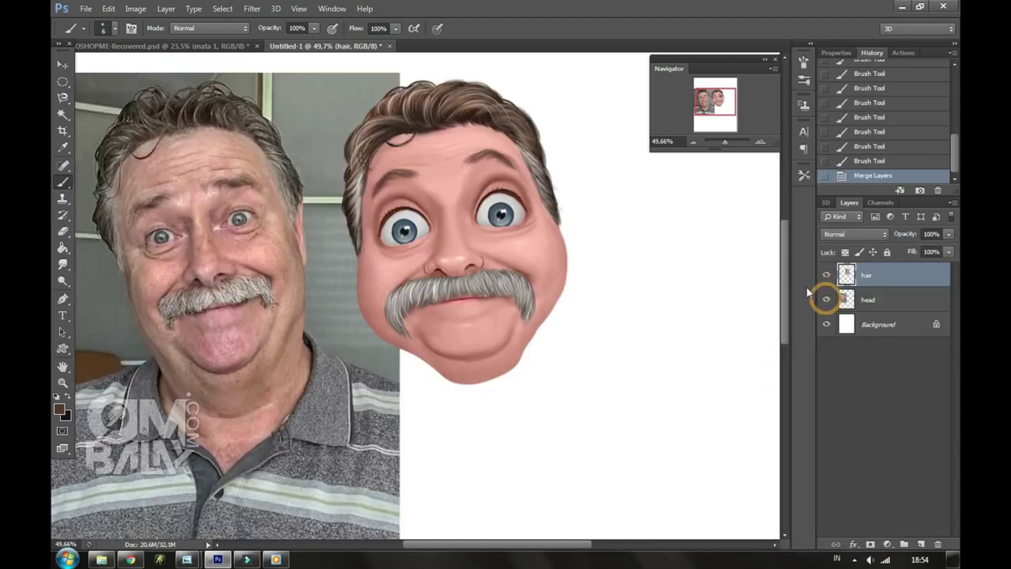
click(827, 300)
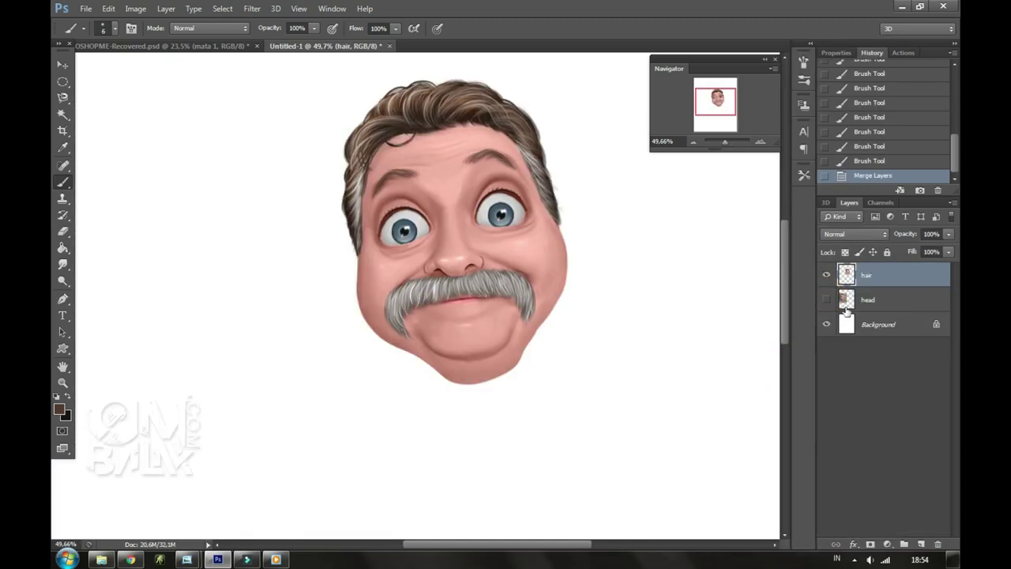
Draw a Pen path around the chin and convert it into a selection.
drag(726, 145, 730, 145)
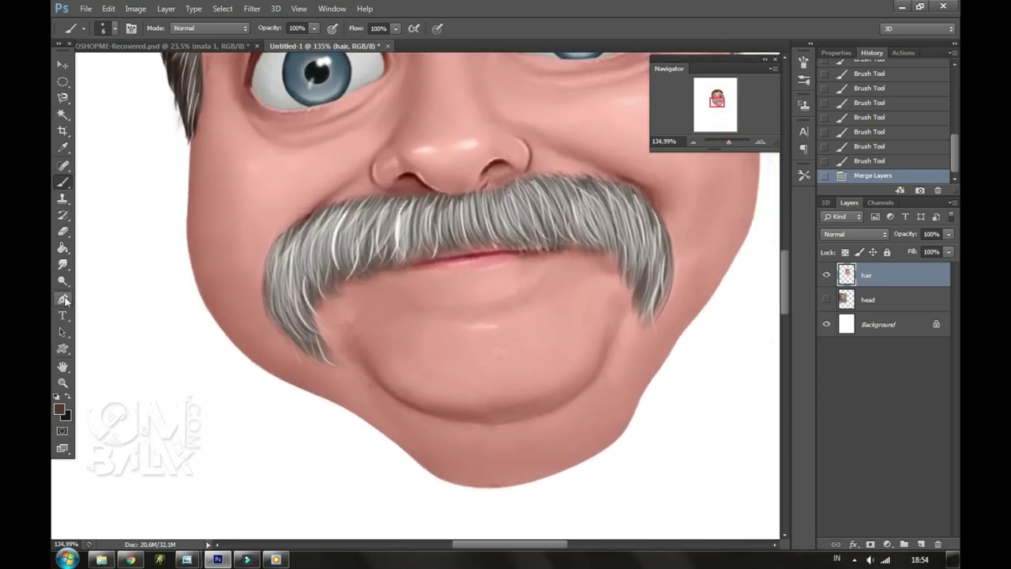
click(63, 299)
click(224, 352)
click(575, 395)
click(614, 345)
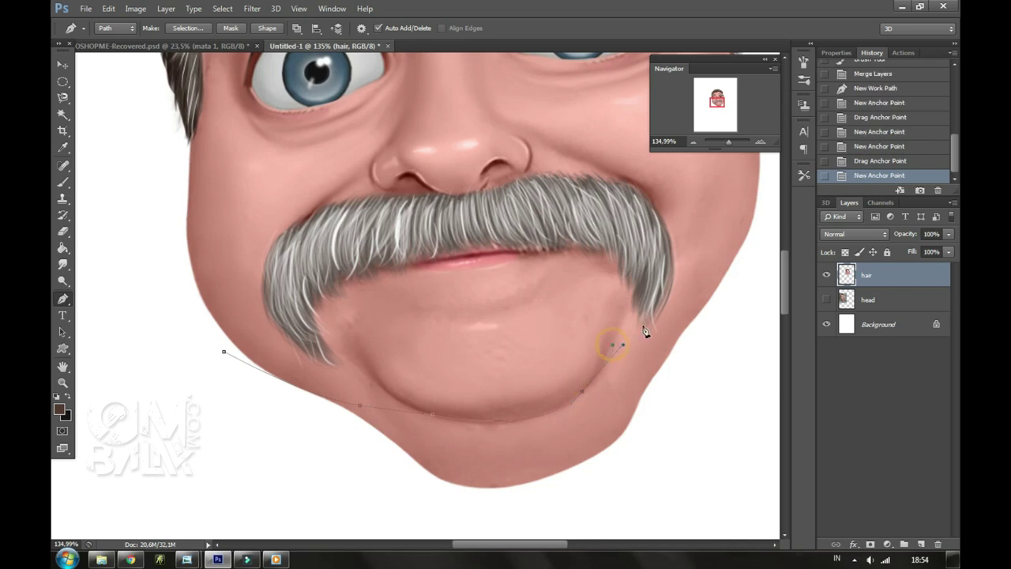
click(761, 215)
click(750, 383)
click(702, 481)
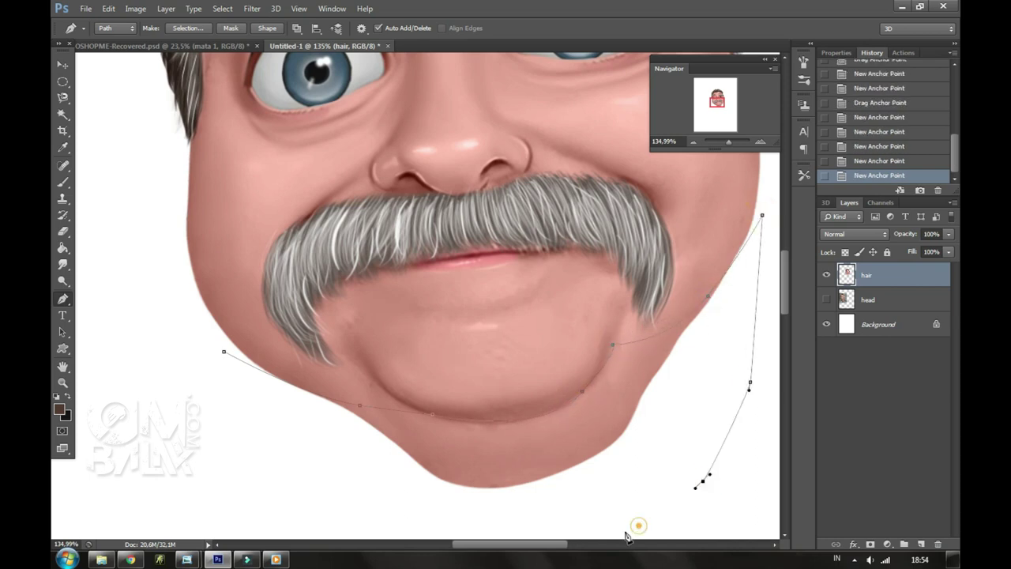
click(214, 338)
click(189, 27)
click(543, 131)
scroll(522, 298, down, 3)
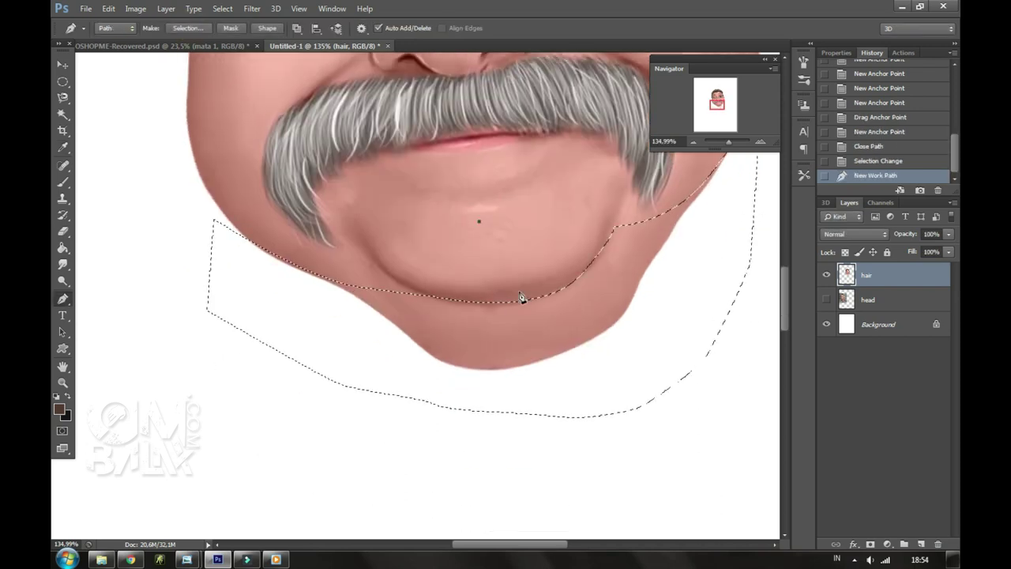
Try moving the chin selection down, undo it, deselect, and delete the chin path.
click(62, 63)
drag(522, 324, 535, 410)
drag(729, 142, 727, 143)
key(ctrl+z)
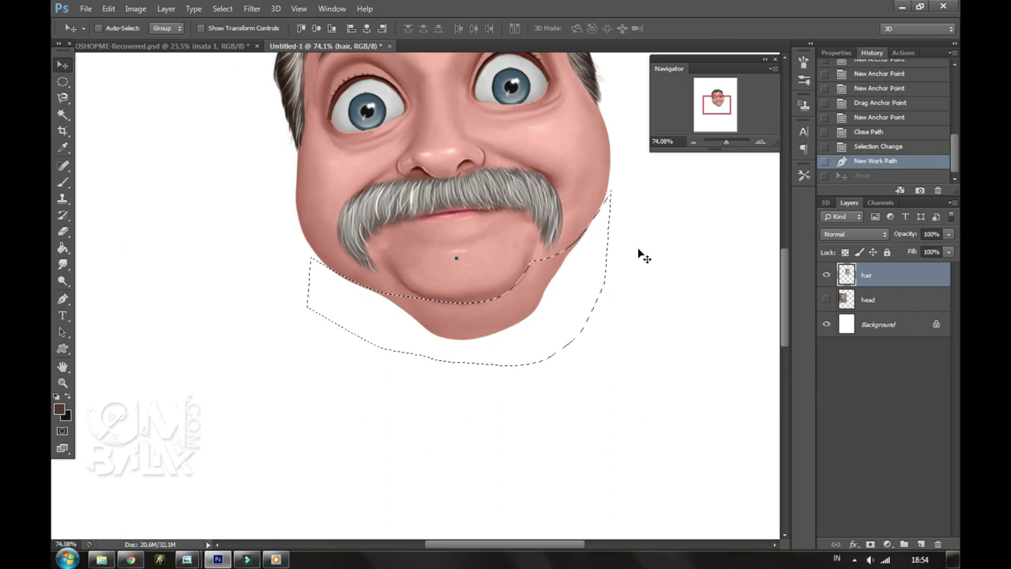
key(ctrl+d)
right_click(464, 247)
key(Escape)
click(64, 298)
right_click(449, 255)
click(474, 277)
drag(727, 143, 727, 143)
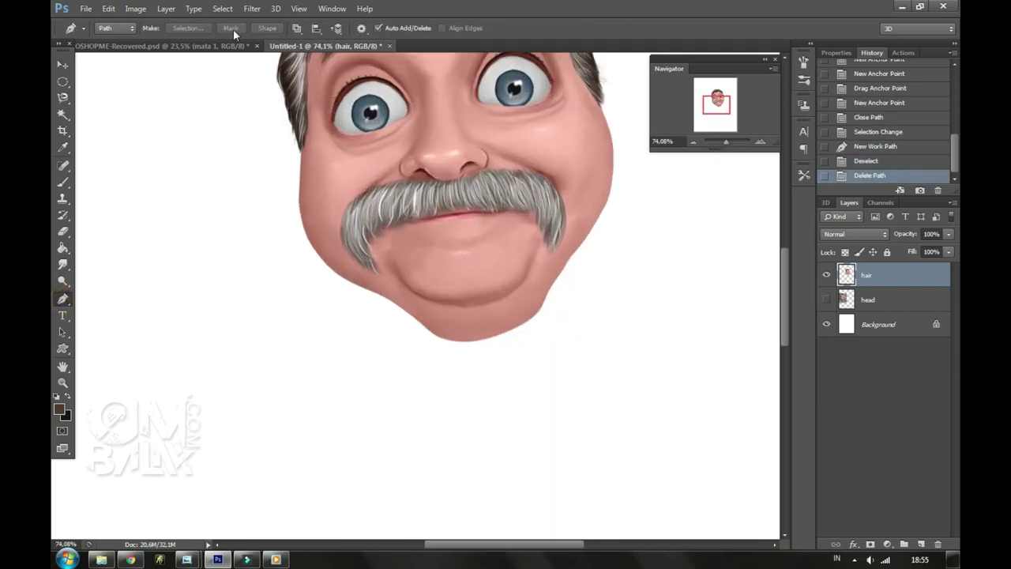
click(252, 8)
Liquify with Forward Warp at brush size 235, pushing the head outline at the temple and right side.
click(272, 92)
key(ctrl+plus)
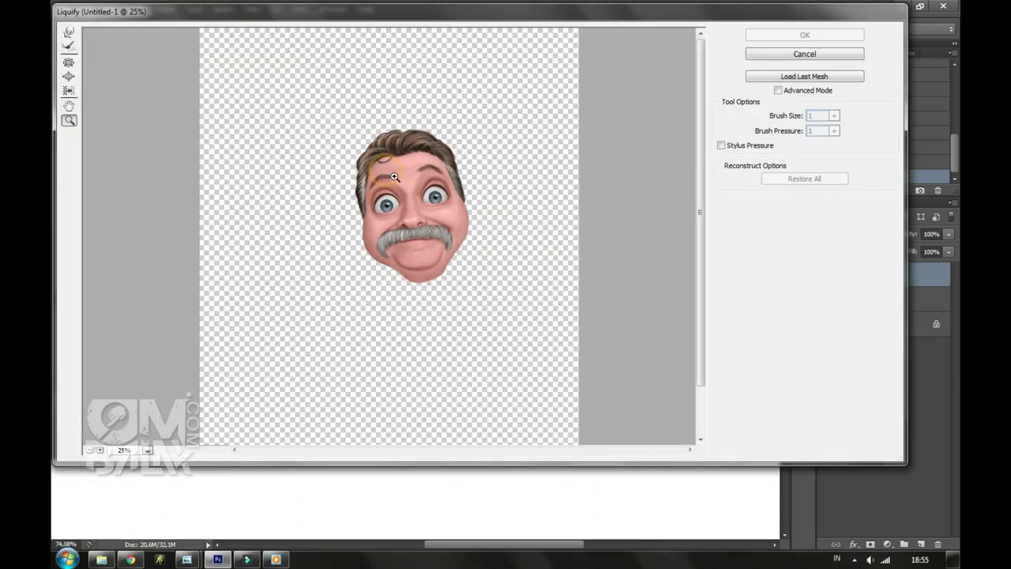
key(ctrl+plus)
key(ctrl+plus)
scroll(379, 213, down, 2)
drag(794, 136, 798, 136)
drag(519, 339, 564, 294)
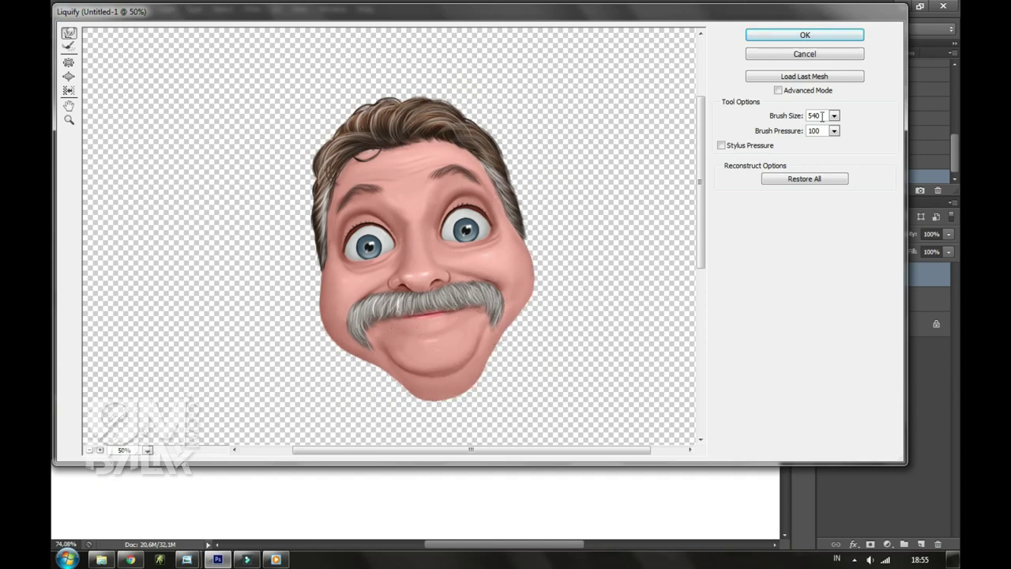
text(235)
click(391, 348)
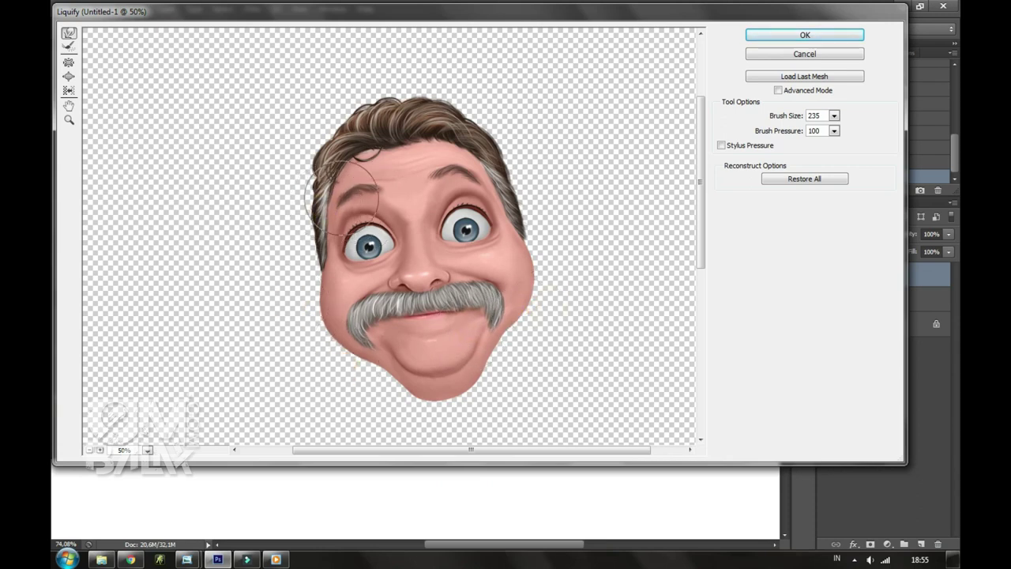
drag(484, 183, 473, 175)
click(515, 153)
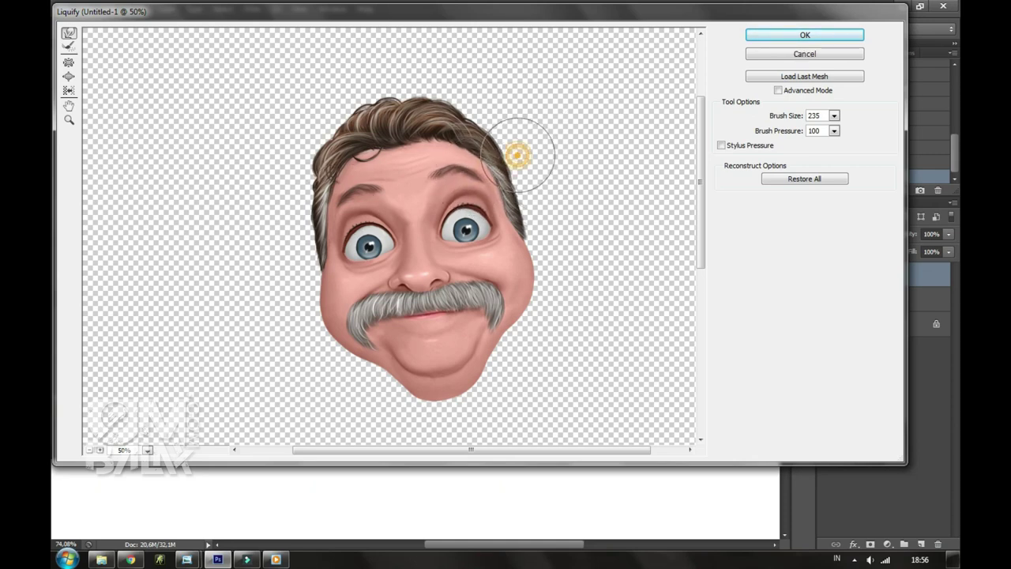
click(542, 210)
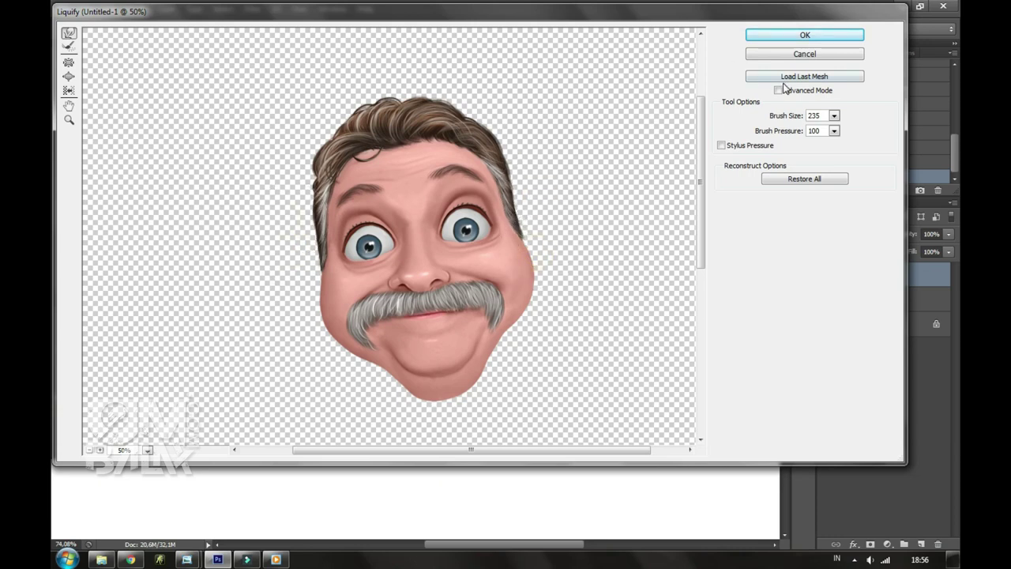
click(778, 36)
drag(735, 141, 728, 142)
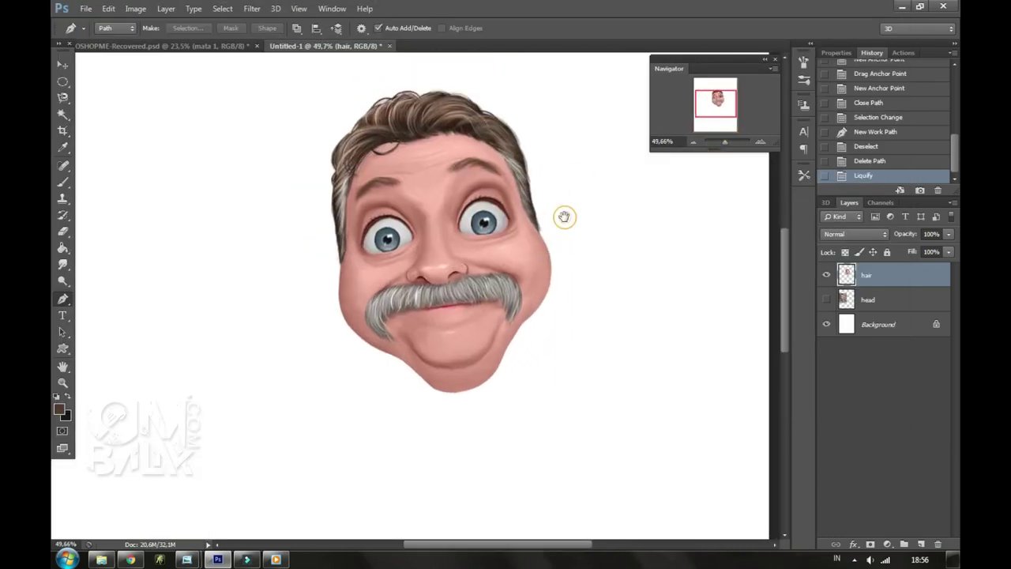
Bring the Kup ear layer into Untitled-1 below the hair layer, on the head's left side.
click(62, 65)
key(ctrl+Tab)
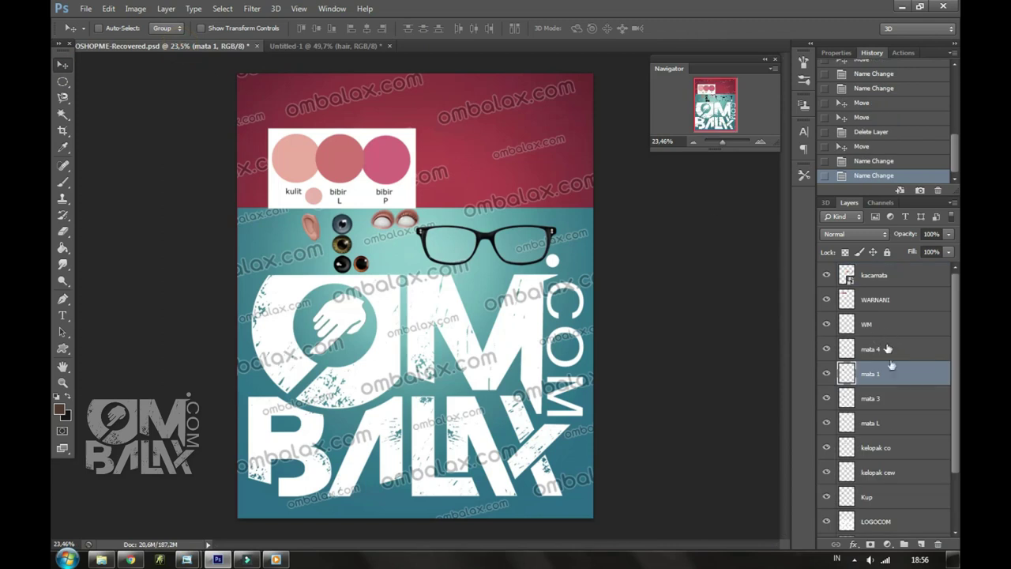
click(880, 501)
drag(311, 227, 274, 241)
click(873, 279)
drag(873, 279, 874, 300)
drag(361, 227, 417, 237)
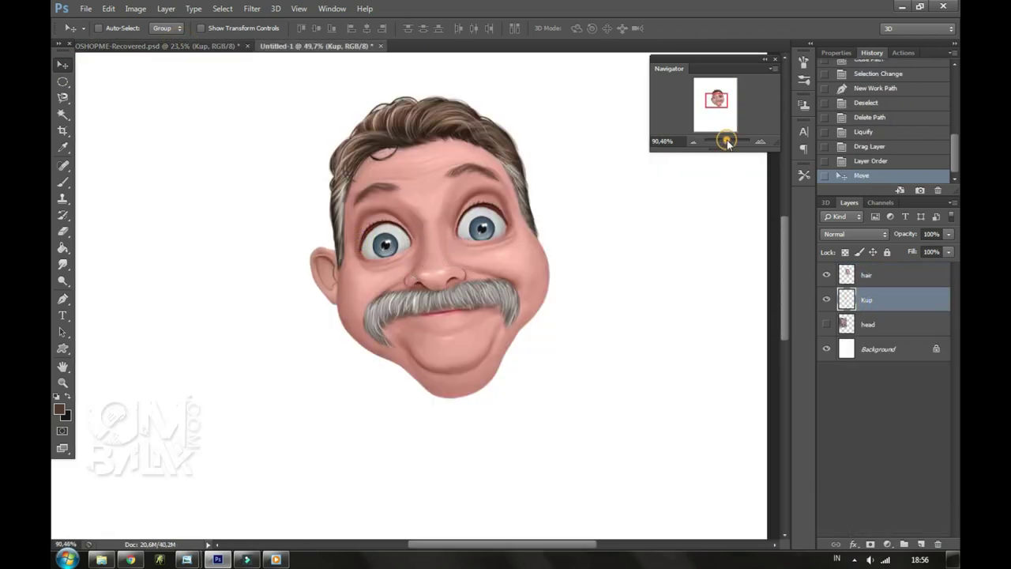
drag(722, 142, 727, 142)
Scale, rotate and warp the ear to fit the side of the head.
key(ctrl+t)
drag(204, 194, 184, 189)
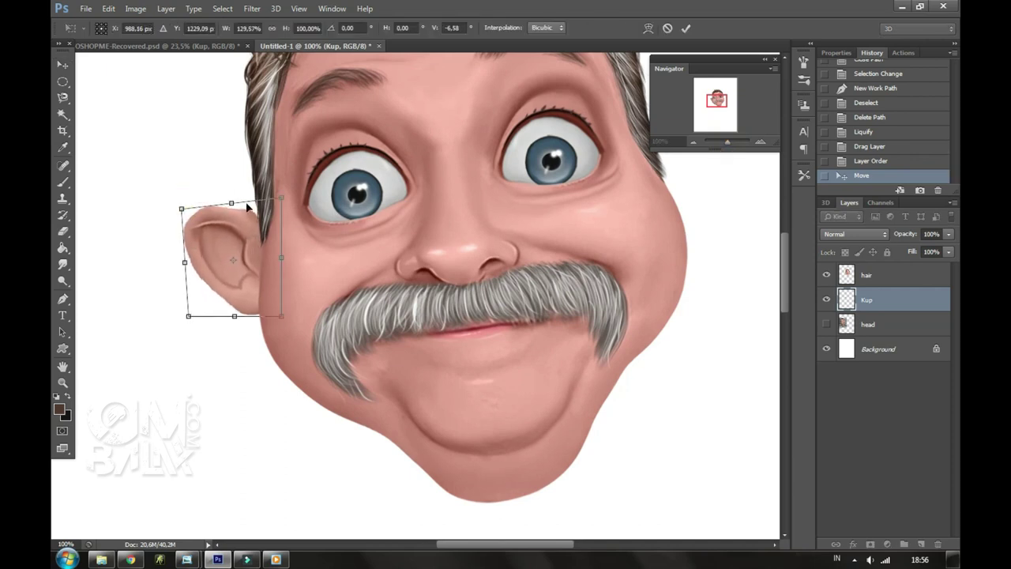
click(649, 28)
drag(192, 264, 197, 260)
drag(271, 301, 265, 311)
drag(186, 209, 197, 204)
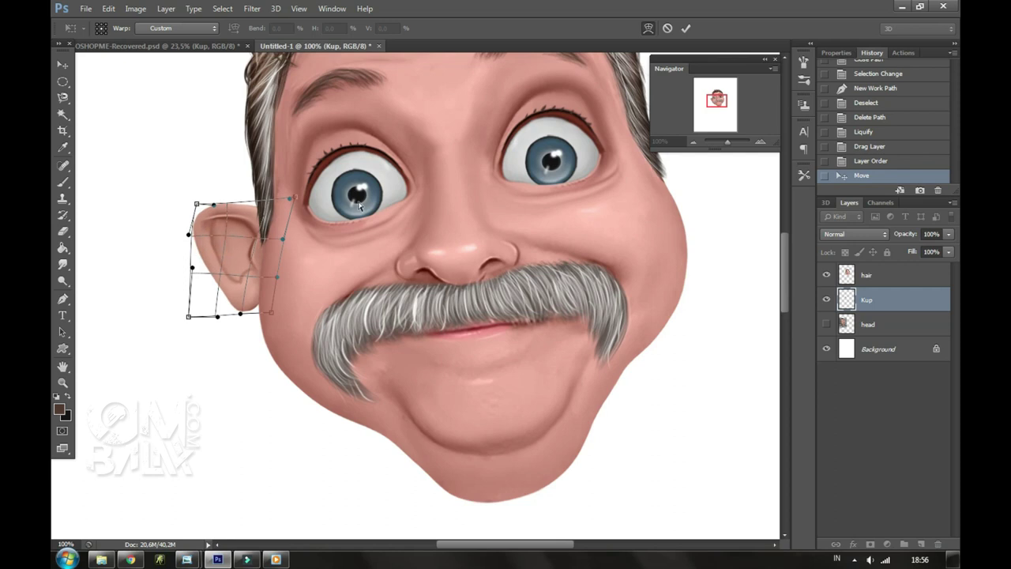
key(Return)
Adjust the ear with two Hue/Saturation passes: slightly more saturation, then a slightly lower hue.
click(135, 8)
click(317, 103)
drag(547, 283, 556, 284)
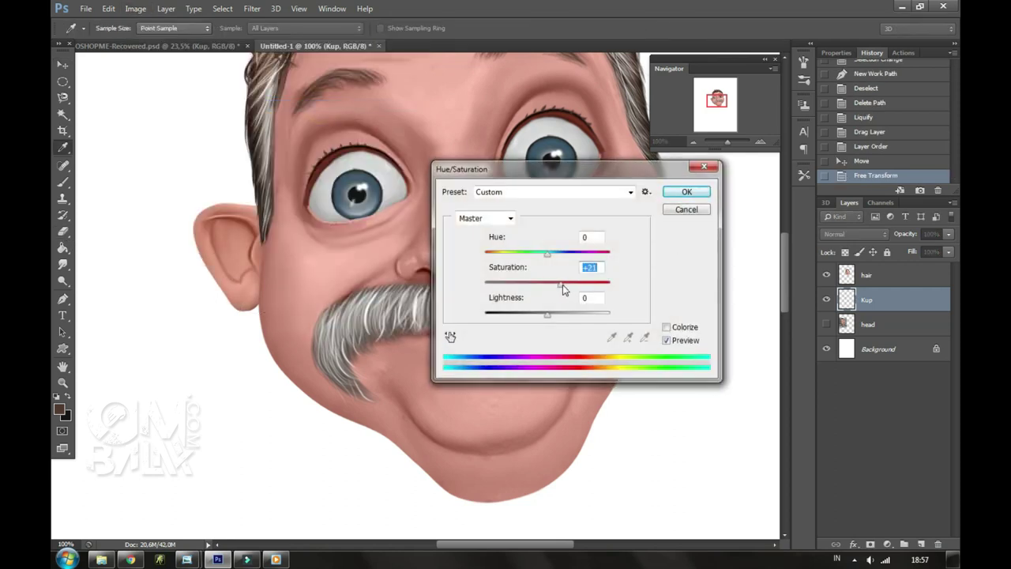
click(687, 191)
click(135, 8)
click(316, 103)
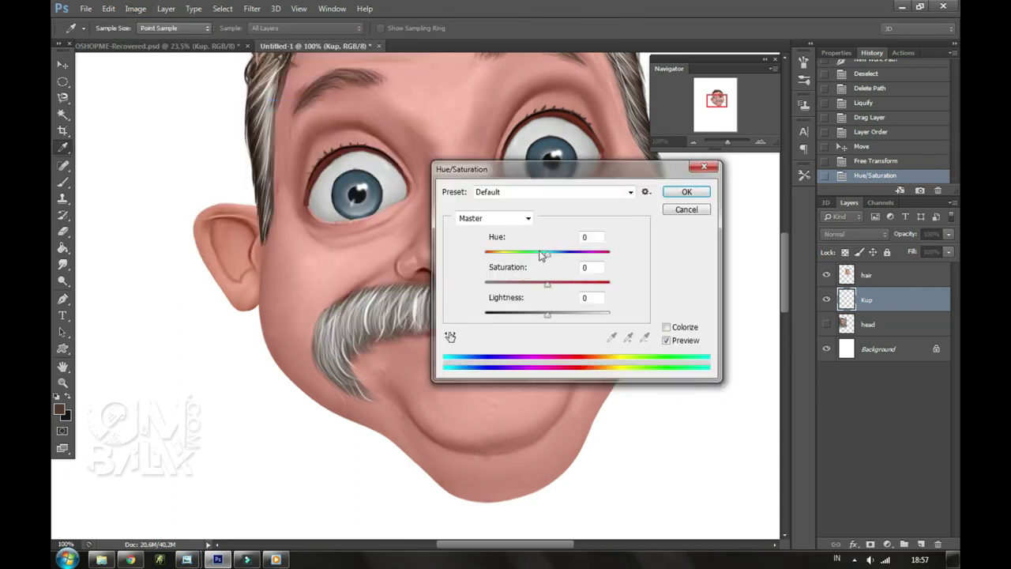
drag(554, 263, 547, 263)
click(686, 192)
Paint skin colour on a clipped Color-mode layer and merge it down into the ear.
click(920, 544)
key(ctrl+alt+g)
key(b)
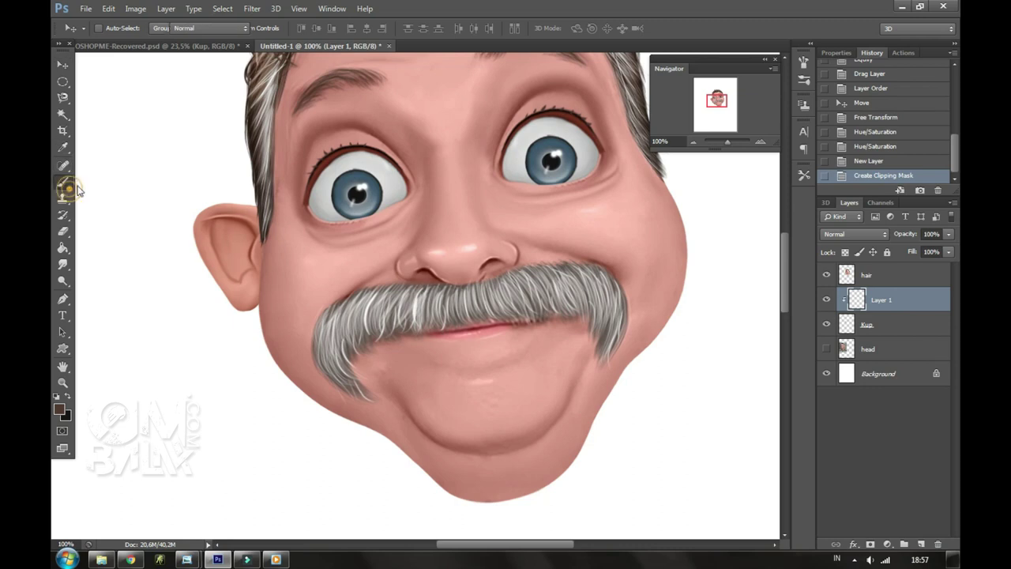
right_click(299, 198)
key(Return)
click(399, 252)
click(856, 234)
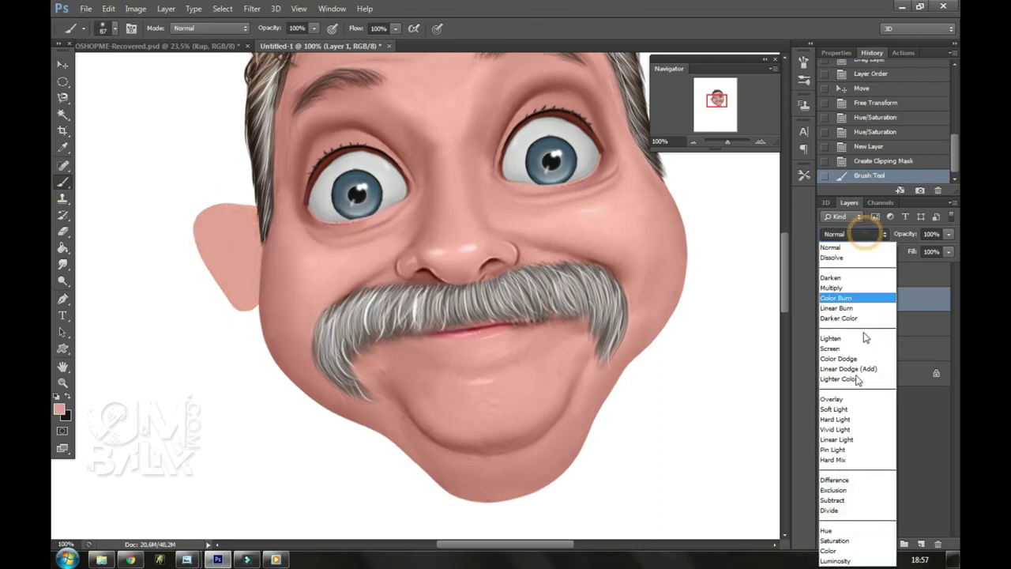
click(865, 544)
key(ctrl+e)
Duplicate the ear and move and rotate the copy onto the face's right side.
key(ctrl+j)
key(ctrl+t)
drag(229, 253, 518, 265)
drag(557, 230, 569, 234)
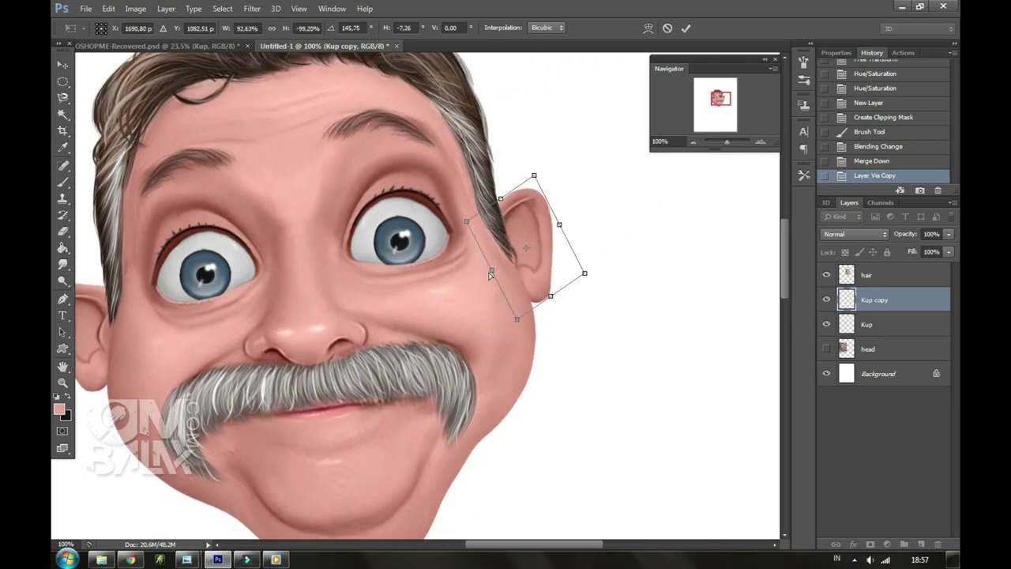
Commit the right ear copy, then rotate and reshape the left ear to fit the head.
key(Return)
drag(297, 248, 400, 233)
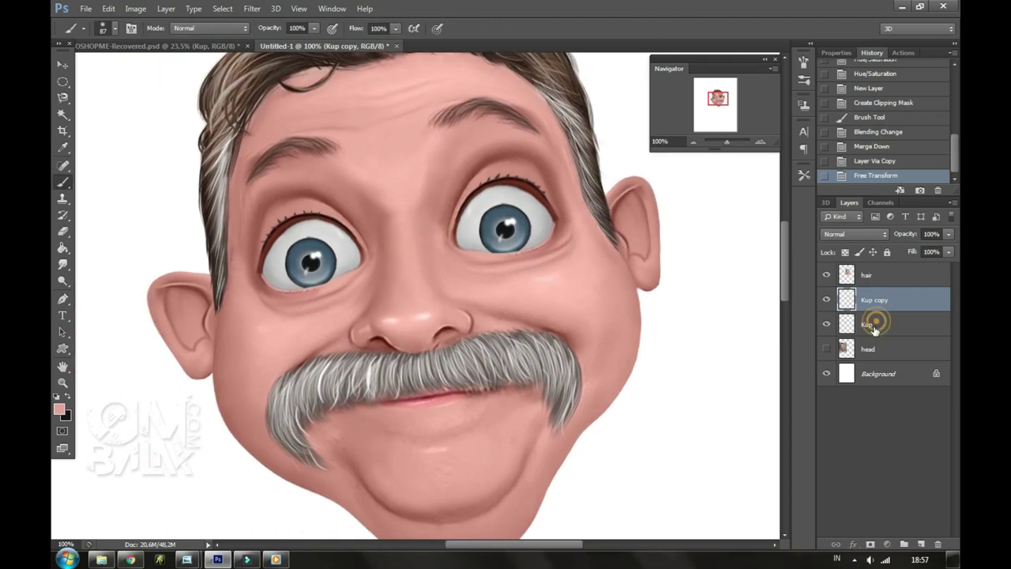
click(875, 324)
key(ctrl+t)
drag(152, 264, 163, 268)
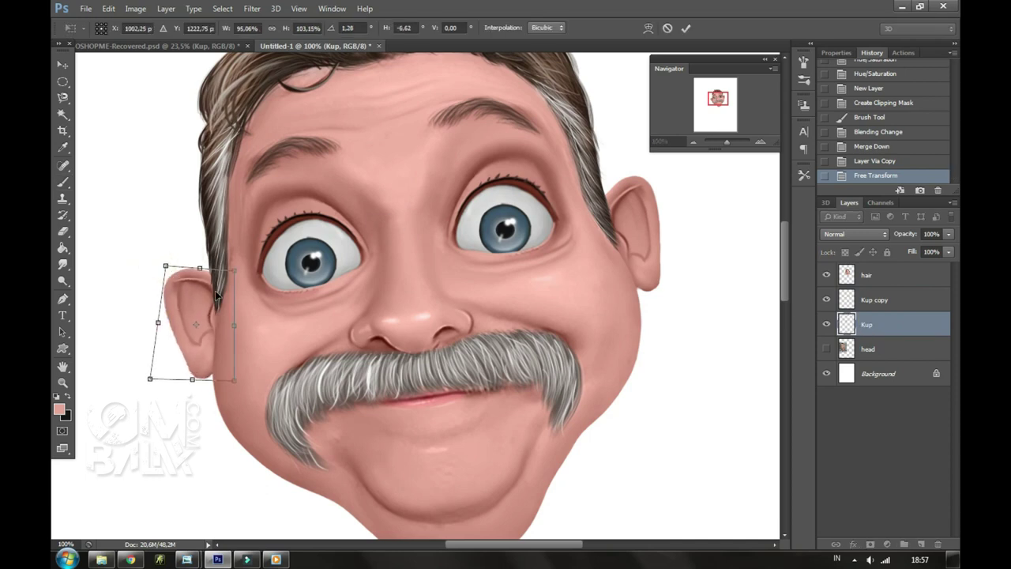
drag(226, 266, 220, 286)
key(Return)
Move the right ear lower, scale it to about 115%, and nudge it into place.
key(alt+bracketright)
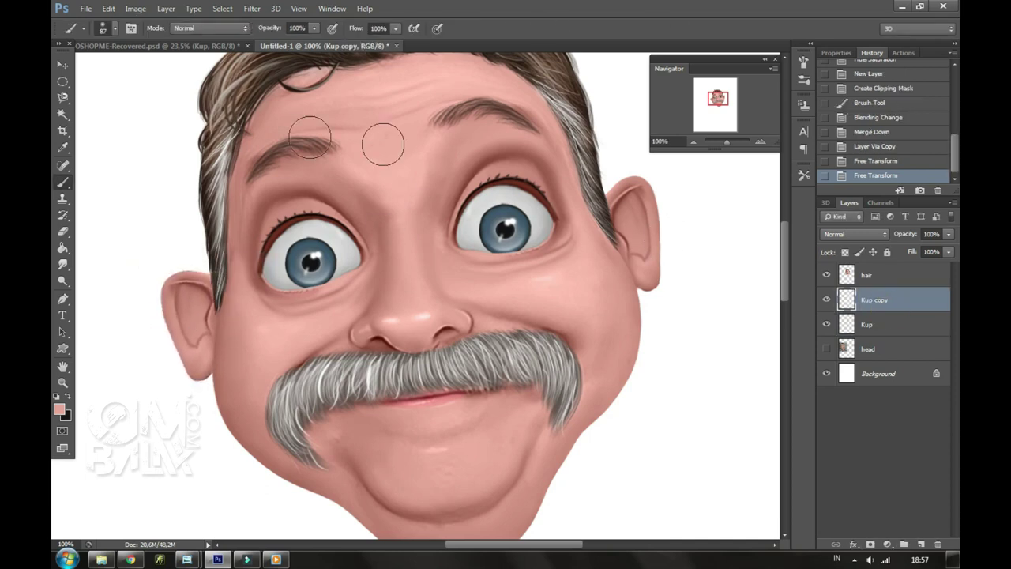
key(v)
drag(646, 229, 647, 241)
drag(727, 142, 726, 142)
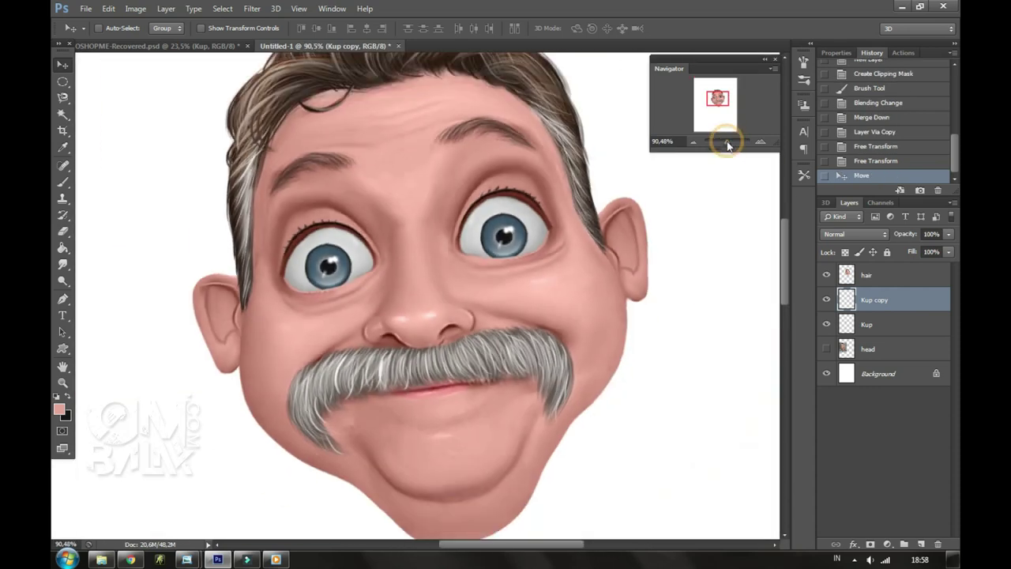
key(ctrl+t)
drag(607, 214, 623, 170)
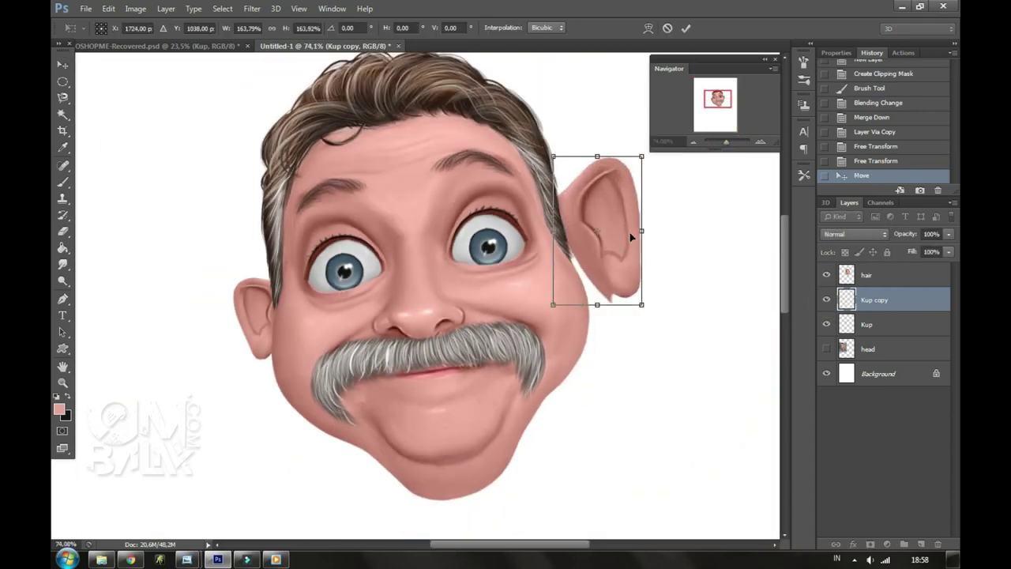
drag(677, 251, 679, 226)
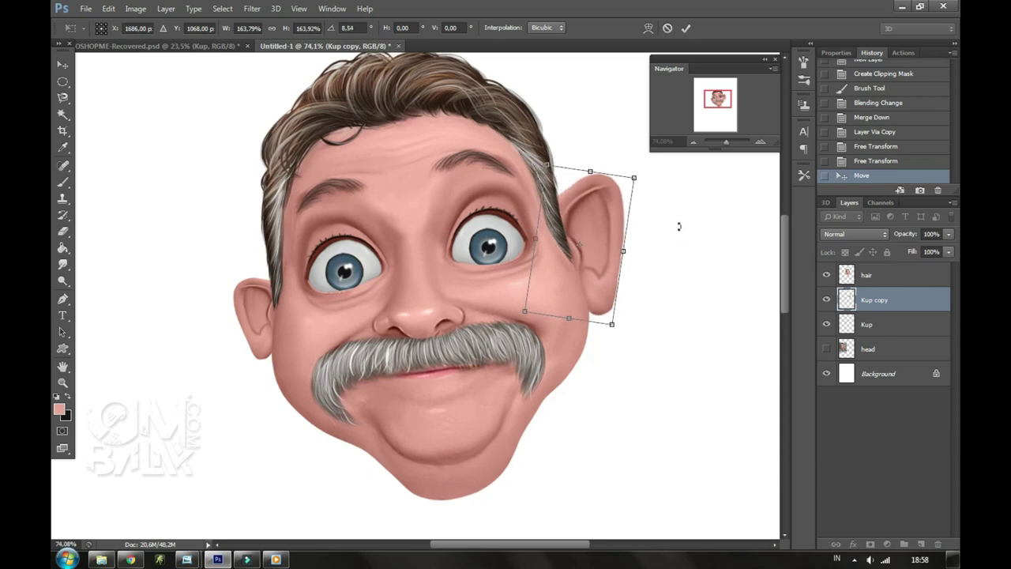
click(668, 29)
key(ctrl+t)
drag(610, 209, 610, 199)
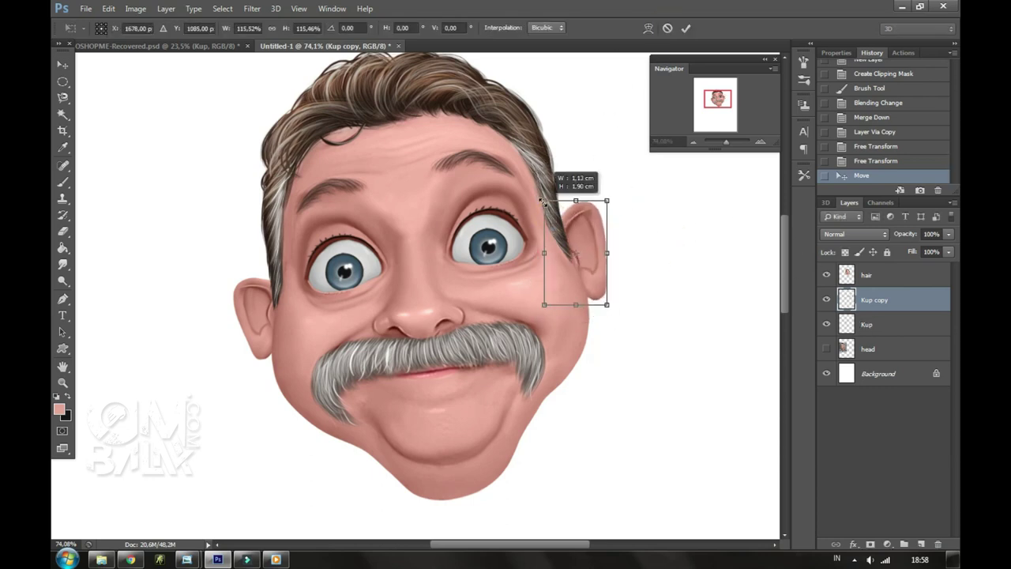
key(Return)
key(Left)
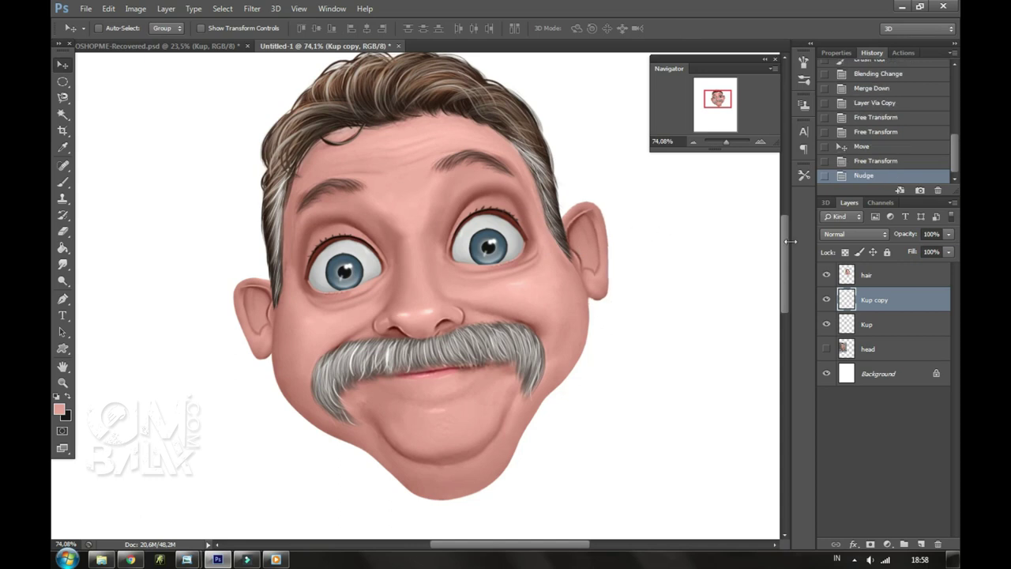
Enlarge and nudge the left ear, then merge both ear layers with the hair layer.
key(alt+bracketleft)
key(ctrl+t)
drag(227, 275, 215, 269)
key(Return)
key(Left)
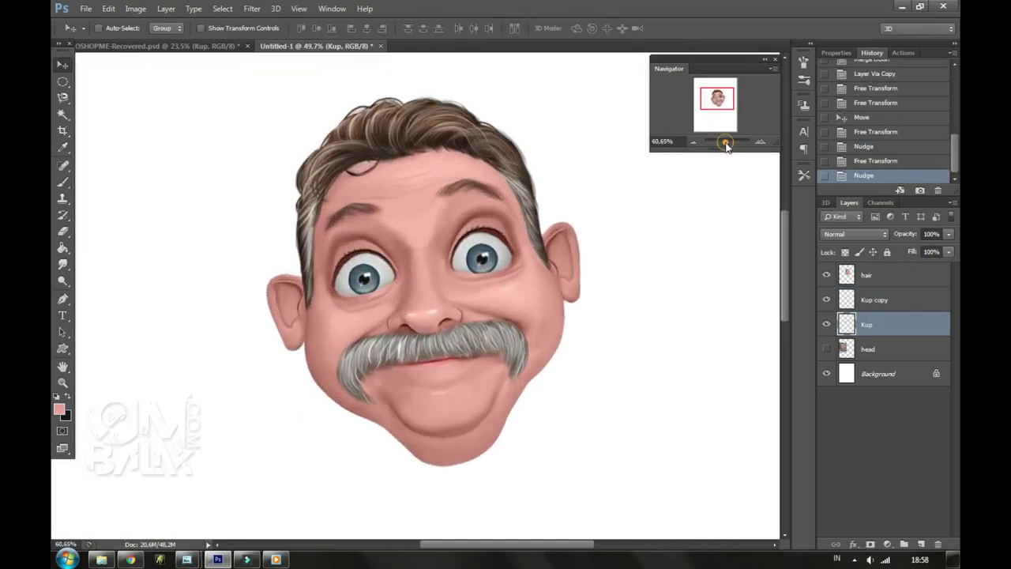
shift+click(867, 275)
right_click(869, 324)
click(739, 350)
Lighten both ears with the Dodge tool using a soft brush.
drag(727, 143, 723, 142)
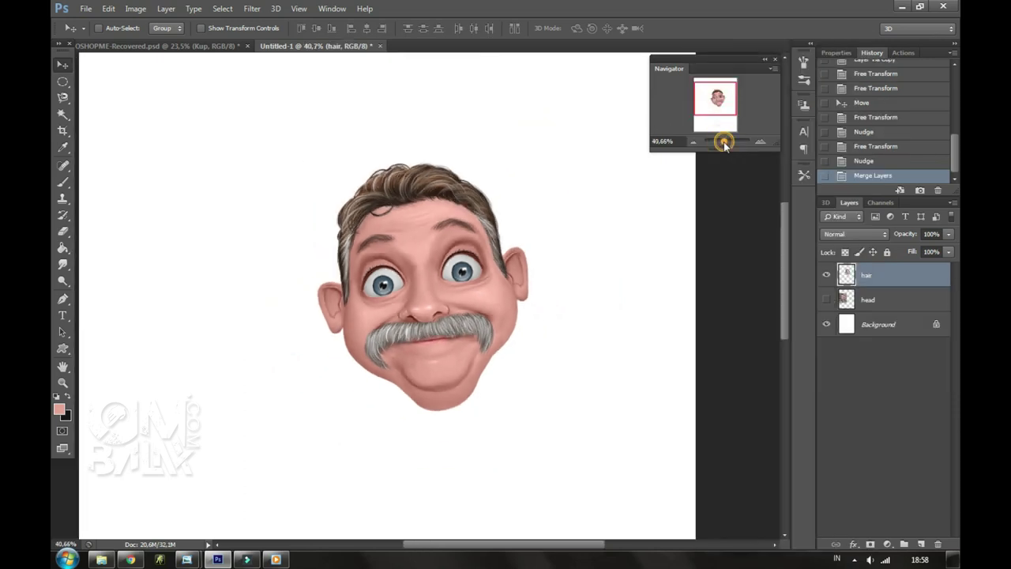
drag(501, 247, 485, 240)
drag(723, 142, 727, 142)
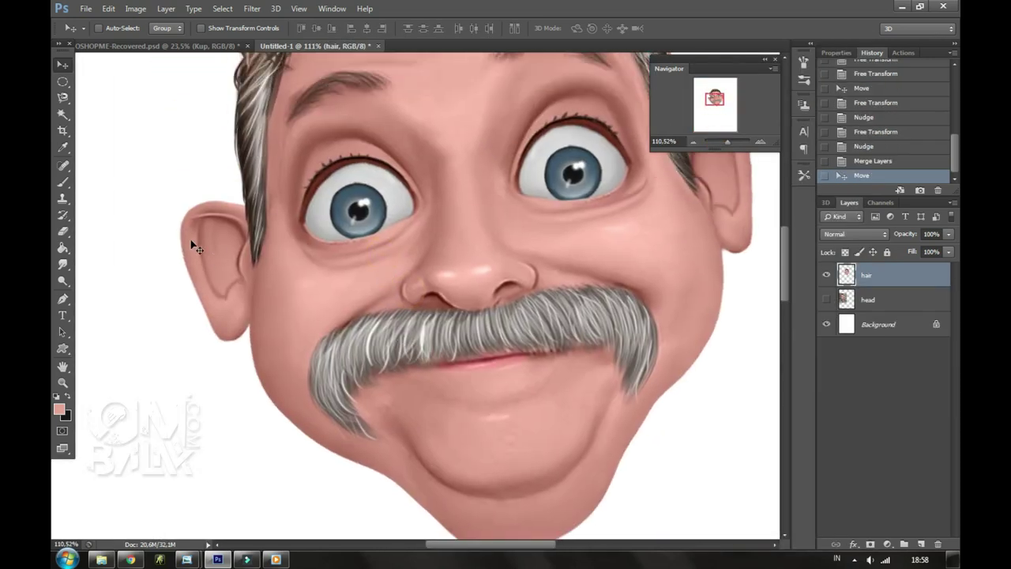
key(s)
click(62, 281)
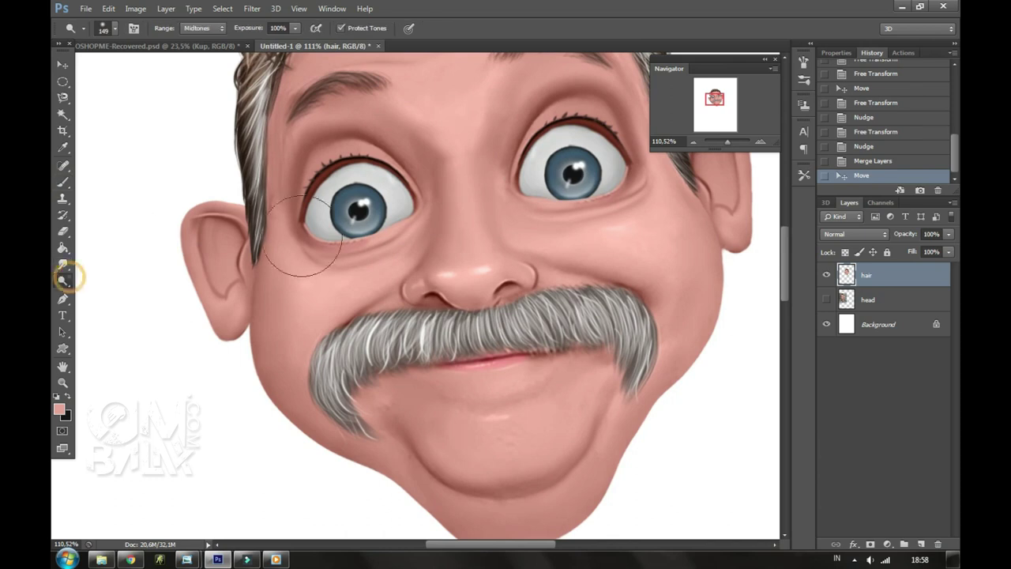
right_click(268, 245)
click(323, 319)
mouse_move(199, 221)
mouse_down()
mouse_move(199, 276)
mouse_move(237, 304)
mouse_up()
drag(513, 198, 347, 269)
mouse_move(545, 197)
mouse_down()
mouse_move(562, 172)
mouse_move(574, 270)
mouse_up()
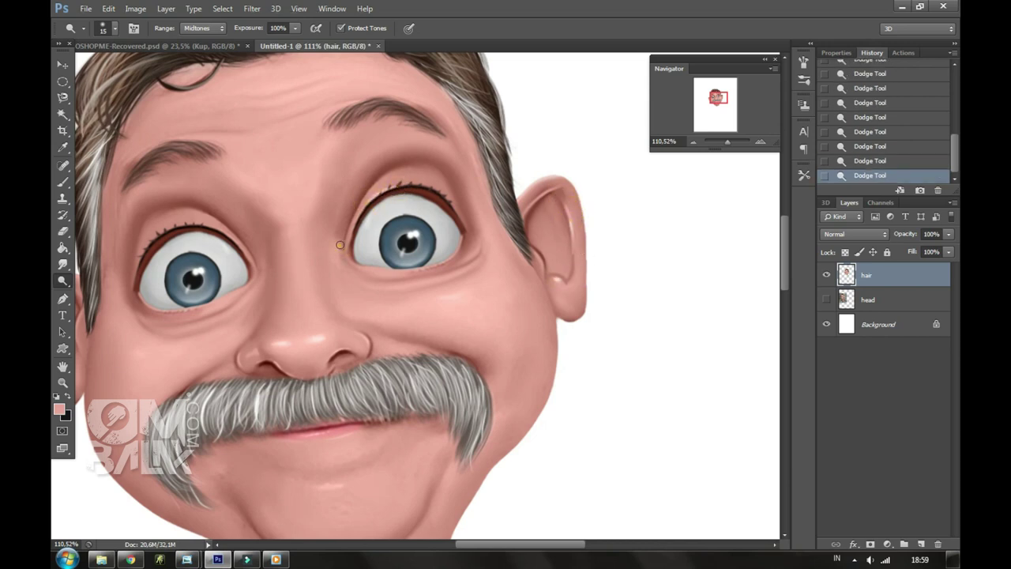
Enlarge the dodge brush and set Exposure to 62% for the forehead highlight.
drag(306, 247, 362, 240)
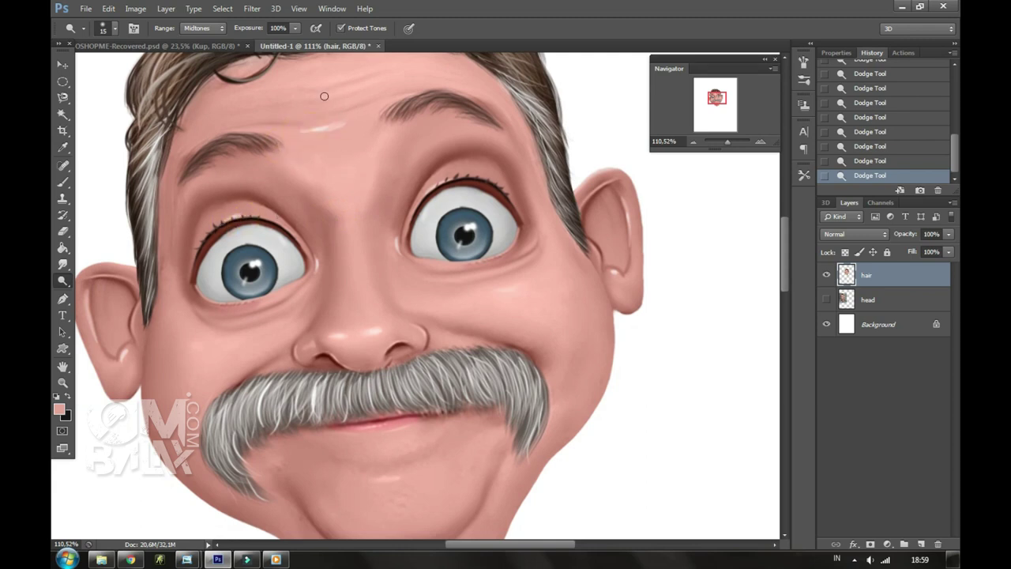
right_click(440, 264)
right_click(391, 241)
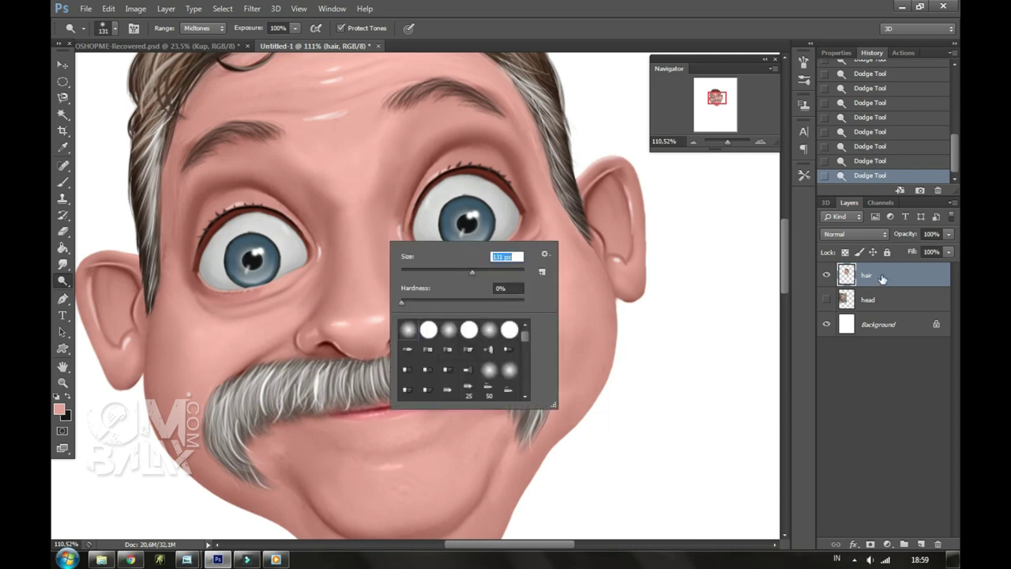
key(Return)
key(6)
key(2)
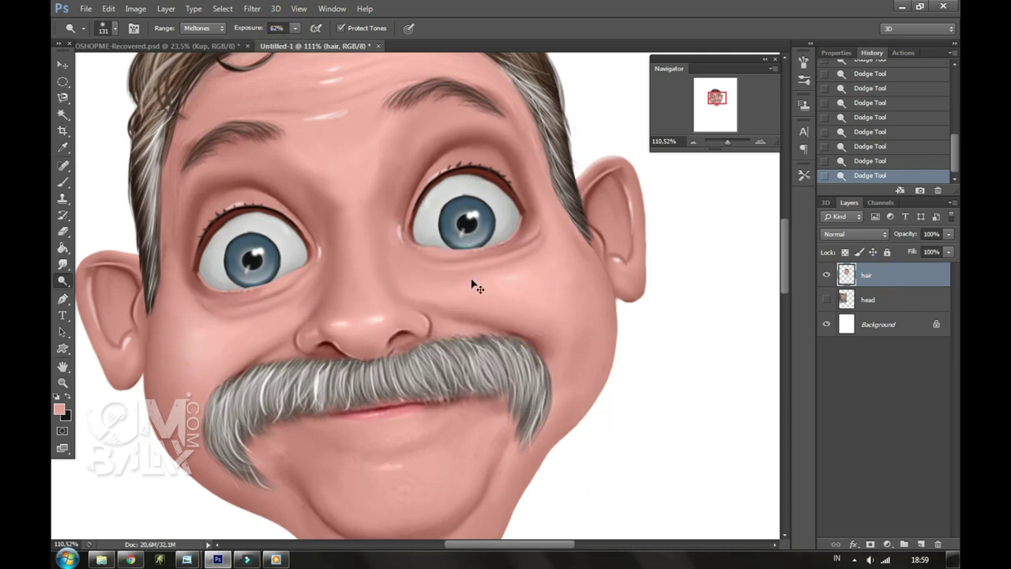
click(62, 264)
Pick a smudge brush size and inspect the face at different zoom levels.
right_click(277, 241)
click(339, 115)
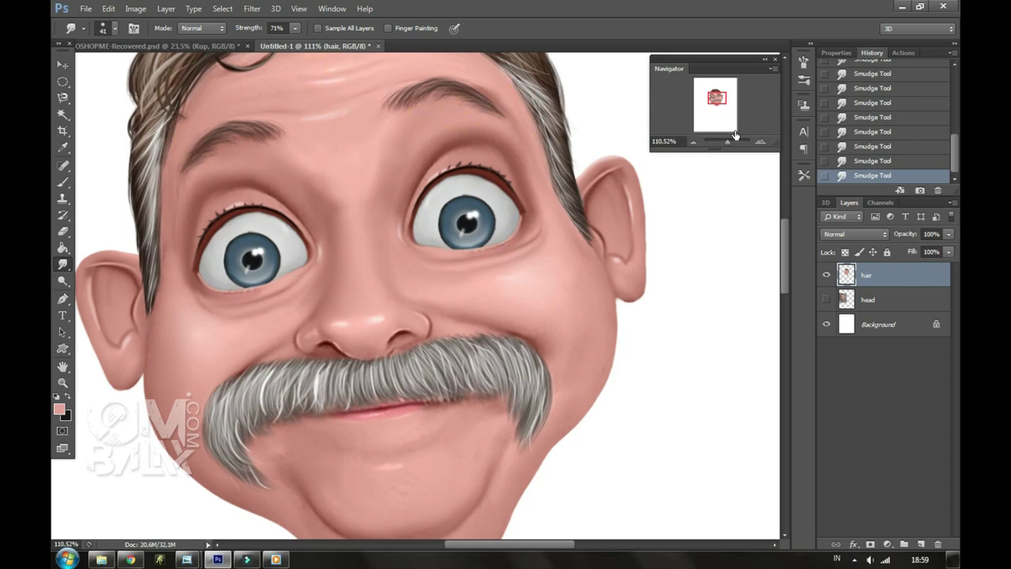
drag(735, 136, 721, 147)
scroll(539, 161, down, 3)
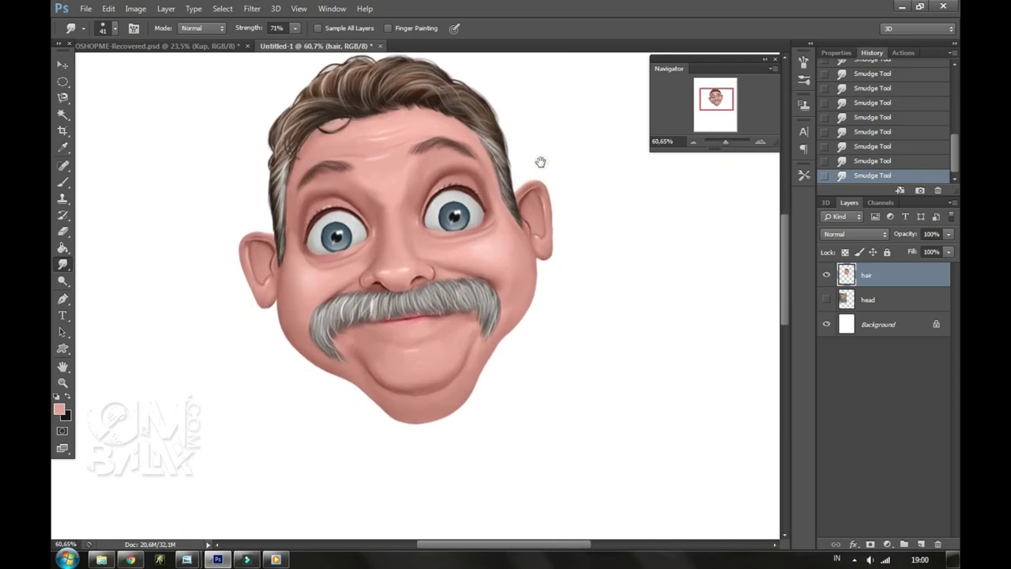
drag(732, 149, 729, 142)
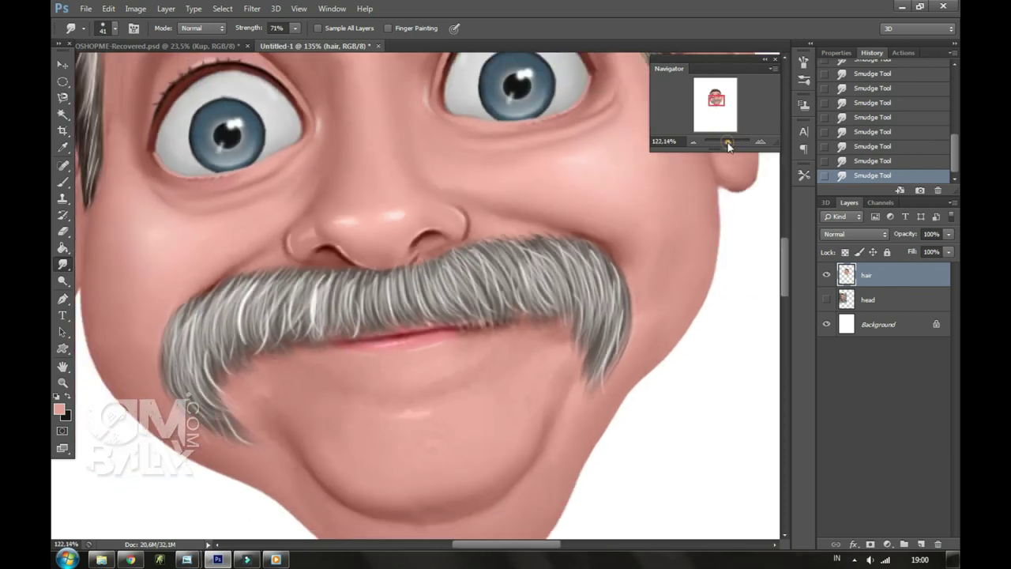
drag(729, 142, 722, 142)
Nudge the caricature face slightly to the left with the Move tool.
click(68, 61)
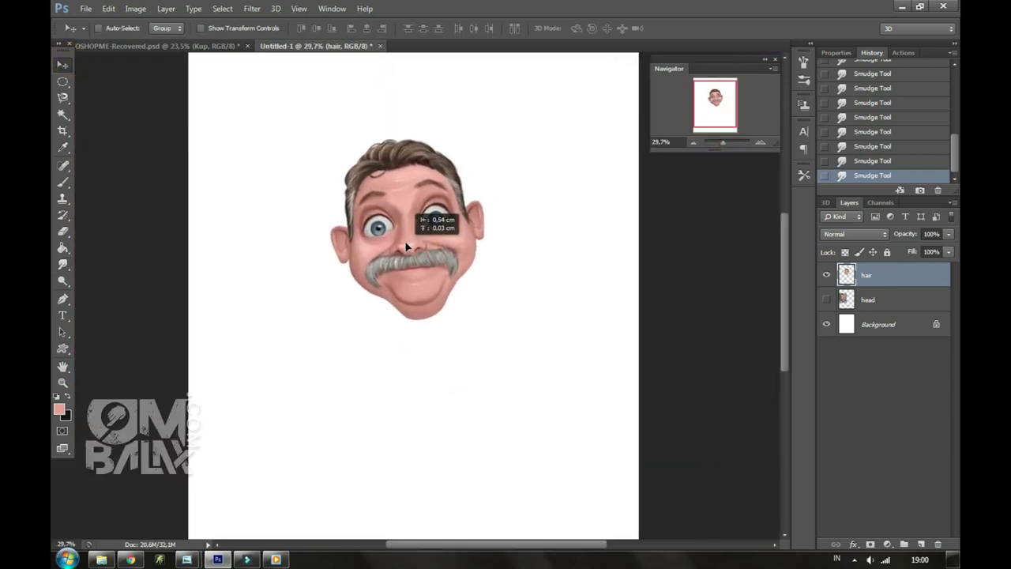
drag(437, 241, 426, 240)
click(885, 299)
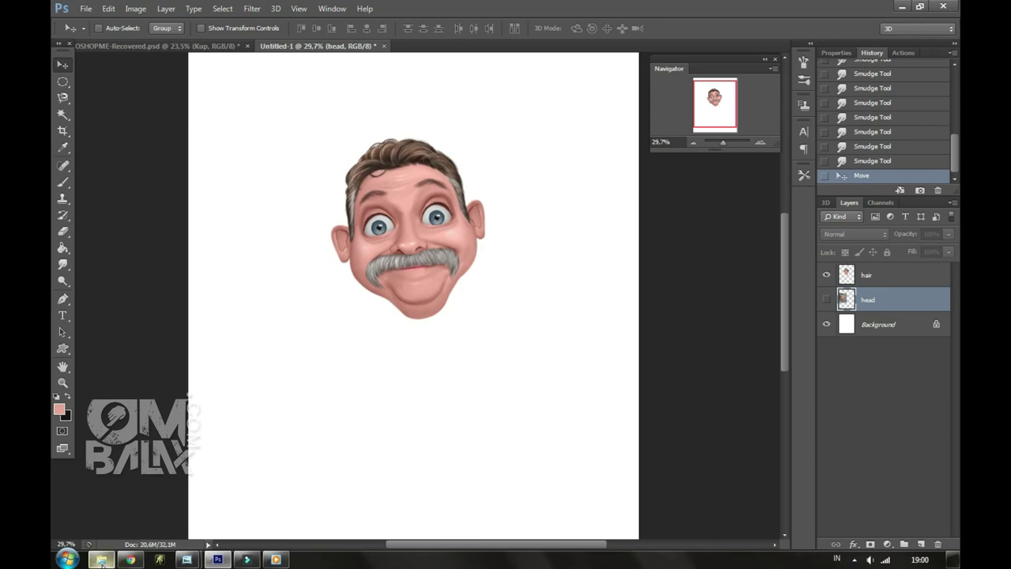
Place the '1 x' body image from the package 2 folder and move it below the head.
click(101, 559)
scroll(506, 284, down, 1)
scroll(506, 284, up, 1)
double_click(686, 155)
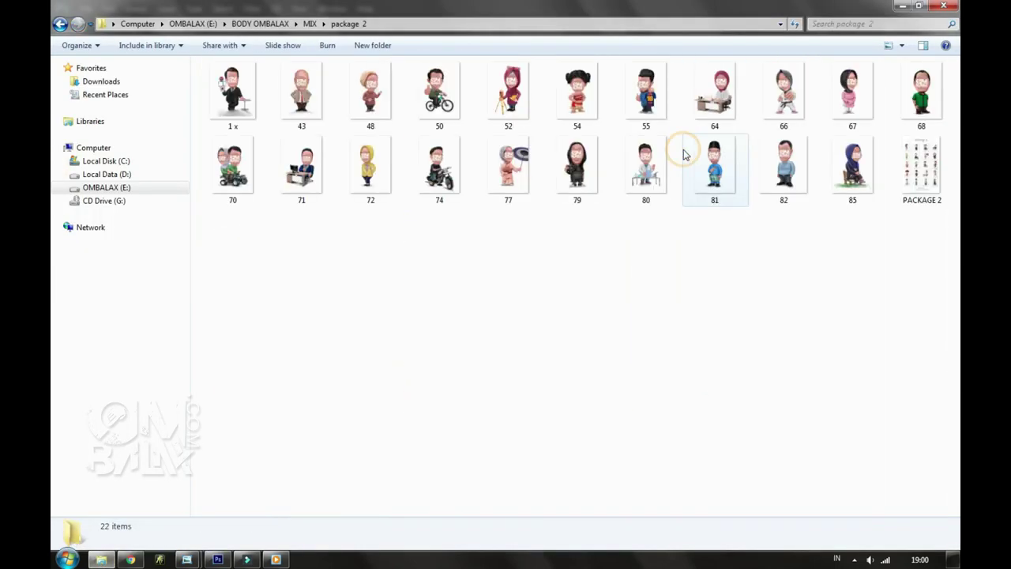
drag(232, 95, 411, 300)
click(688, 28)
drag(501, 255, 494, 297)
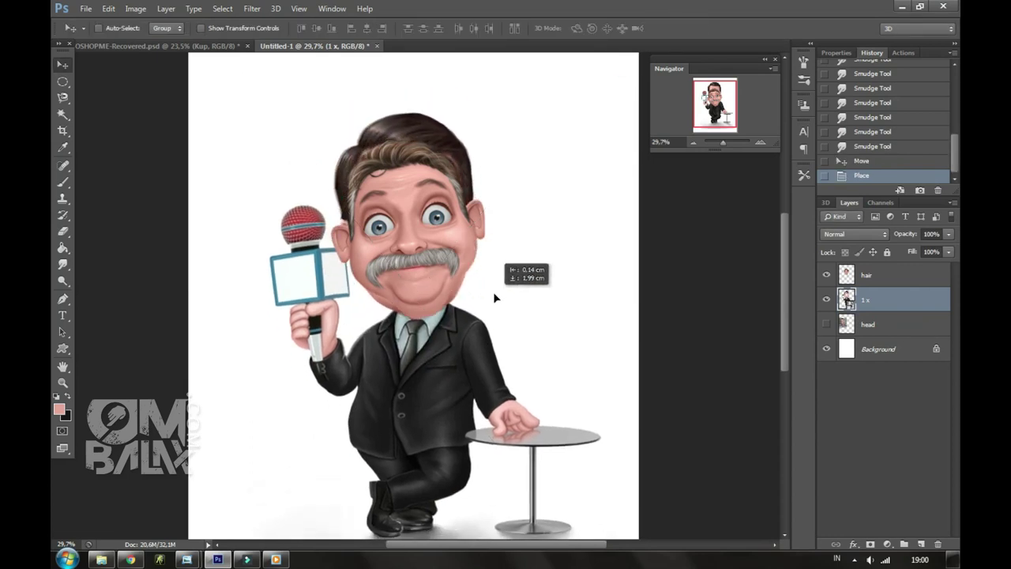
Enlarge the 1 x body and reposition it under the head.
key(ctrl+0)
key(ctrl+t)
drag(483, 338, 491, 330)
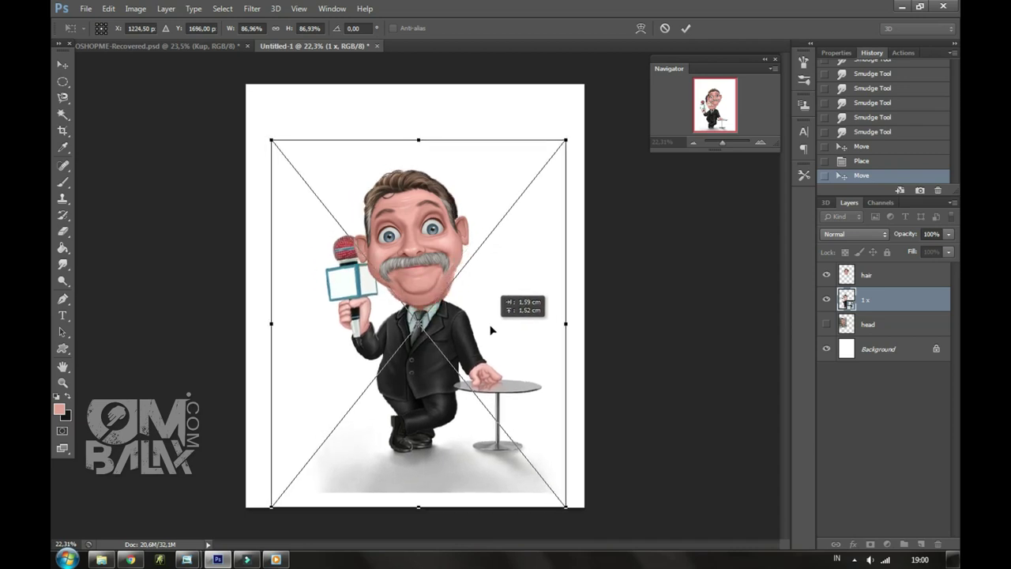
click(686, 28)
scroll(435, 514, up, 1)
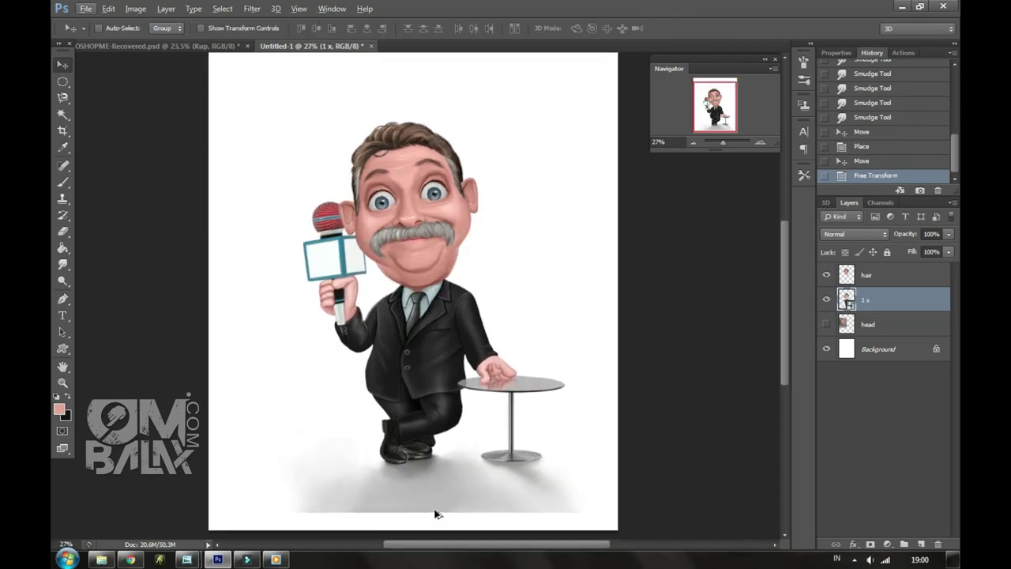
mouse_move(481, 289)
mouse_down()
mouse_move(471, 282)
mouse_move(488, 289)
mouse_move(490, 278)
mouse_up()
drag(723, 142, 725, 142)
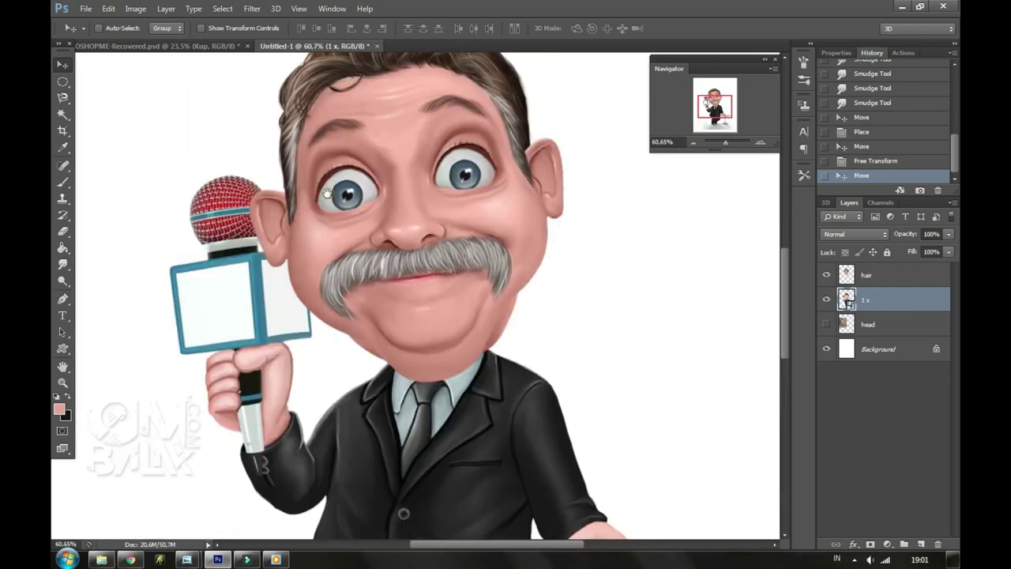
Transform the hair layer to nudge the head onto the body, then select the 1 x layer.
click(867, 275)
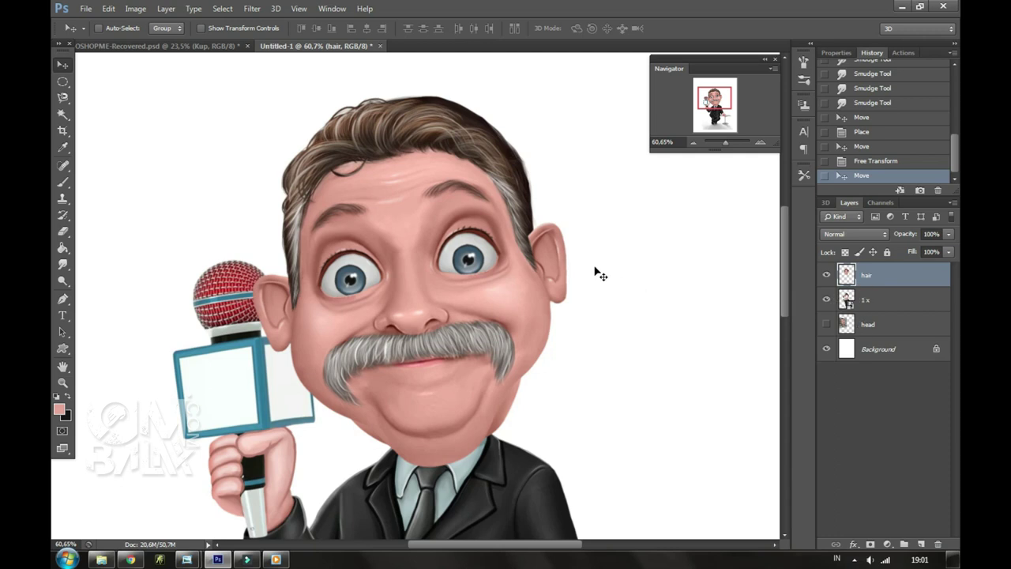
key(ctrl+t)
drag(545, 272, 534, 326)
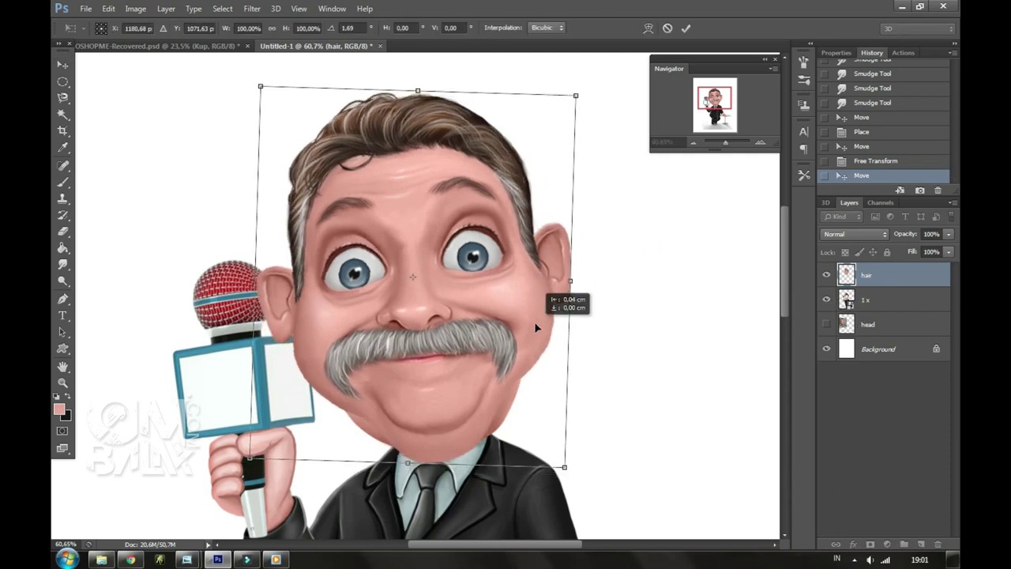
key(Return)
click(866, 299)
Rasterize the 1 x layer and delete the body's original face inside an elliptical selection.
key(m)
click(589, 297)
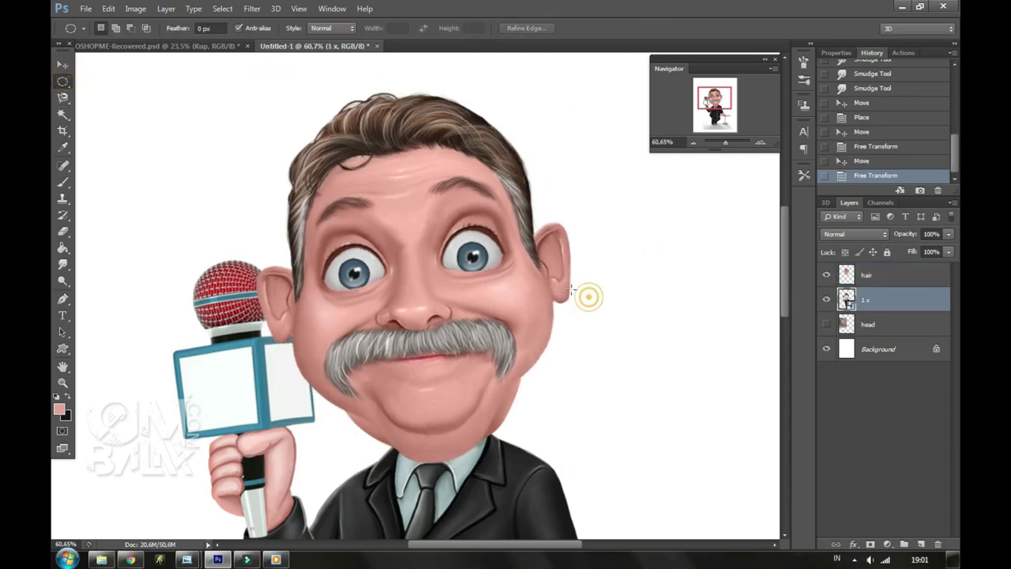
drag(572, 289, 608, 433)
key(Delete)
key(Return)
key(e)
click(384, 198)
key(Return)
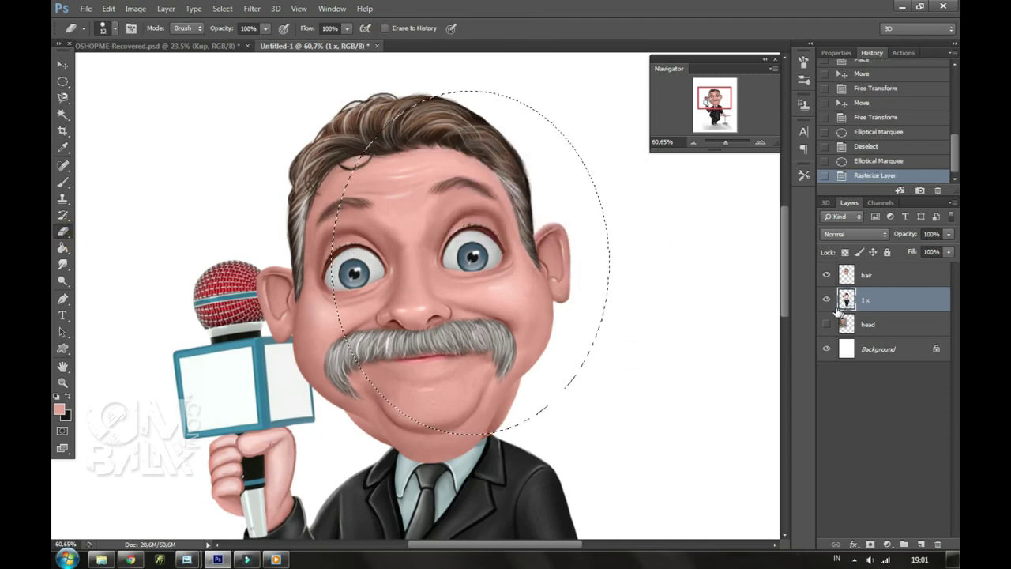
key(Delete)
key(ctrl+d)
Erase leftover hair and face remnants with a 39 px, then 89 px eraser, hiding the hair layer.
right_click(365, 413)
click(370, 441)
drag(437, 403, 506, 422)
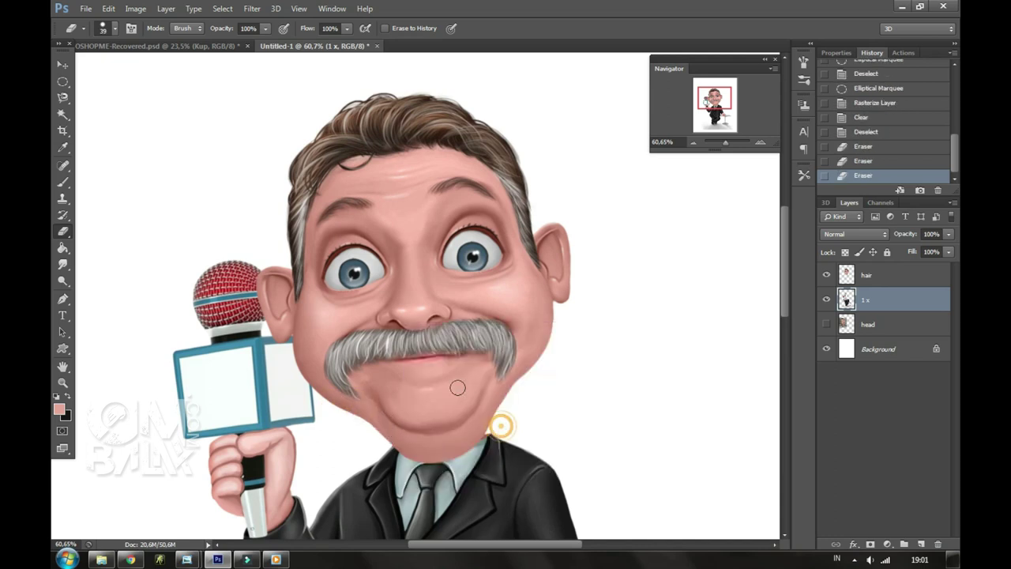
scroll(553, 331, down, 2)
drag(307, 141, 322, 114)
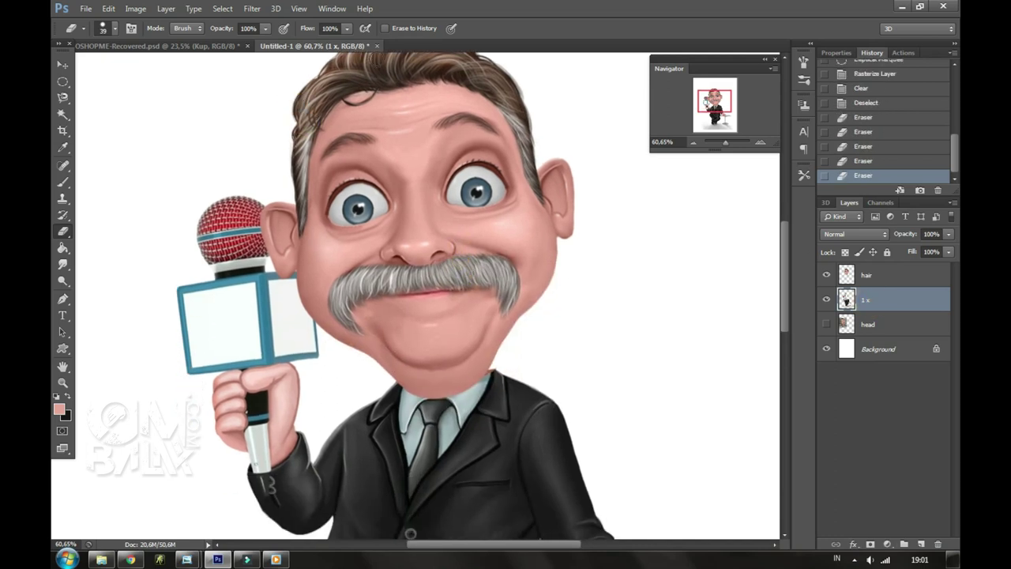
scroll(438, 93, up, 2)
click(827, 274)
right_click(403, 229)
drag(431, 239, 454, 239)
mouse_move(297, 226)
mouse_down()
mouse_move(315, 305)
mouse_move(361, 384)
mouse_move(369, 103)
mouse_move(296, 196)
mouse_up()
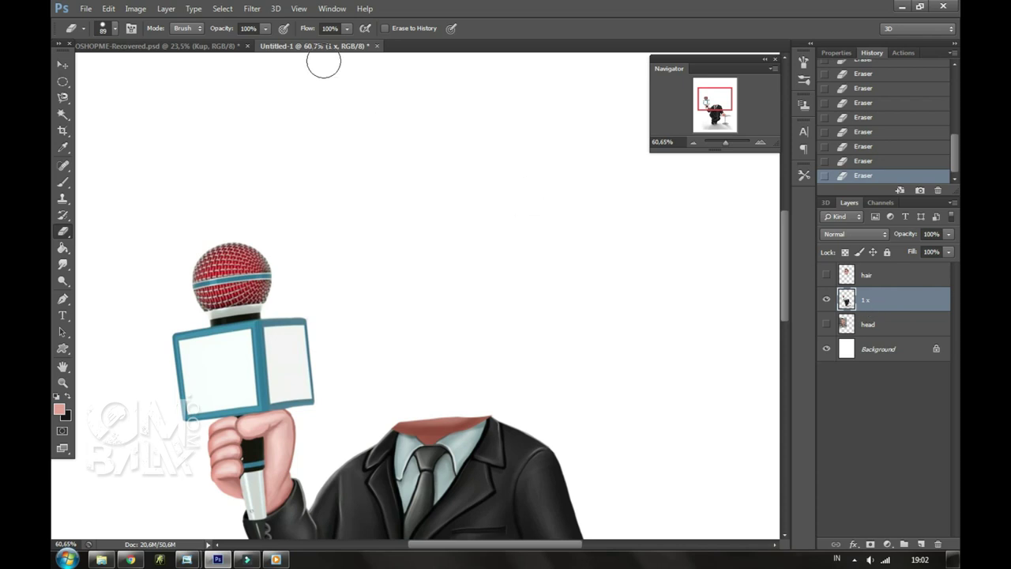
Push the body's collar and neck area into shape in Liquify.
click(252, 8)
click(269, 93)
drag(392, 253, 403, 245)
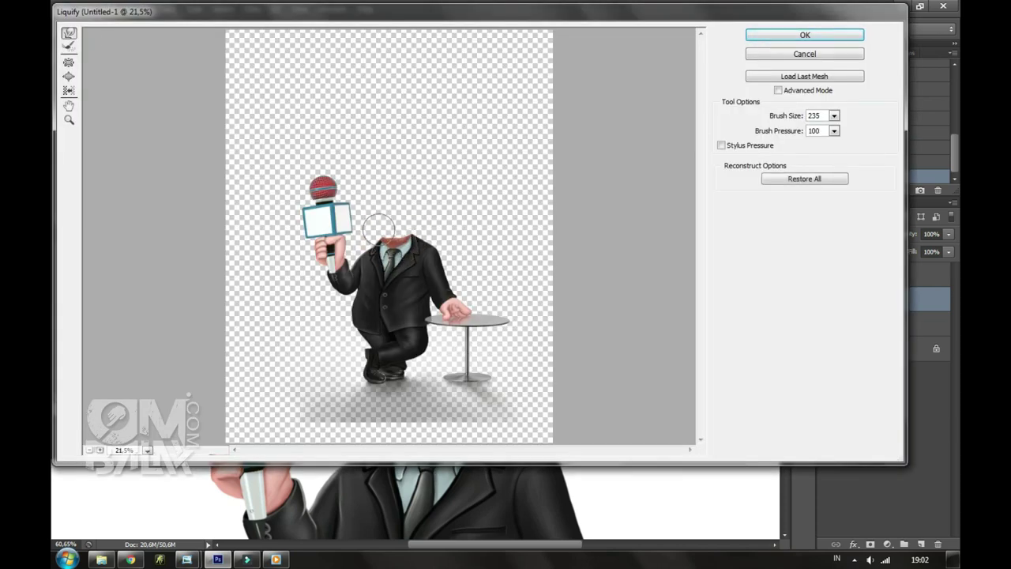
Apply Liquify, show and select the hair layer, and zoom to 100% on the face.
click(805, 35)
click(827, 274)
click(877, 275)
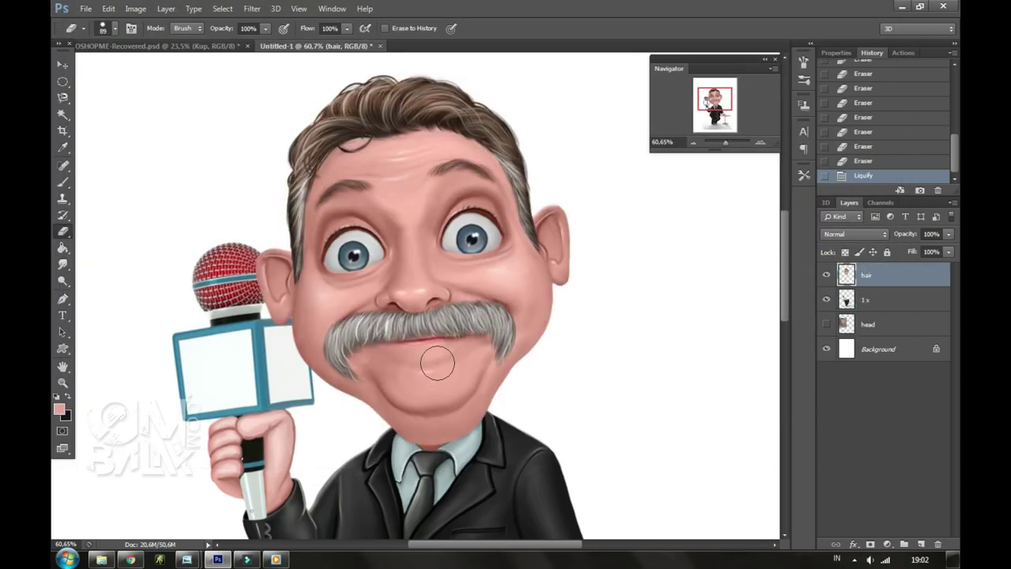
key(ctrl+0)
key(ctrl+1)
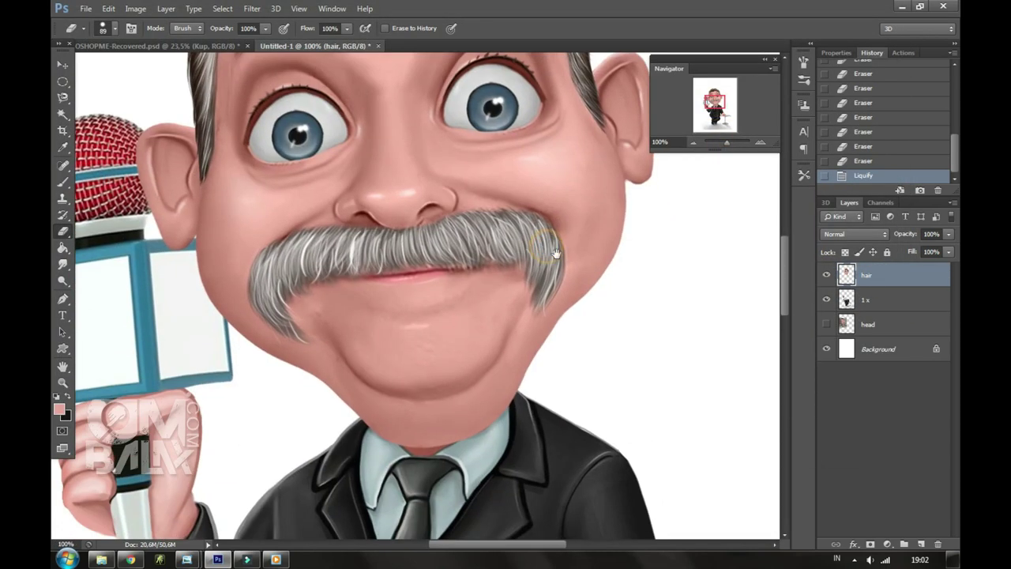
click(64, 65)
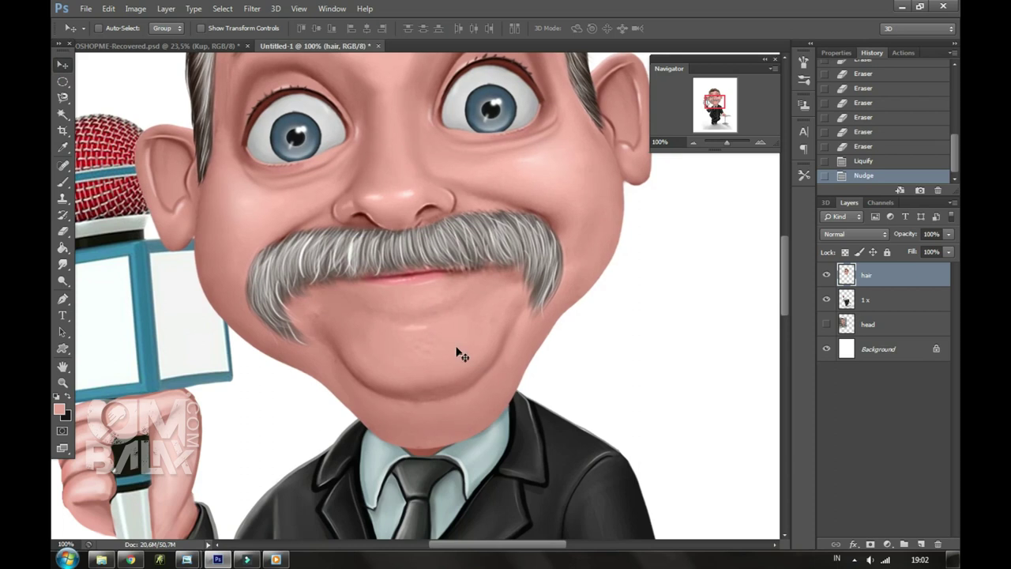
Darken the chin edge with a Burn stroke and set the eraser to 34 px.
click(63, 280)
scroll(506, 260, down, 2)
right_click(506, 259)
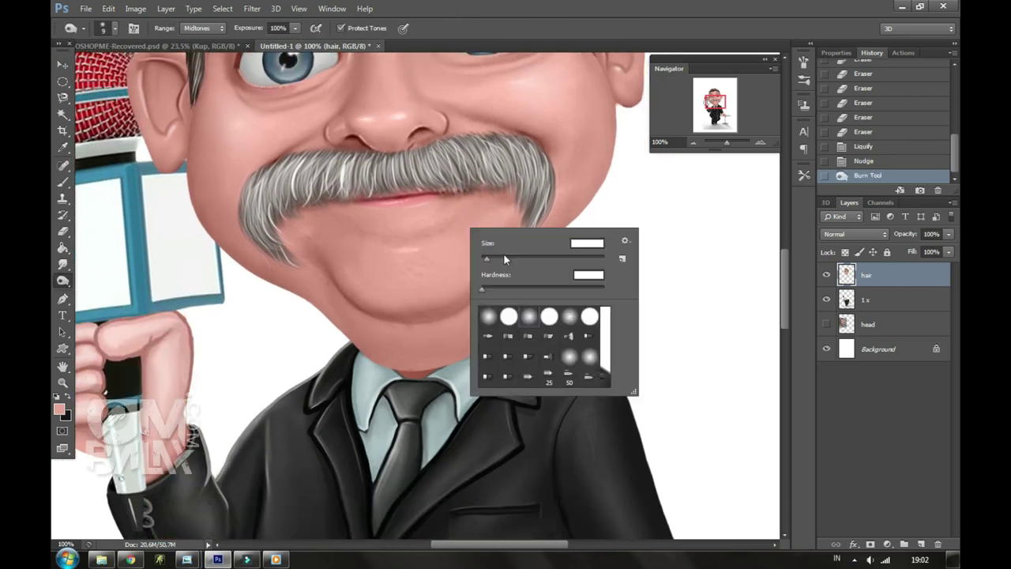
drag(340, 352, 529, 280)
key(e)
right_click(368, 361)
click(409, 385)
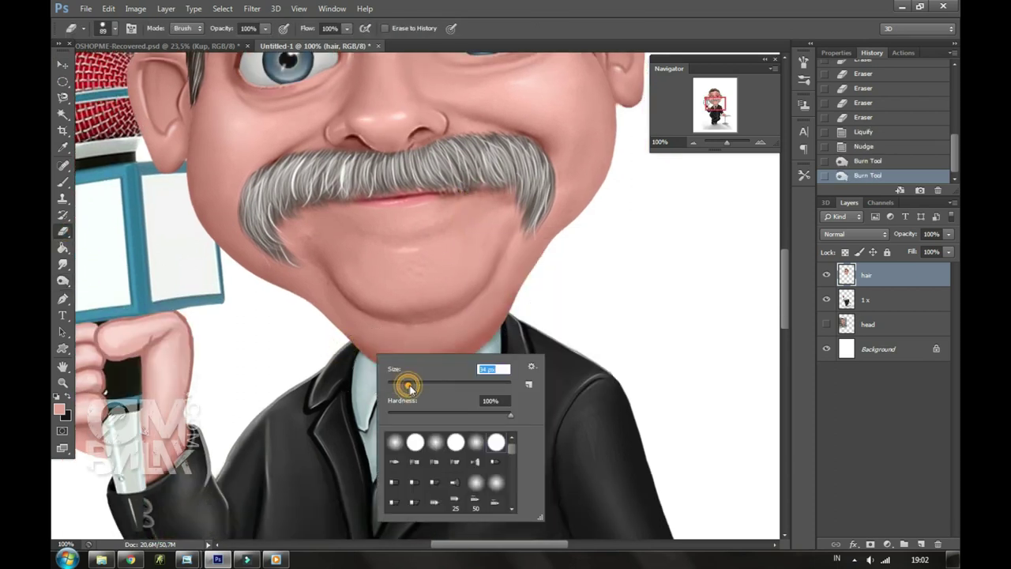
click(336, 345)
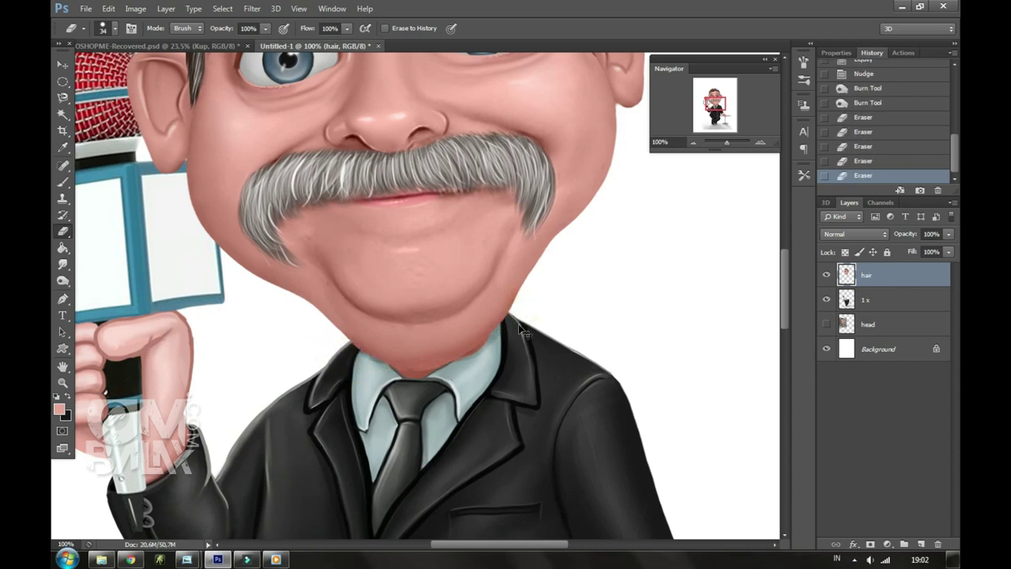
Smudge the neck edge into the collar and erase stray pixels along it.
key(r)
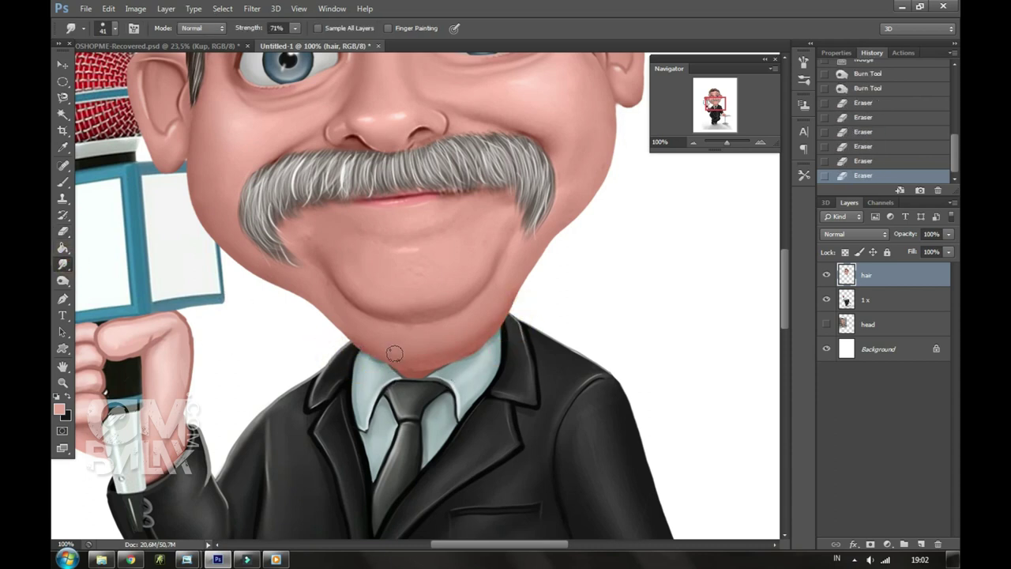
drag(485, 338, 497, 332)
drag(388, 357, 422, 368)
click(63, 231)
click(292, 311)
click(282, 319)
click(547, 266)
click(501, 345)
click(508, 340)
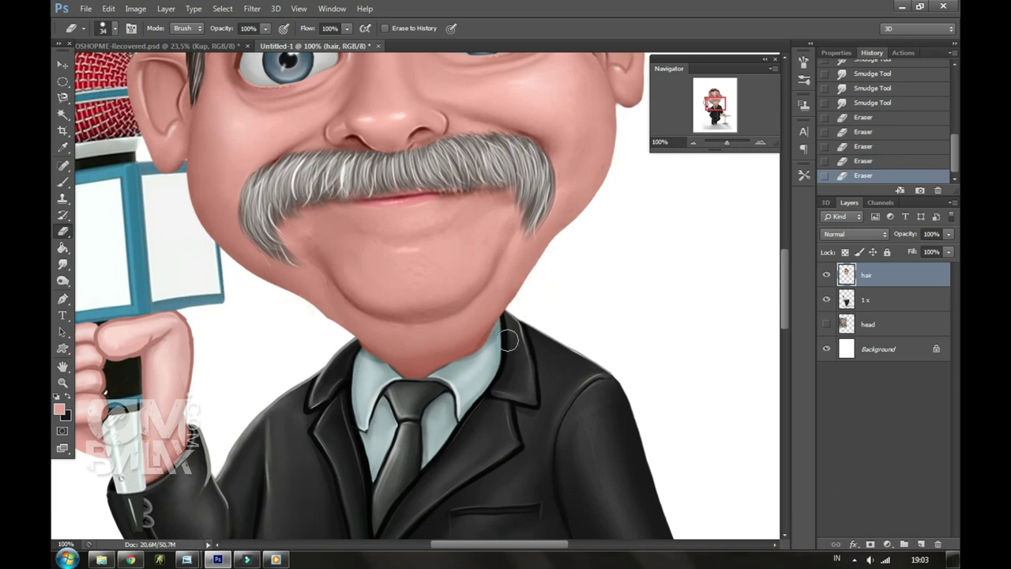
Smudge and erase the chin edge, then touch up the jaw with skin-colour brush strokes.
key(r)
drag(316, 314, 351, 332)
mouse_move(353, 328)
mouse_down()
mouse_move(369, 345)
mouse_move(309, 320)
mouse_move(348, 351)
mouse_up()
click(63, 230)
drag(308, 316, 332, 344)
drag(728, 143, 728, 143)
click(63, 181)
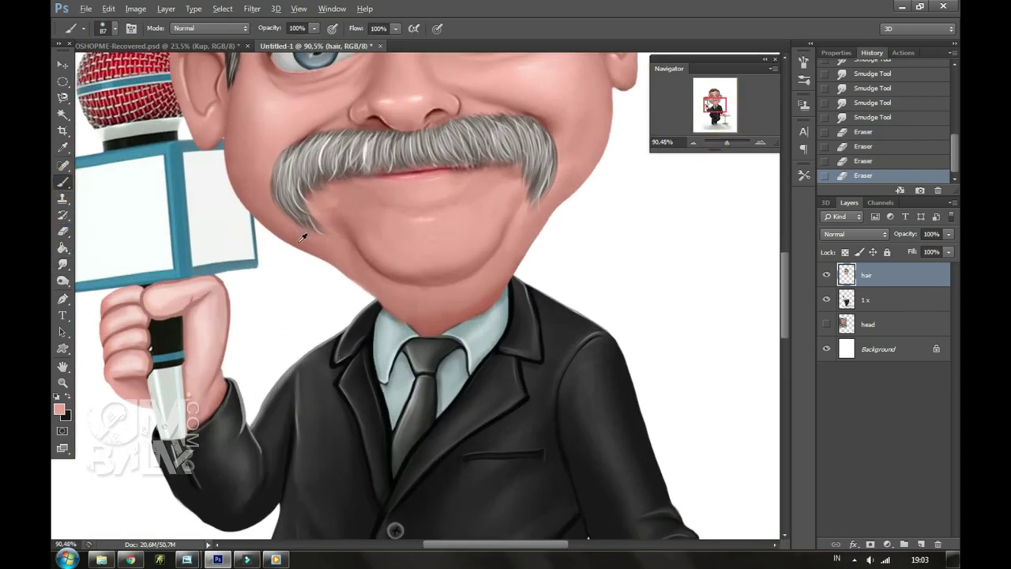
right_click(473, 259)
click(312, 253)
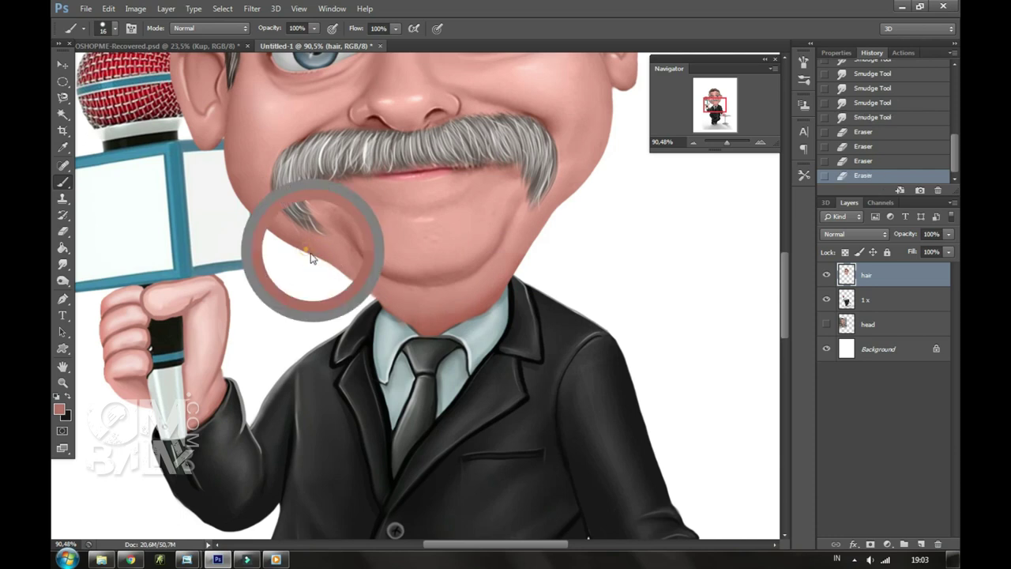
click(63, 264)
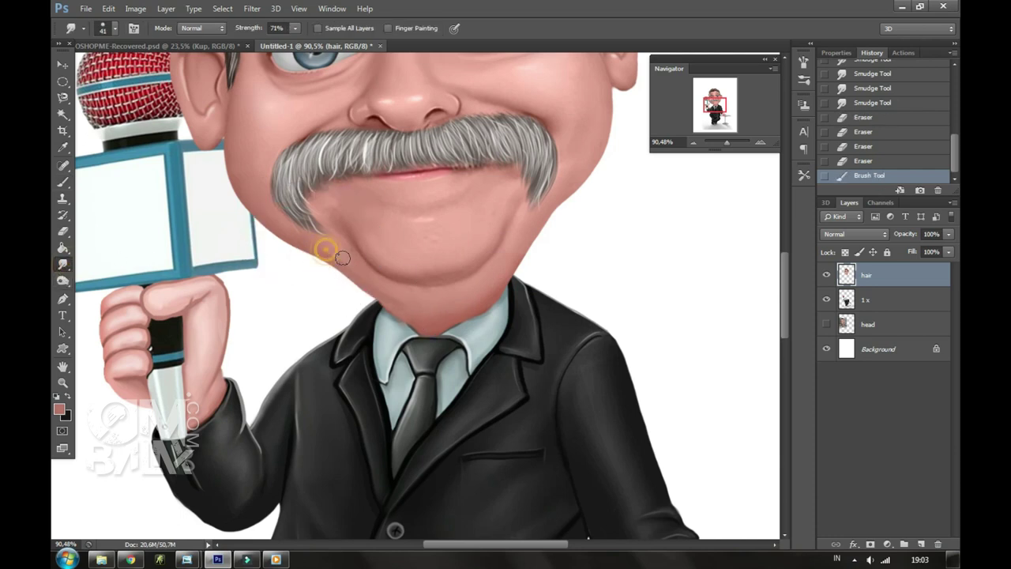
click(391, 295)
Push the chin down and reshape the jaw outline with Forward Warp in Liquify.
click(252, 9)
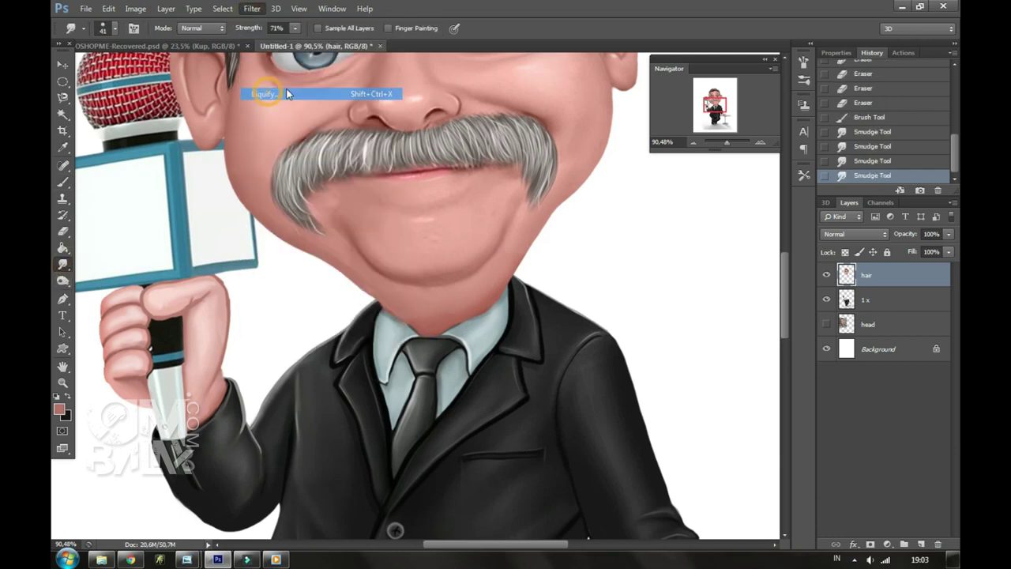
click(273, 95)
drag(363, 233, 381, 248)
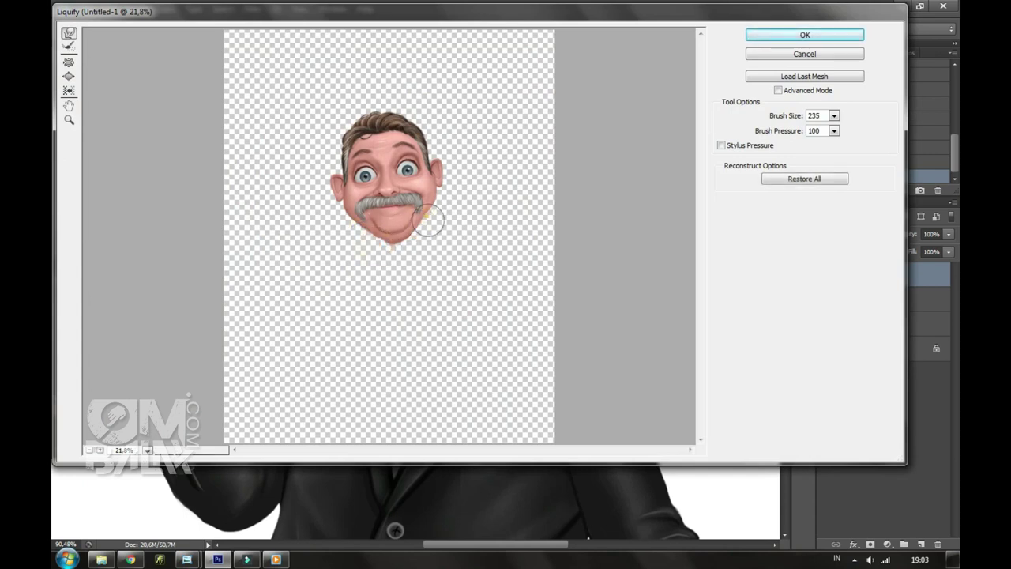
key(z)
click(395, 266)
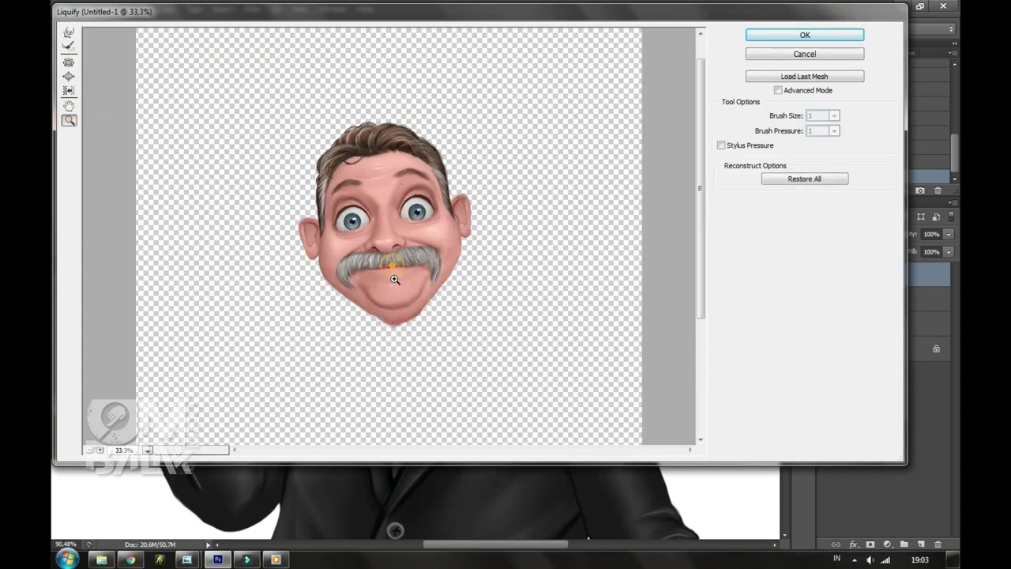
click(395, 266)
key(w)
drag(327, 289, 320, 282)
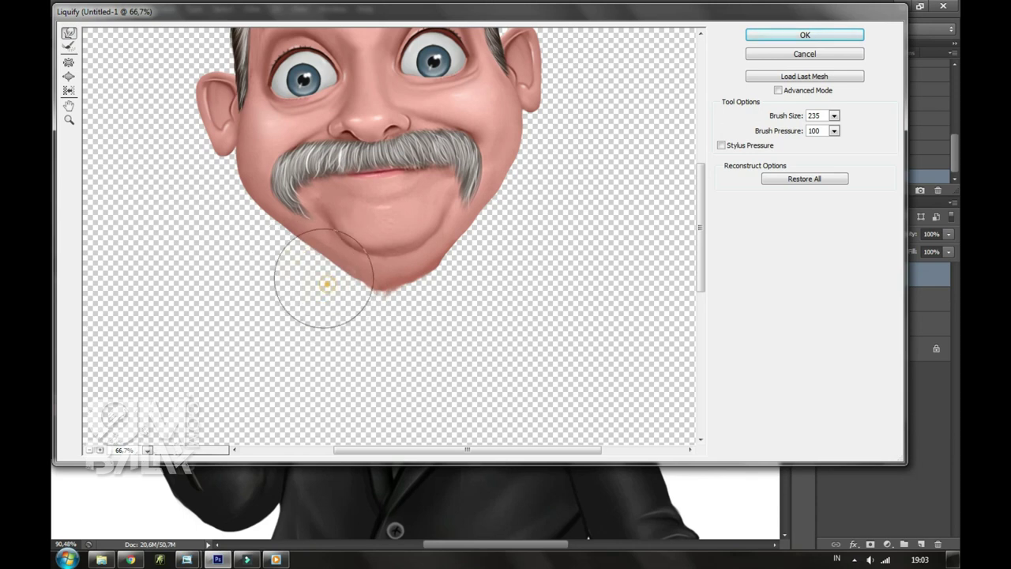
click(814, 37)
Erase the right jaw and neck outline to clean it up.
key(e)
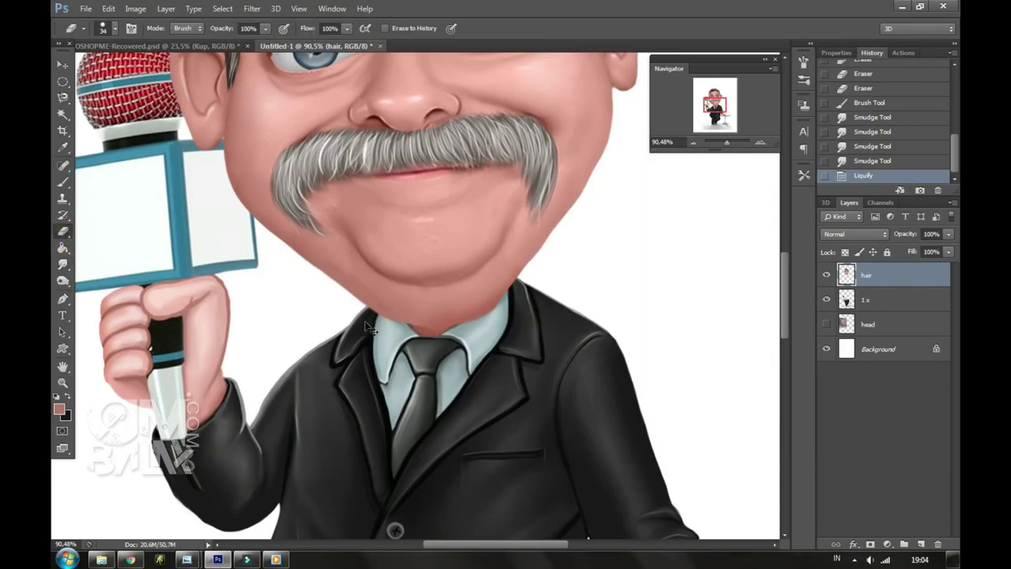
drag(357, 315, 442, 346)
mouse_move(521, 273)
mouse_down()
mouse_move(537, 300)
mouse_move(518, 292)
mouse_move(514, 332)
mouse_up()
drag(727, 146, 723, 146)
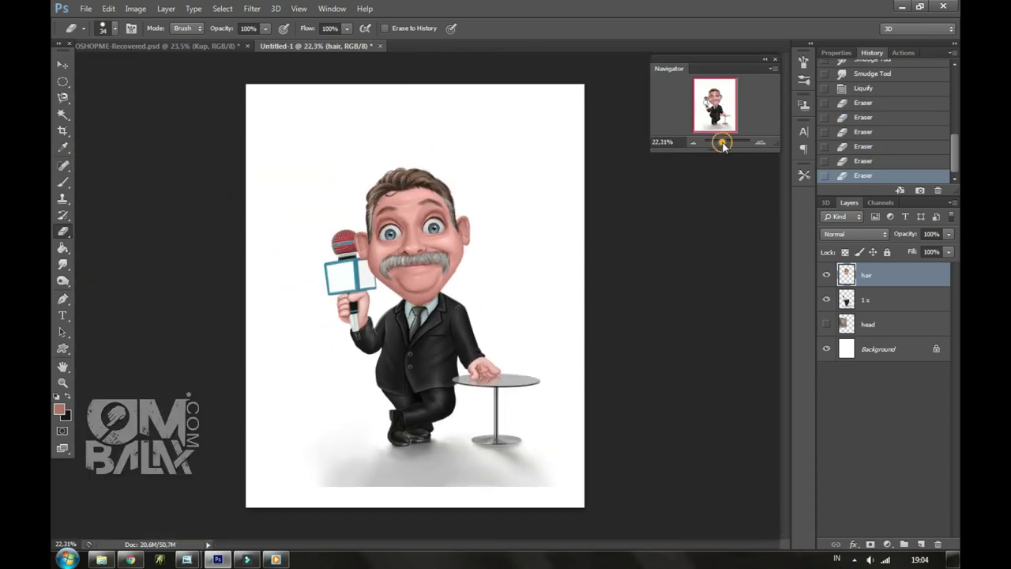
Erase part of the 1 x body's floor shadow with a 104 px eraser.
click(866, 302)
right_click(492, 206)
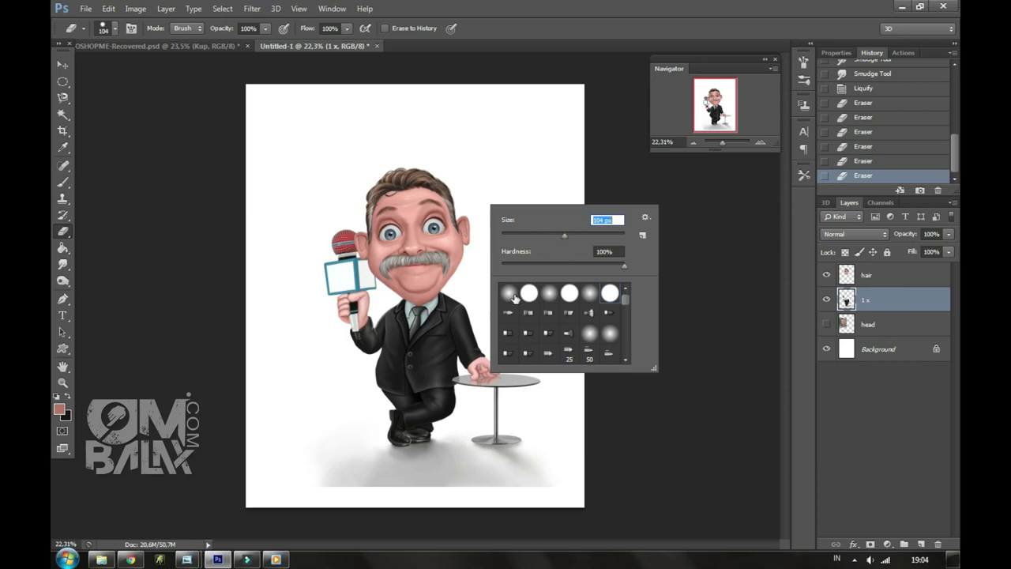
mouse_move(304, 477)
mouse_down()
mouse_move(490, 485)
mouse_move(526, 506)
mouse_up()
click(65, 65)
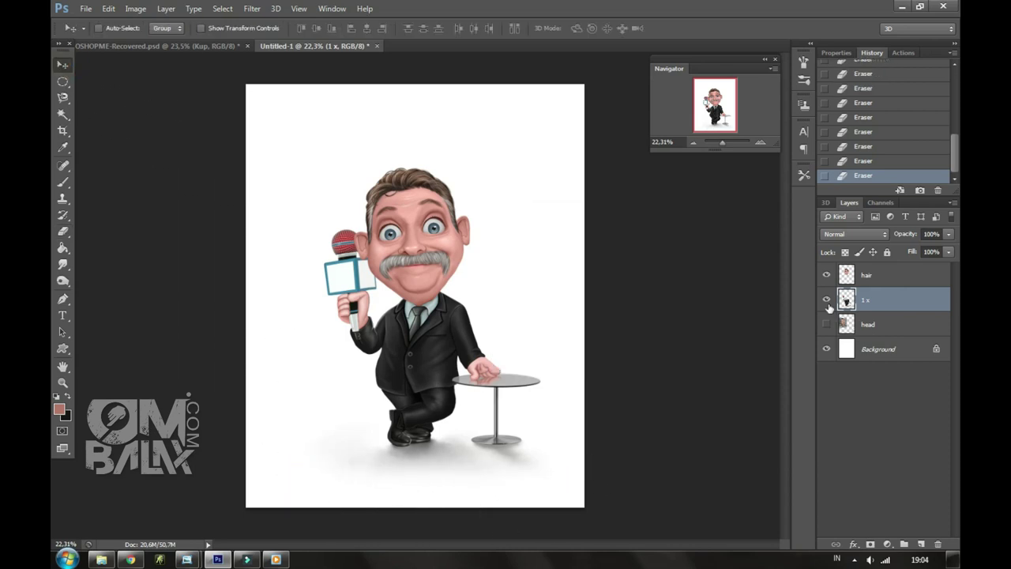
drag(722, 143, 728, 142)
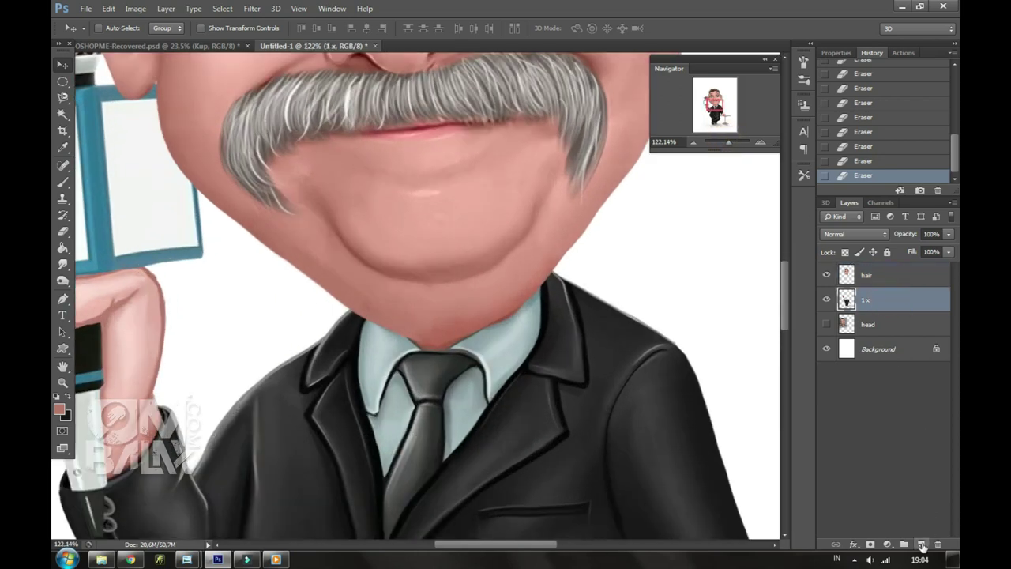
Add a new Layer 1 clipped to the body, with a 35 px black brush and lowered opacity.
key(ctrl+shift+alt+n)
key(ctrl+alt+g)
key(b)
scroll(389, 156, up, 5)
scroll(389, 155, left, 3)
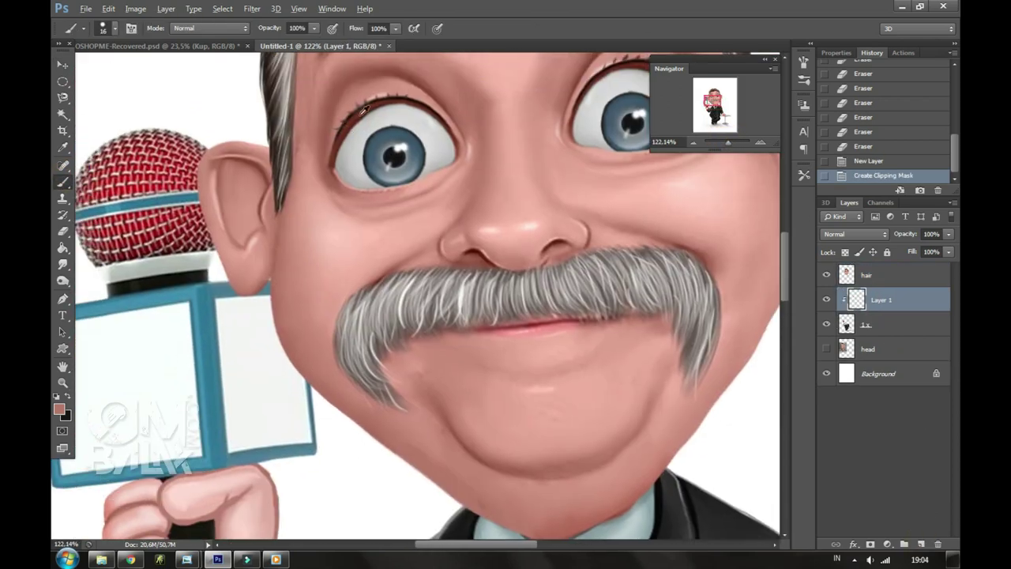
right_click(241, 181)
key(Return)
key(x)
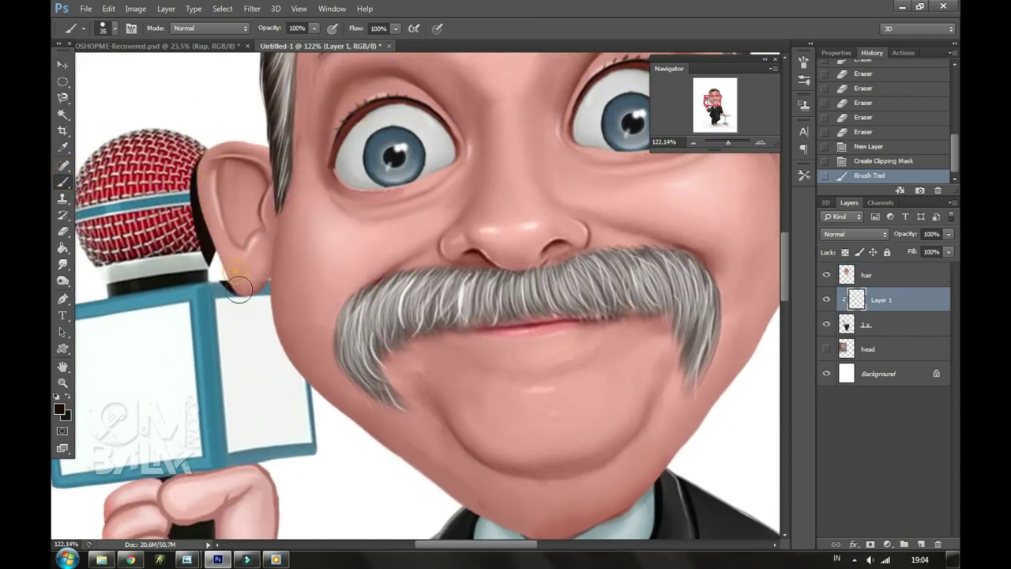
scroll(497, 412, down, 3)
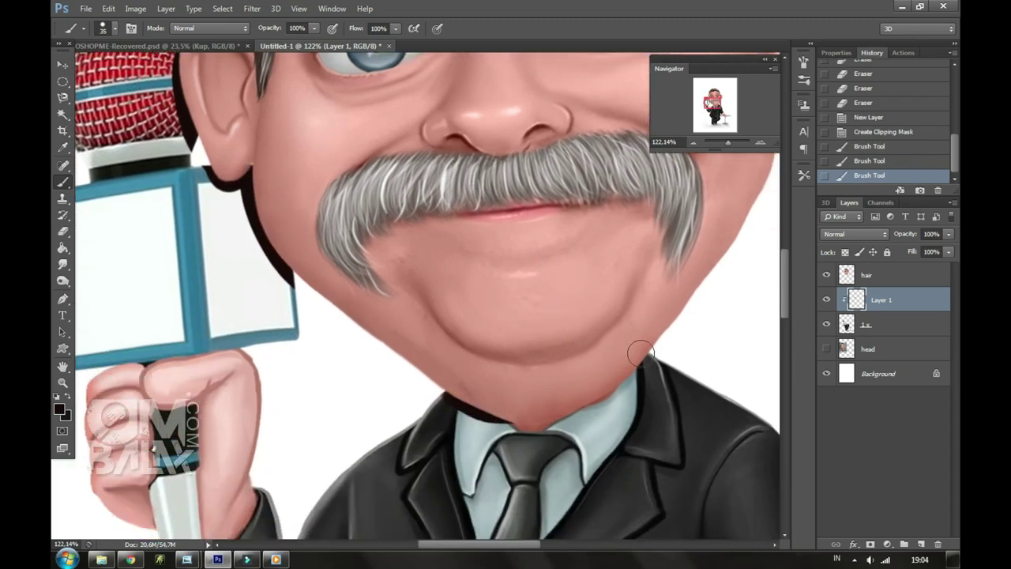
drag(946, 241, 908, 241)
key(ctrl+0)
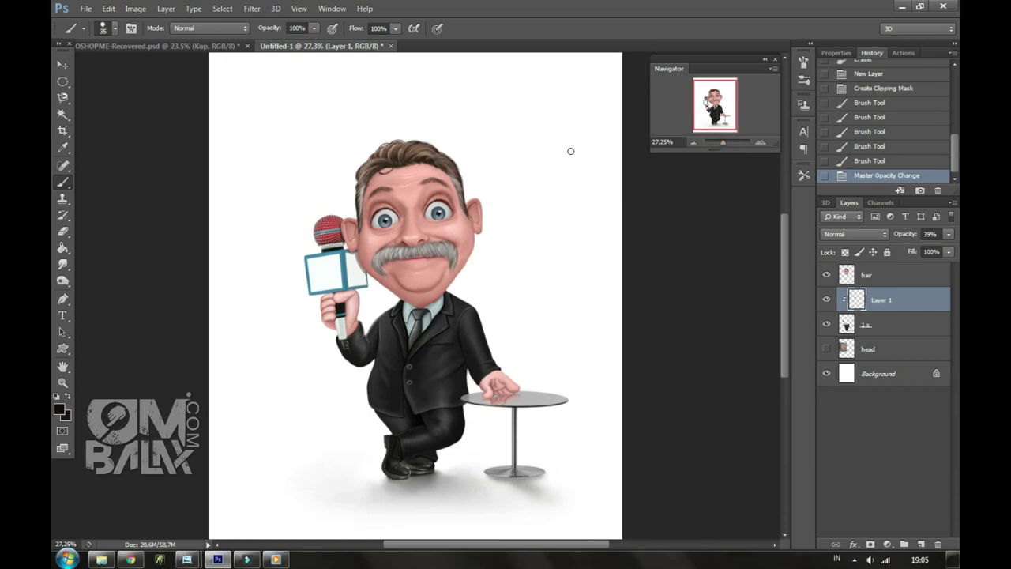
Warp the 1.x body layer to stretch its right side outward.
shift+click(892, 279)
shift+click(887, 330)
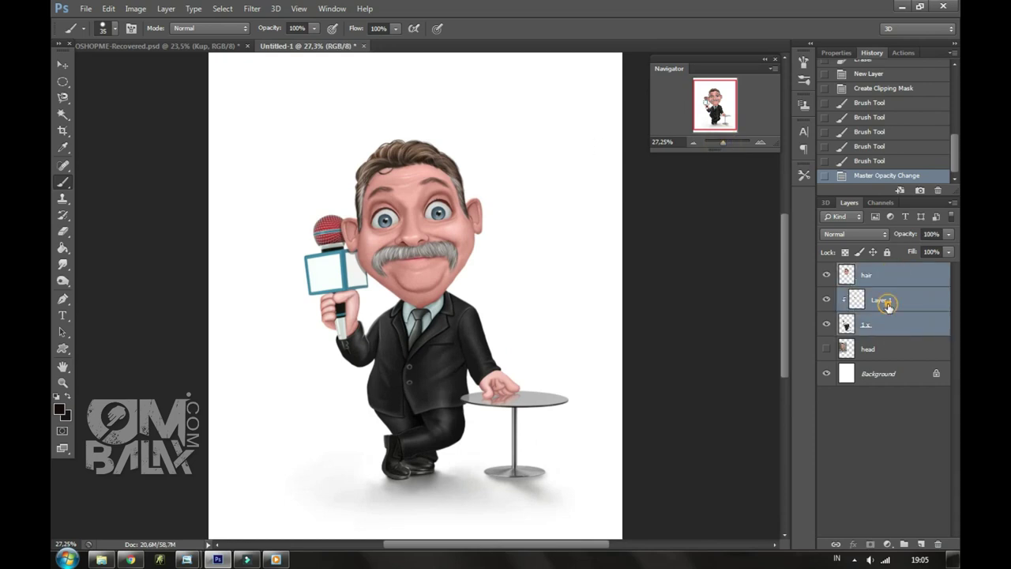
click(885, 325)
key(ctrl+t)
click(648, 27)
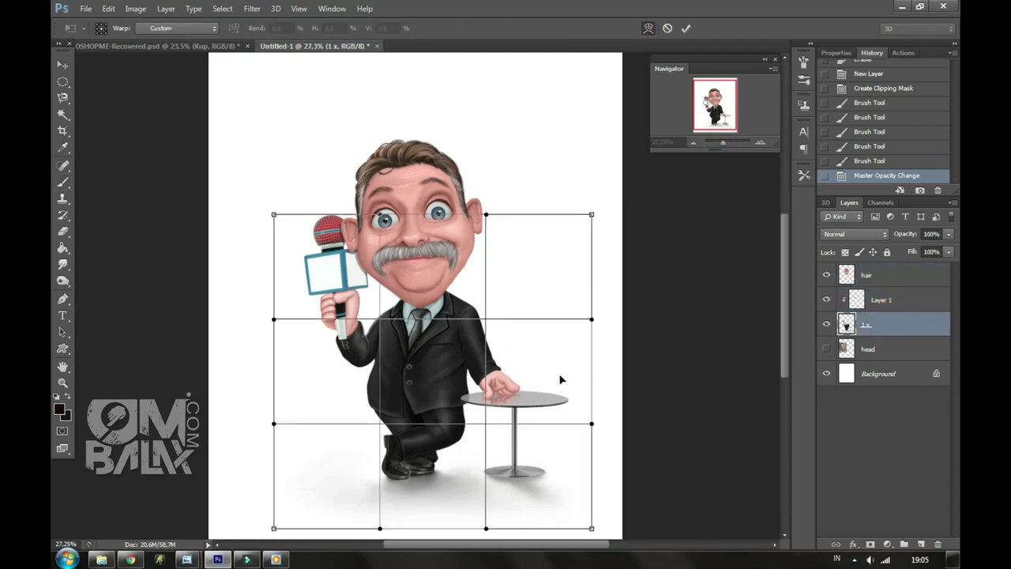
drag(560, 380, 589, 401)
key(Return)
Smudge the neck on the hair layer and paint shading at the collar with a 12 px brush.
key(b)
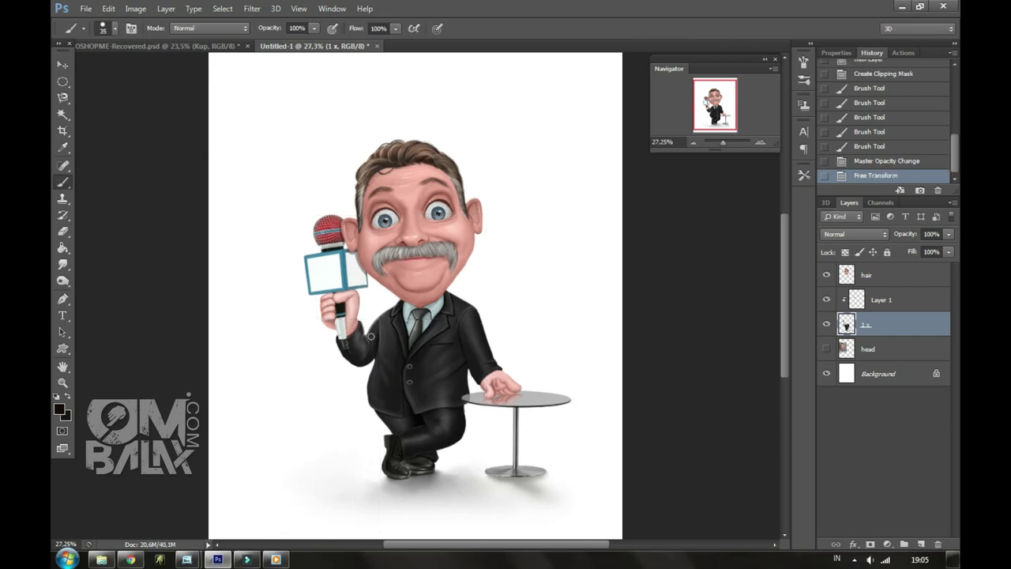
scroll(501, 315, up, 5)
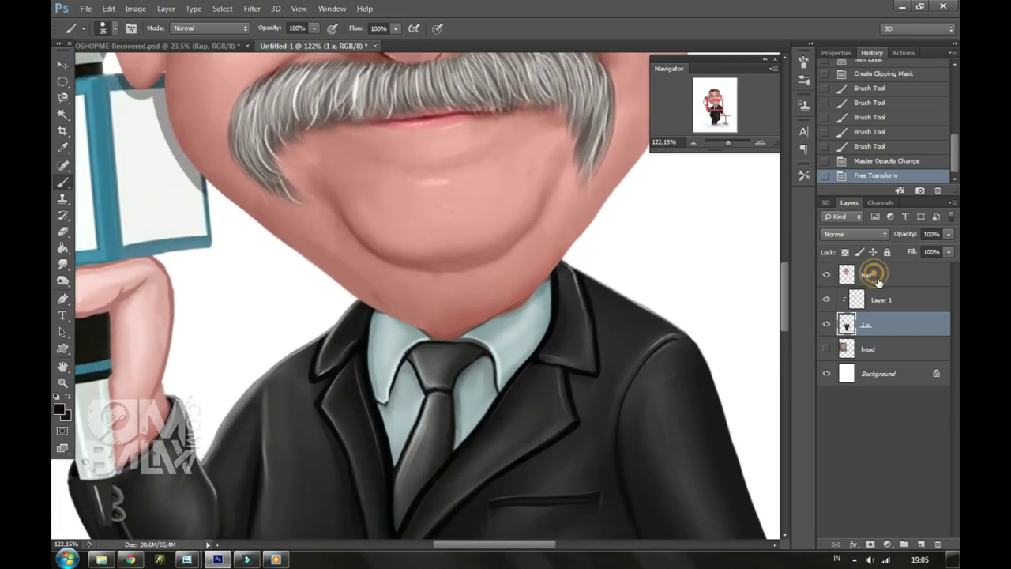
click(873, 274)
click(63, 264)
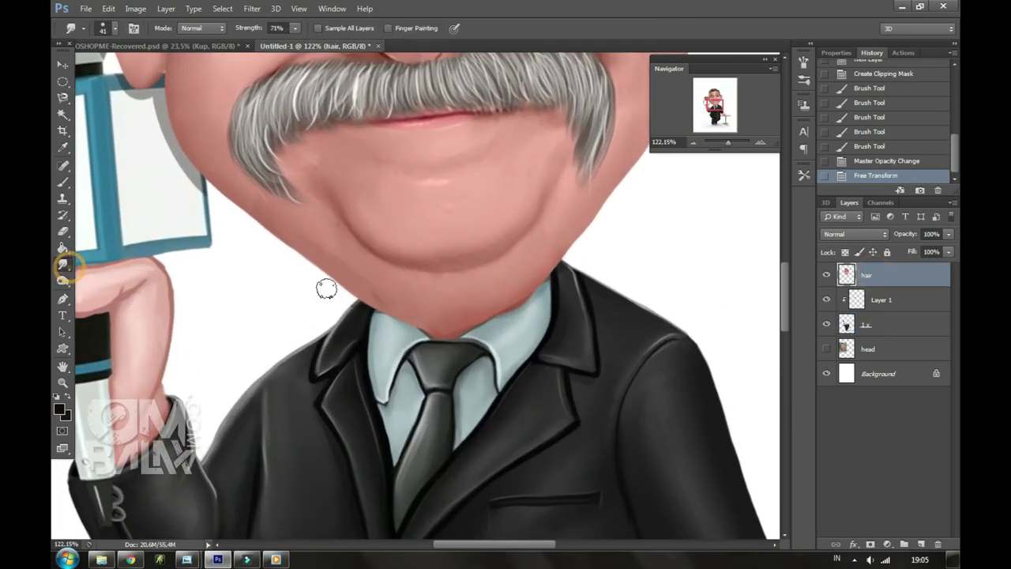
ctrl+click(538, 309)
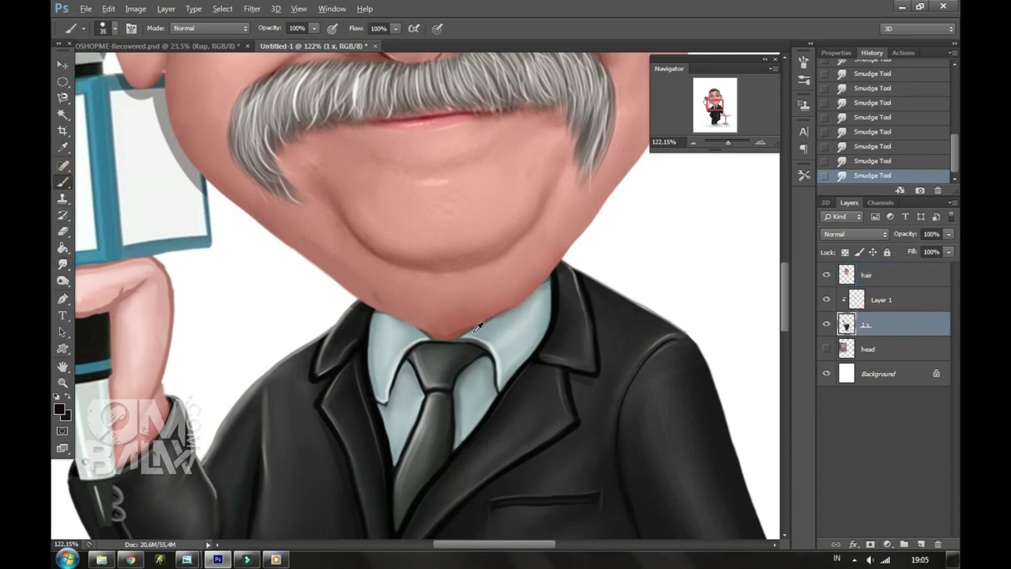
right_click(570, 267)
click(673, 327)
click(545, 288)
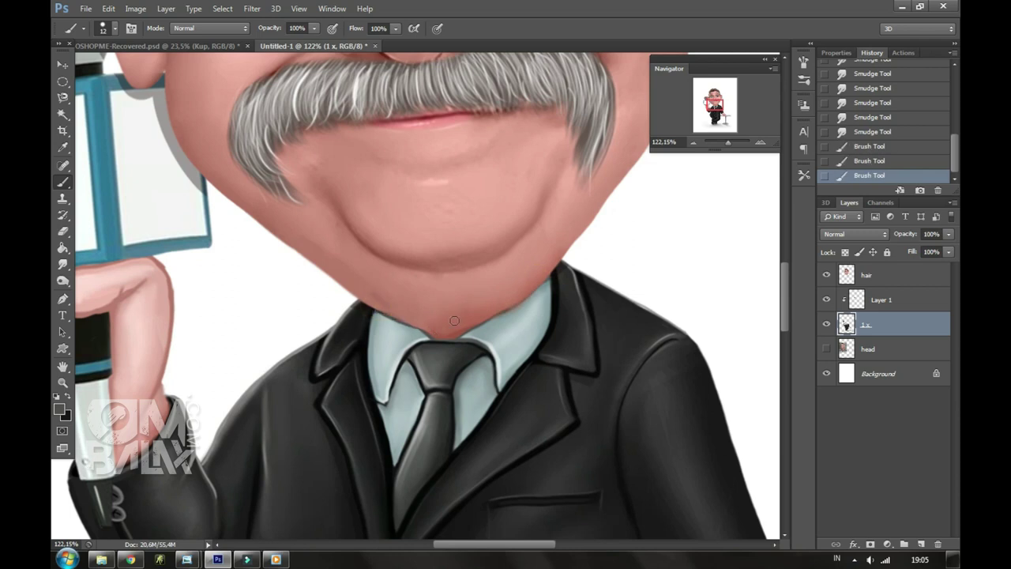
drag(728, 143, 718, 143)
Drag the LOGOCOM layer from the logo file into the caricature and bring it to the top.
key(ctrl+0)
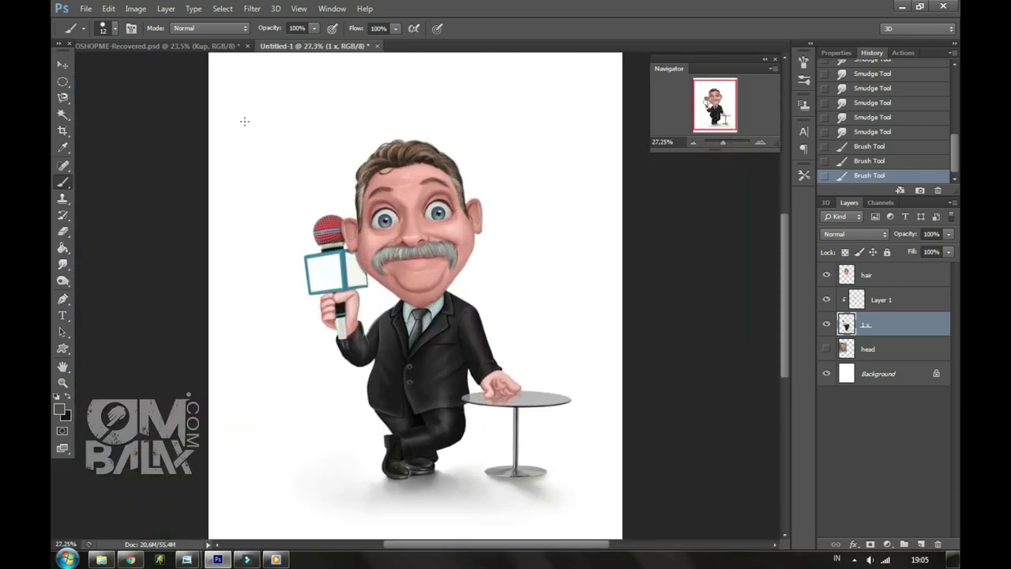
key(v)
click(118, 47)
click(885, 519)
drag(443, 332, 345, 172)
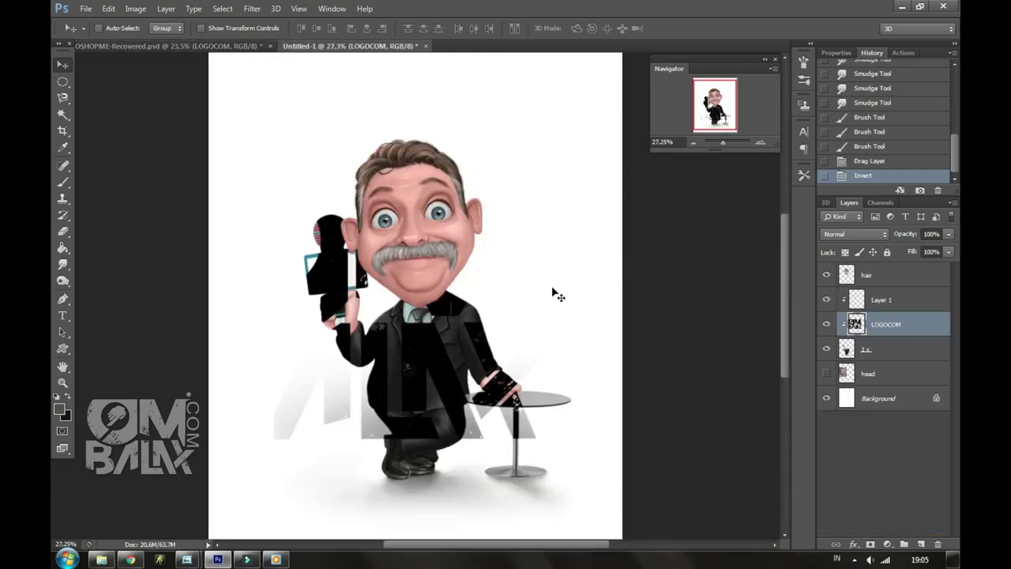
key(ctrl+shift+bracketright)
Shrink the LOGOCOM logo and move it over the microphone flag.
key(ctrl+t)
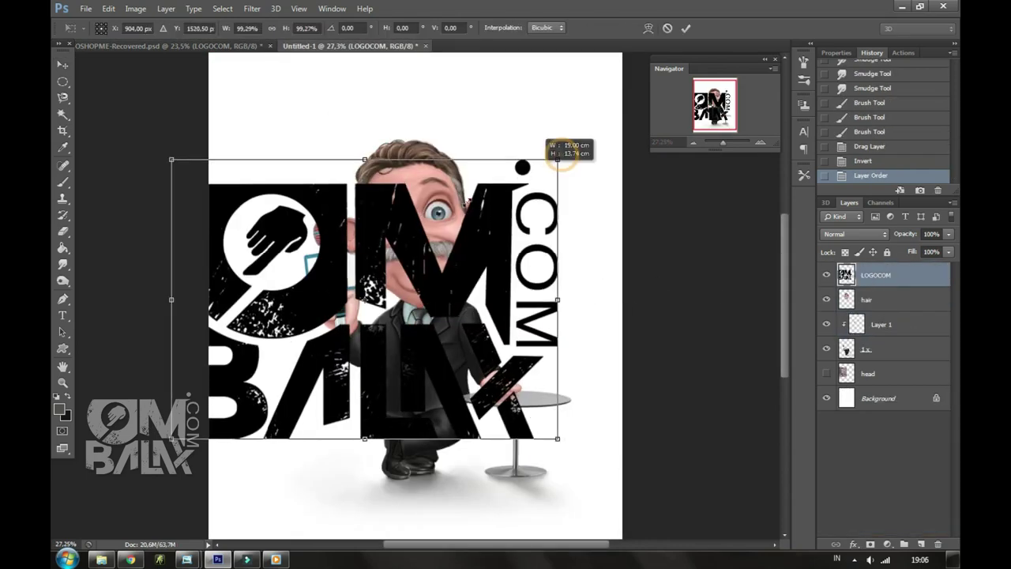
drag(561, 156, 304, 357)
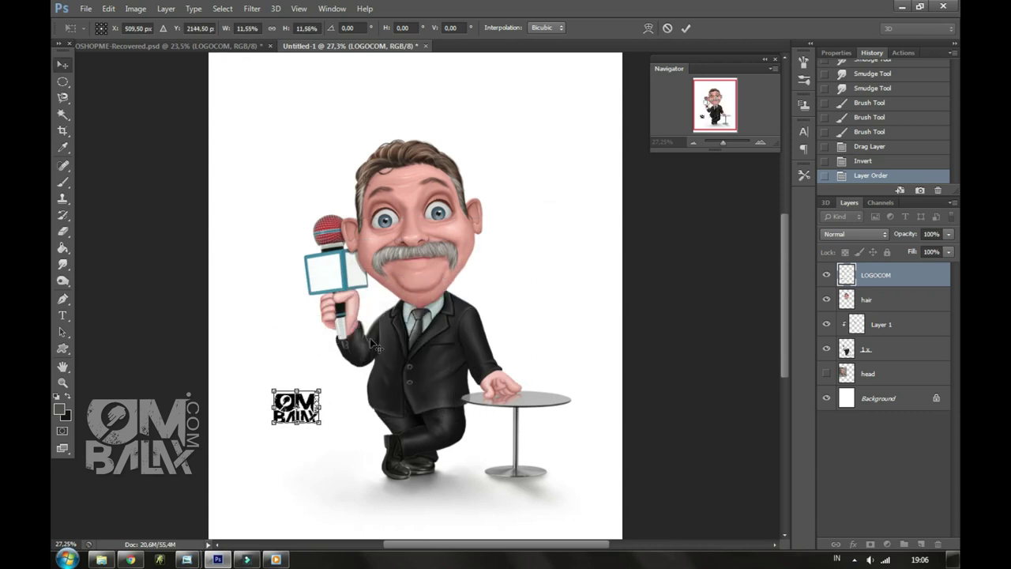
key(Return)
drag(300, 404, 327, 286)
drag(723, 143, 731, 143)
drag(708, 109, 705, 106)
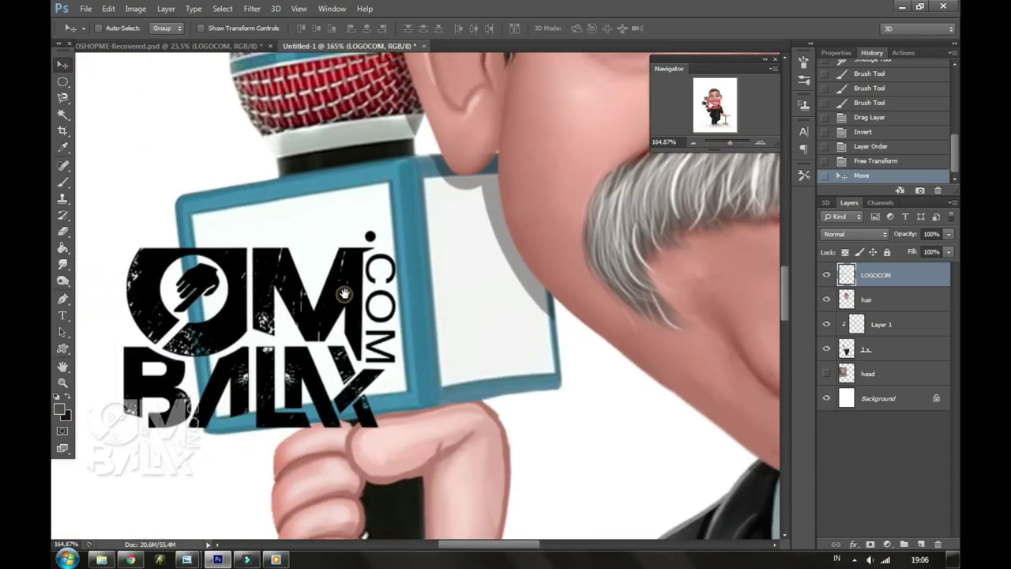
Scale and rotate the logo to fit the flag's front card.
key(ctrl+t)
drag(412, 229, 418, 208)
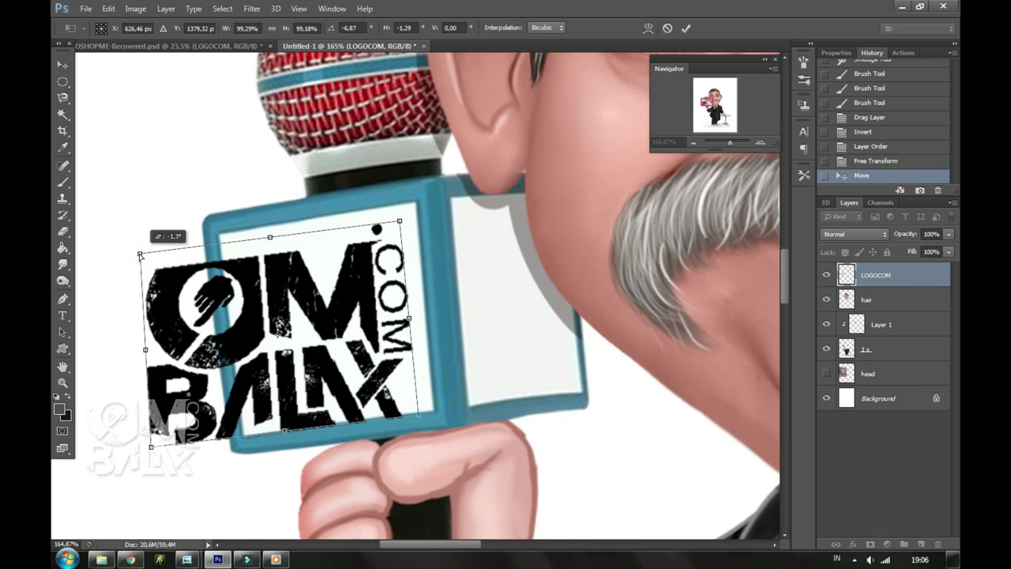
drag(151, 251, 223, 245)
drag(440, 302, 439, 318)
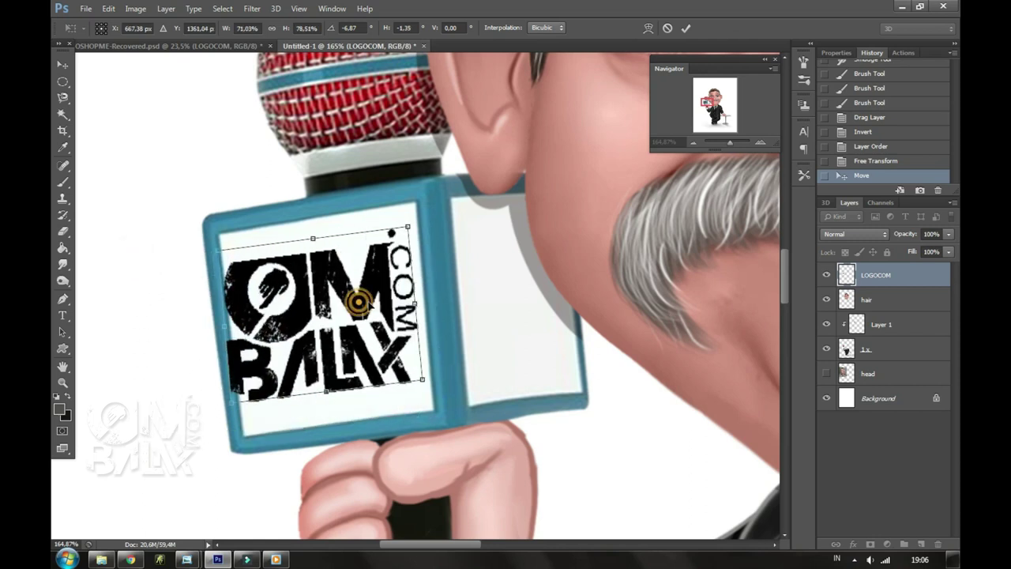
key(Return)
key(ctrl+t)
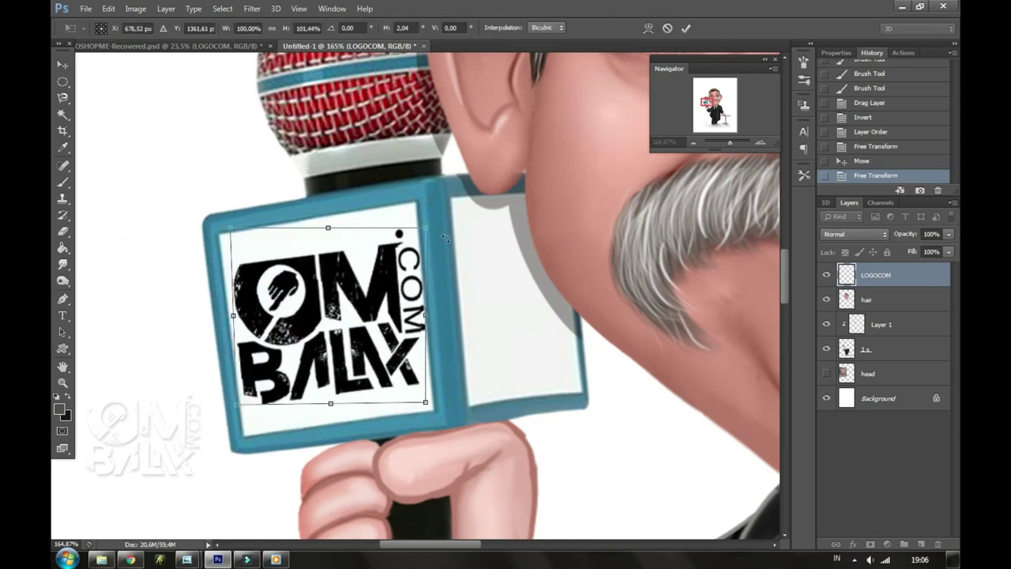
key(Return)
Duplicate the logo below the hair layer, skew it onto the side card, and lower its opacity.
mouse_move(353, 313)
mouse_down()
mouse_move(559, 289)
mouse_move(633, 259)
mouse_up()
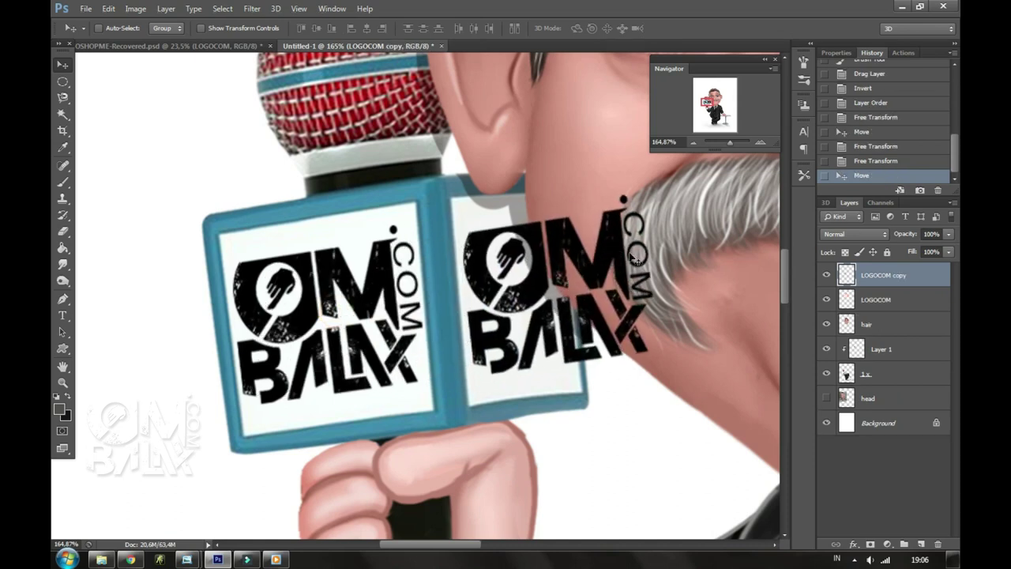
drag(878, 338, 878, 332)
key(ctrl+t)
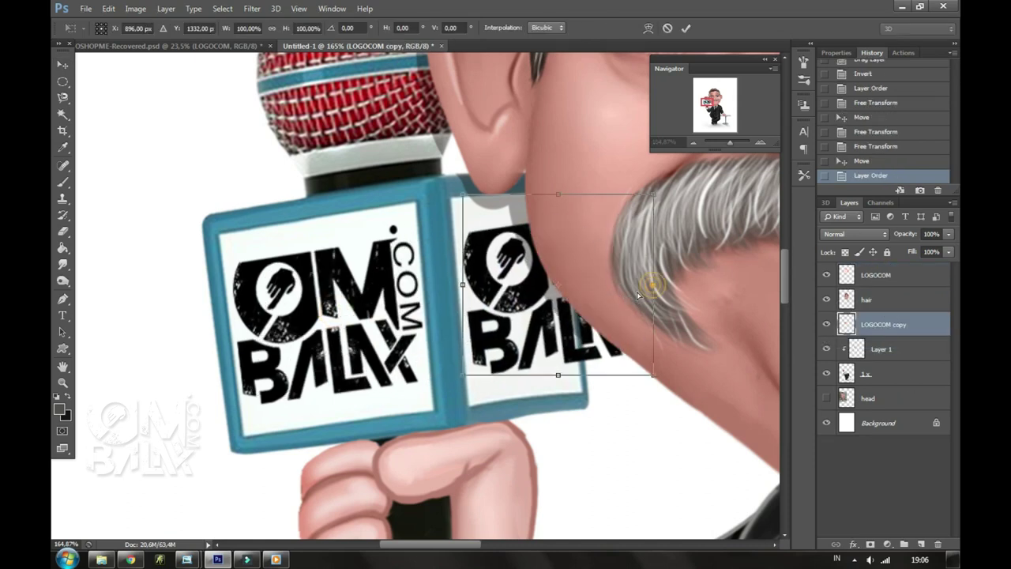
drag(655, 290, 569, 307)
drag(571, 382, 574, 385)
drag(538, 216, 517, 206)
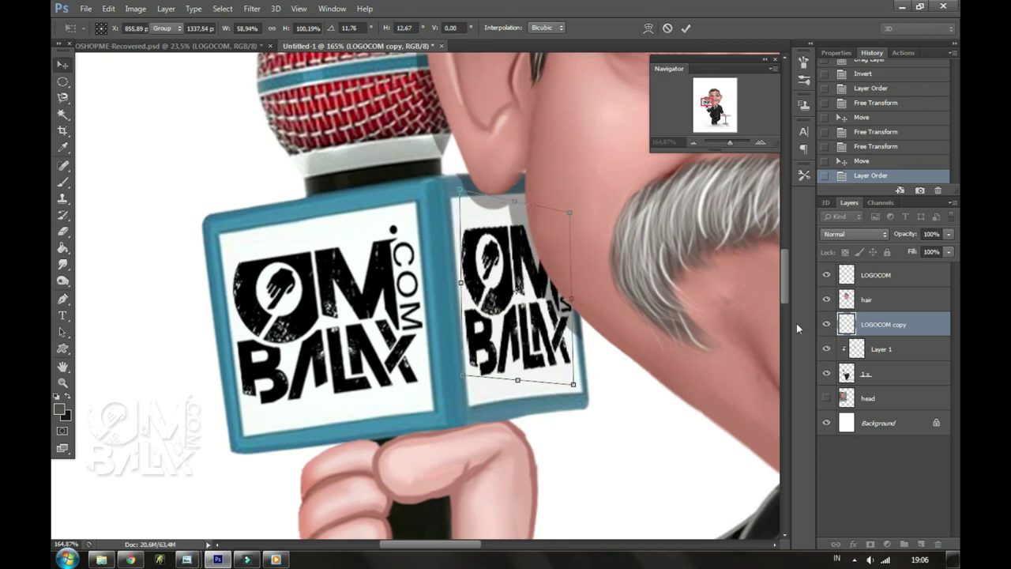
key(Return)
drag(905, 252, 926, 251)
click(877, 275)
Merge the character layers from LOGOCOM down to 1.x into one layer.
drag(731, 142, 720, 144)
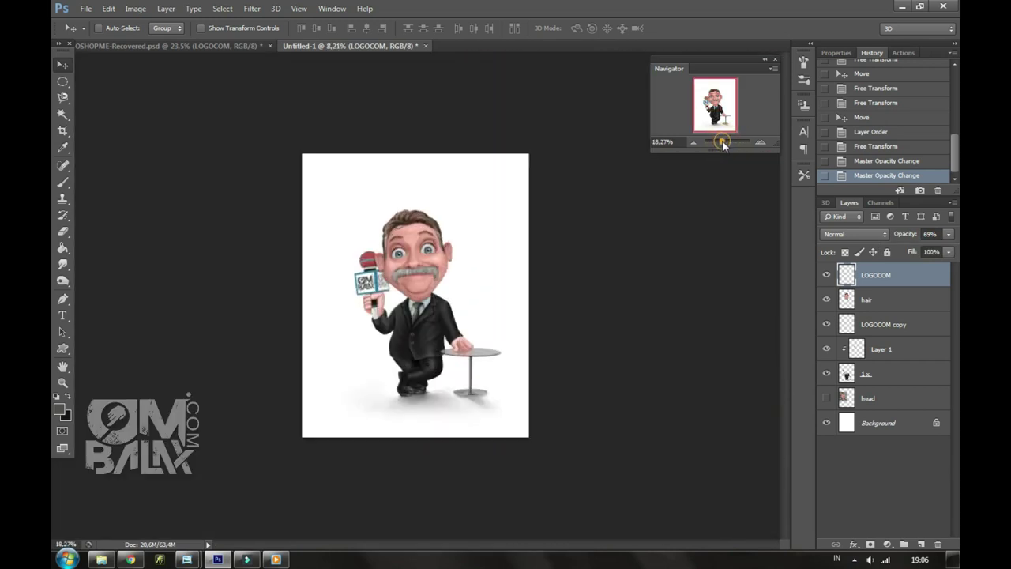
shift+click(887, 383)
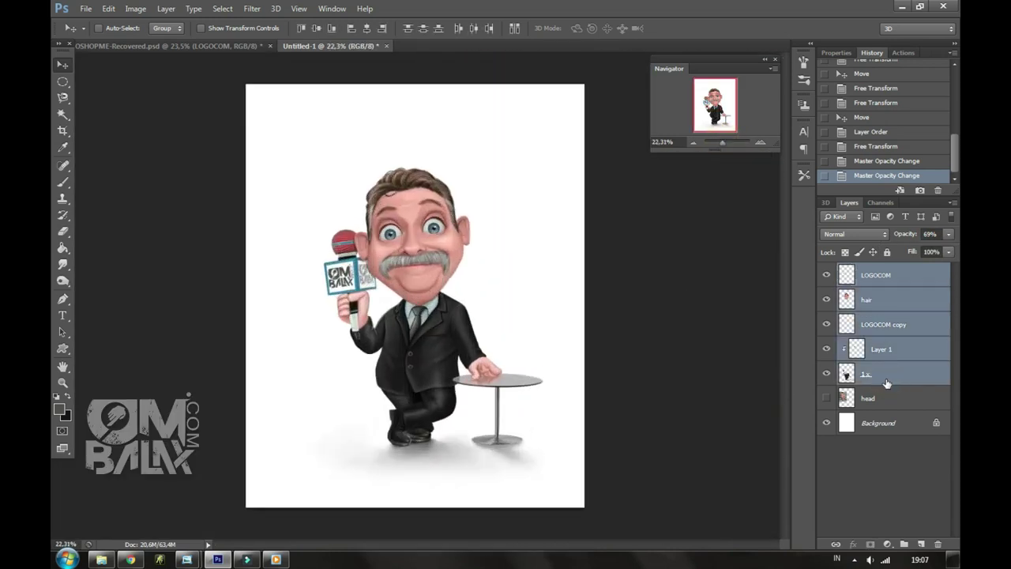
right_click(887, 384)
click(761, 350)
Scale the merged character up to about 105% and reposition it on the page.
key(ctrl+t)
drag(559, 166, 576, 154)
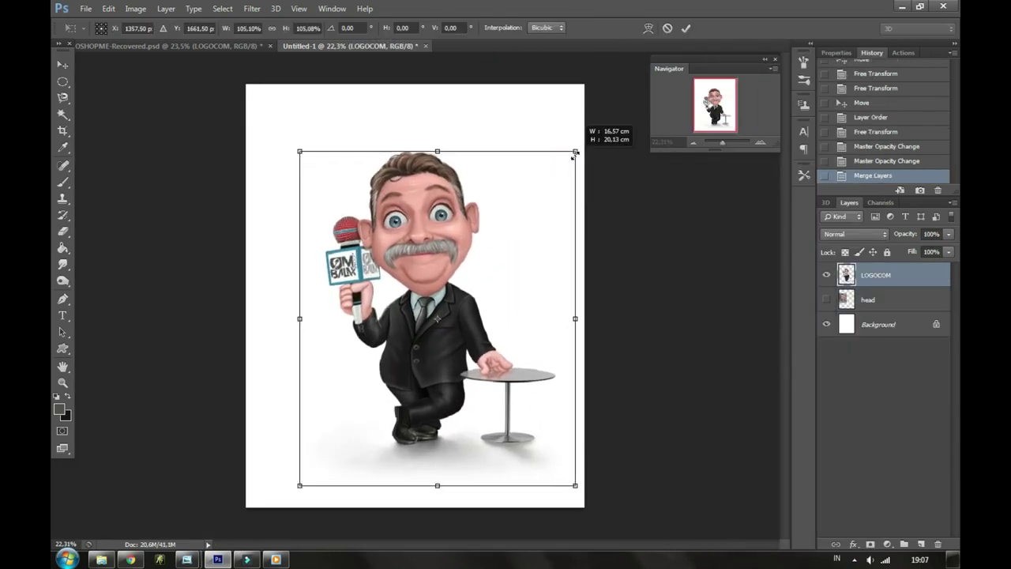
drag(300, 151, 282, 134)
key(Return)
drag(565, 285, 531, 293)
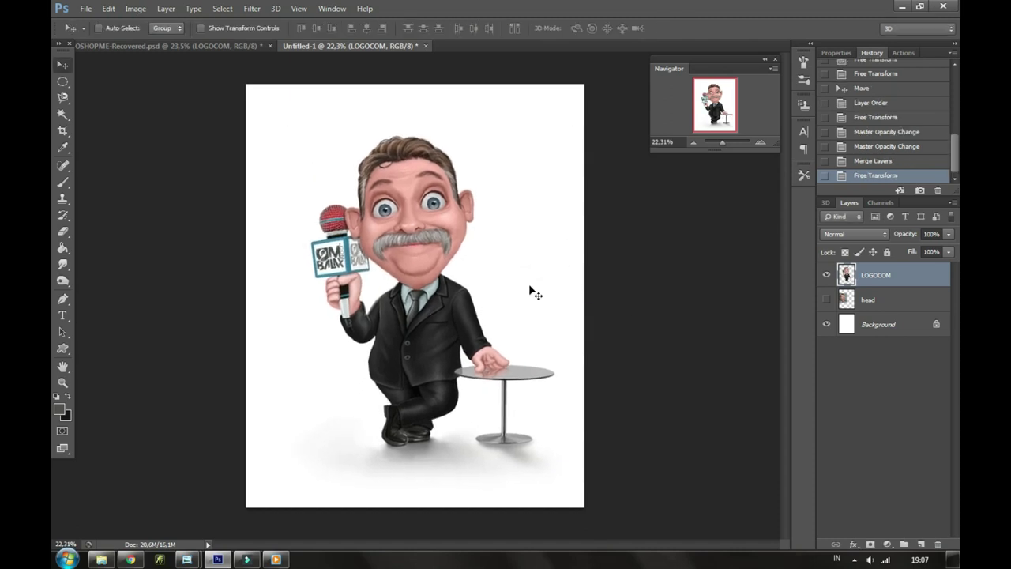